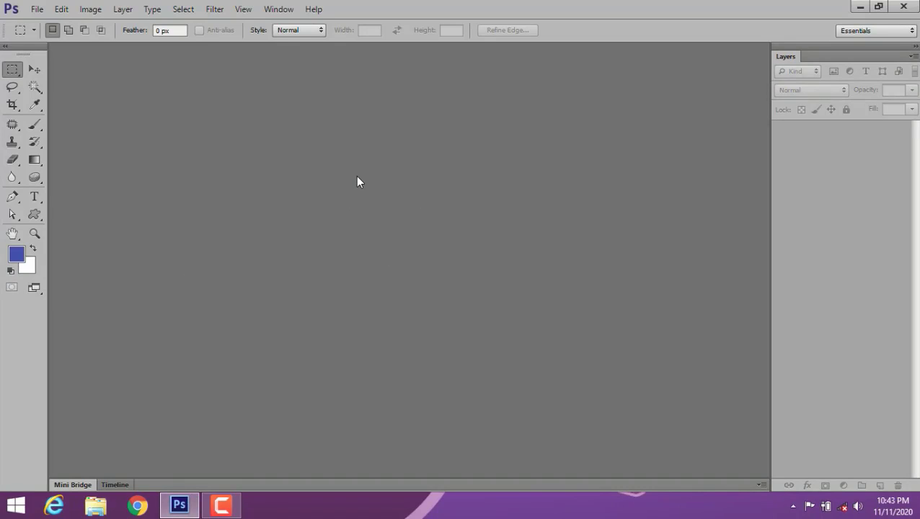
- Create a new Default Photoshop Size document (16.02 × 11.99 cm) with a white background
{"action": "left_click", "coordinate": [41, 10]}
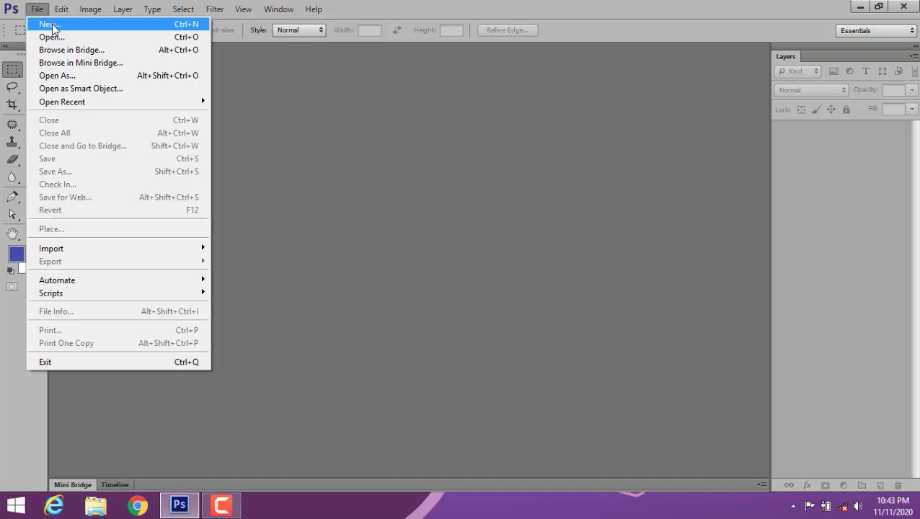
{"action": "left_click", "coordinate": [52, 25]}
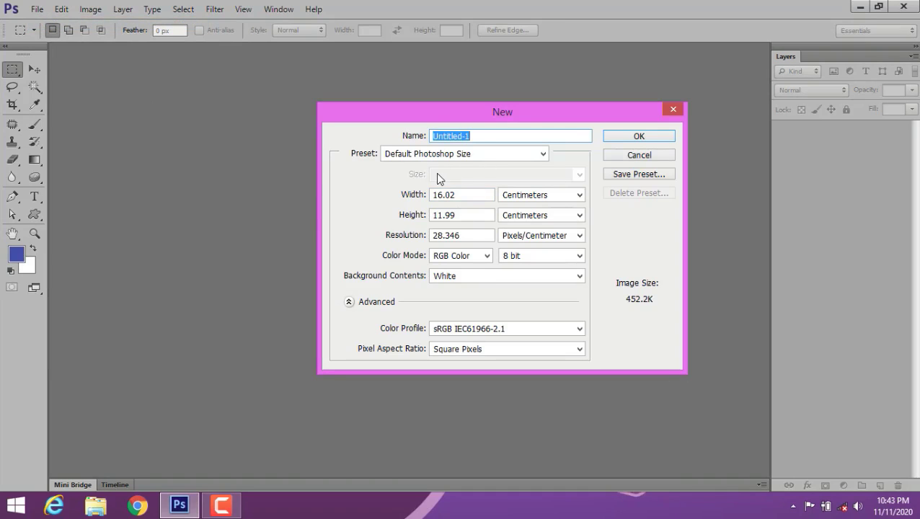
{"action": "left_click", "coordinate": [644, 136]}
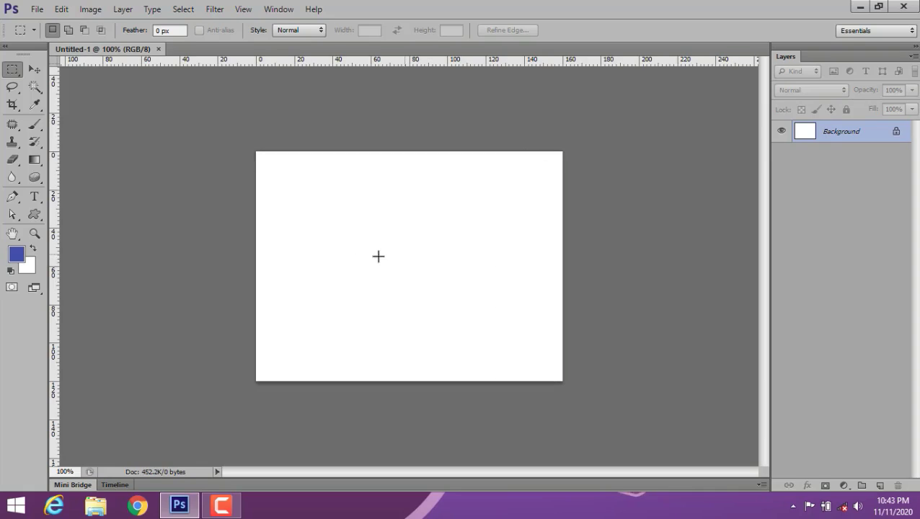
{"action": "scroll", "coordinate": [347, 263], "scroll_direction": "up", "scroll_amount": 2}
{"action": "scroll", "coordinate": [347, 263], "scroll_direction": "up", "scroll_amount": 1}
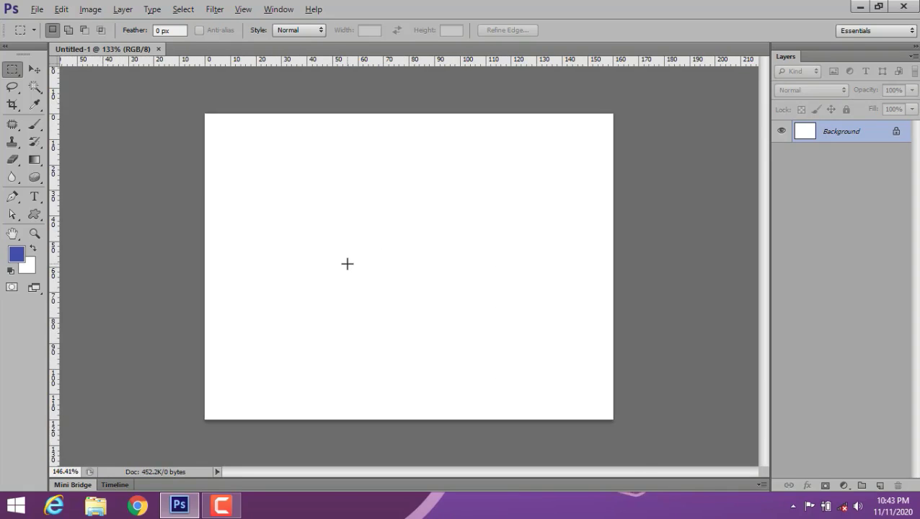
{"action": "scroll", "coordinate": [347, 264], "scroll_direction": "up", "scroll_amount": 1}
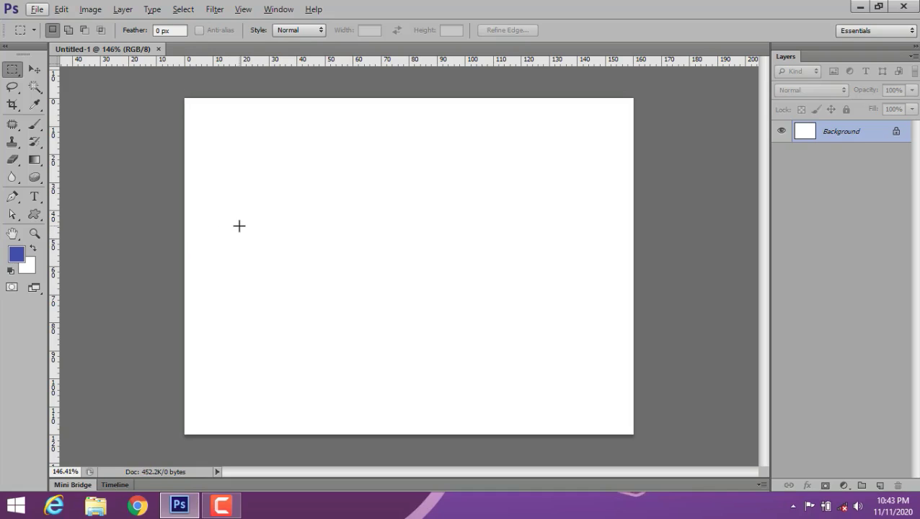
- Reset brushes to the default set with a 28 px hard round, testing and undoing a dot
{"action": "key", "text": "b"}
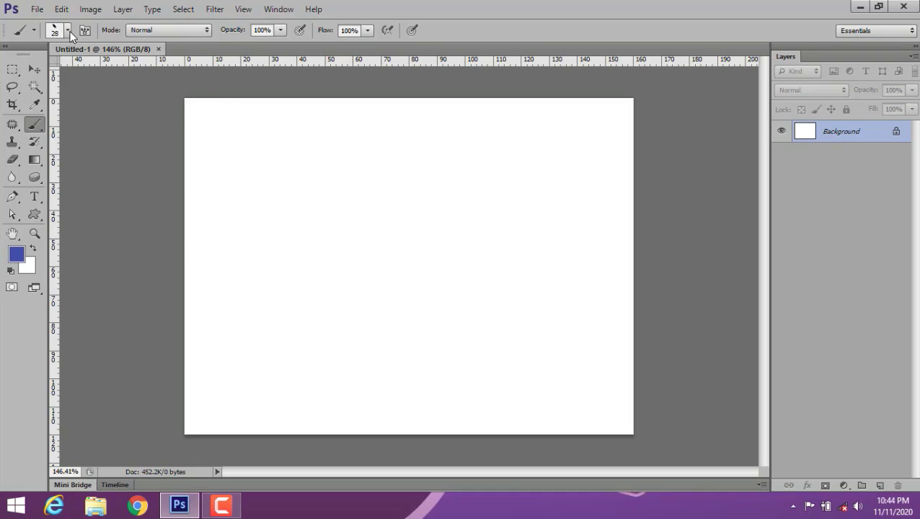
{"action": "left_click", "coordinate": [69, 31]}
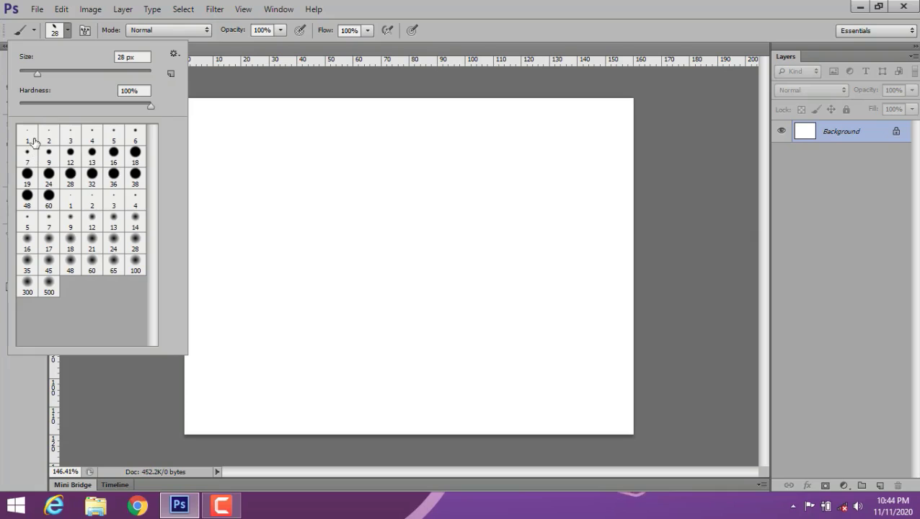
{"action": "left_click", "coordinate": [174, 55]}
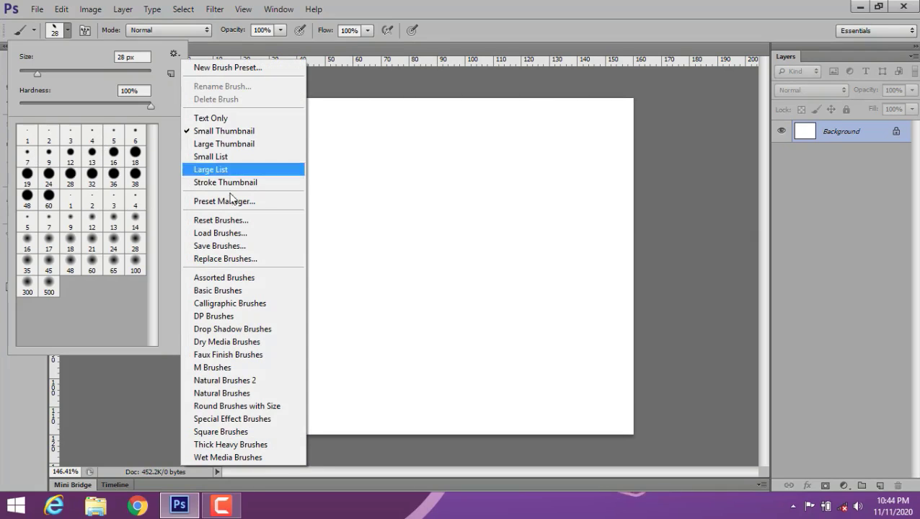
{"action": "left_click", "coordinate": [243, 221]}
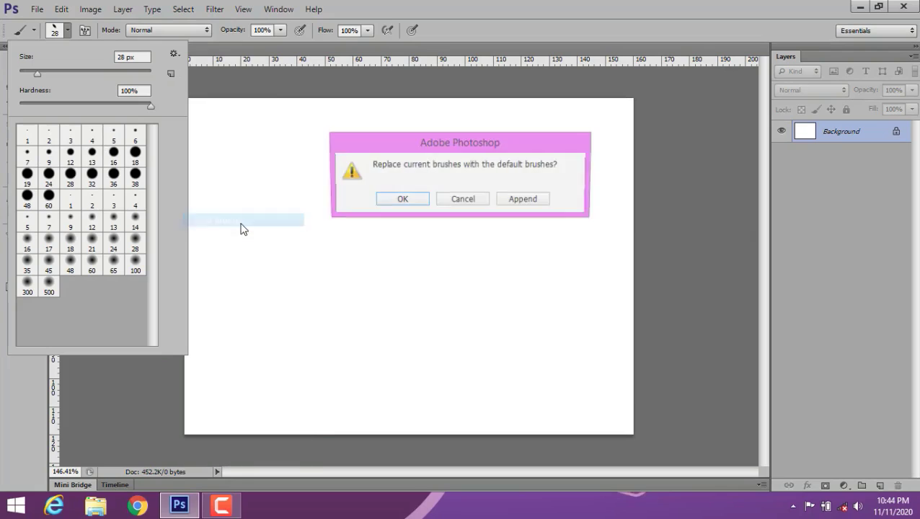
{"action": "left_click", "coordinate": [418, 202]}
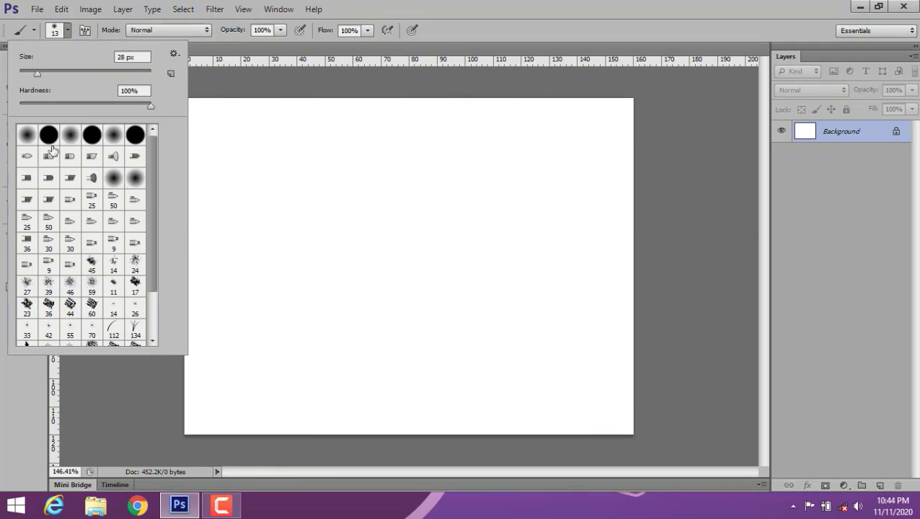
{"action": "left_click", "coordinate": [385, 235]}
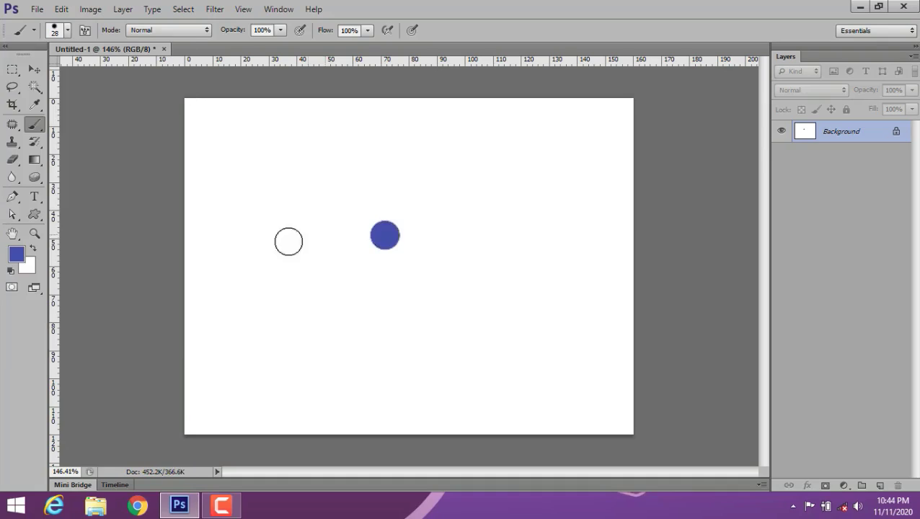
{"action": "key", "text": "ctrl+z"}
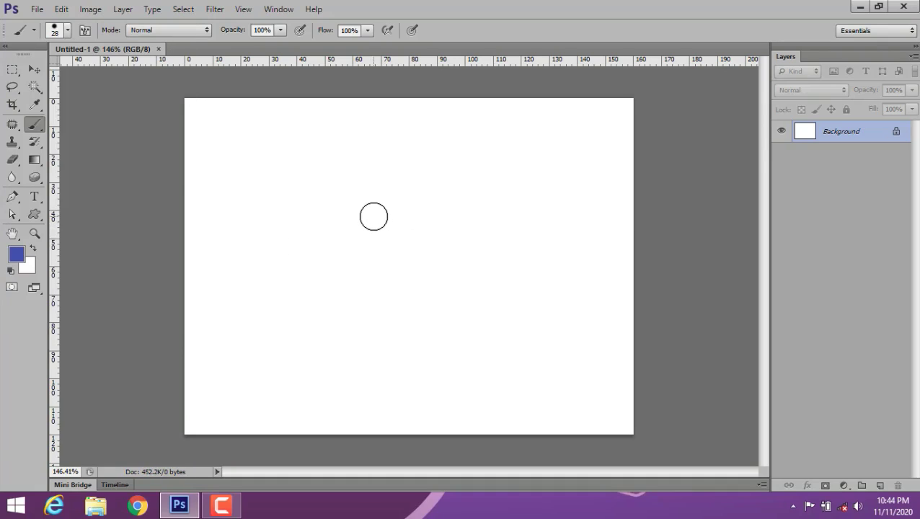
- Set the brush to 43 px size and 0% hardness, then undo a test stroke
{"action": "right_click", "coordinate": [374, 216]}
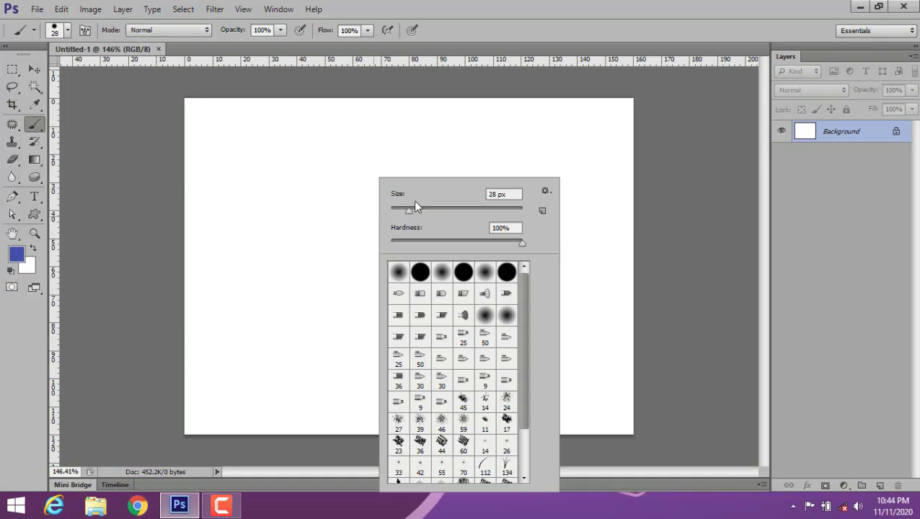
{"action": "left_click_drag", "start_coordinate": [409, 211], "coordinate": [444, 212]}
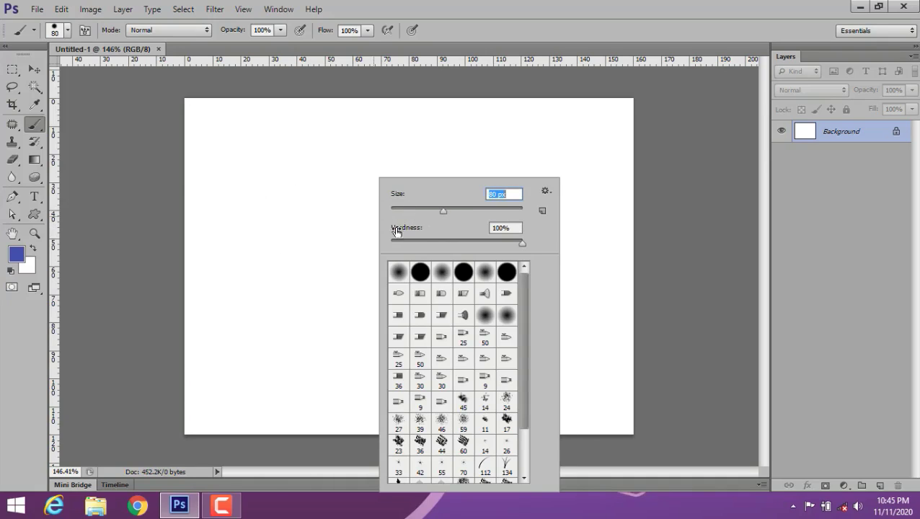
{"action": "mouse_move", "coordinate": [419, 213]}
{"action": "left_mouse_down"}
{"action": "mouse_move", "coordinate": [404, 210]}
{"action": "mouse_move", "coordinate": [414, 210]}
{"action": "left_mouse_up"}
{"action": "left_click_drag", "start_coordinate": [417, 210], "coordinate": [419, 210]}
{"action": "left_click_drag", "start_coordinate": [465, 244], "coordinate": [414, 250]}
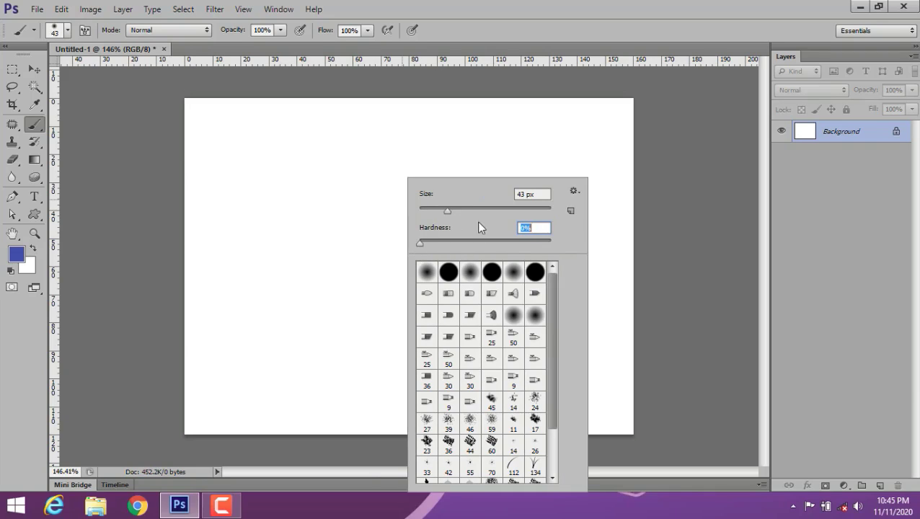
{"action": "left_click_drag", "start_coordinate": [367, 137], "coordinate": [368, 205]}
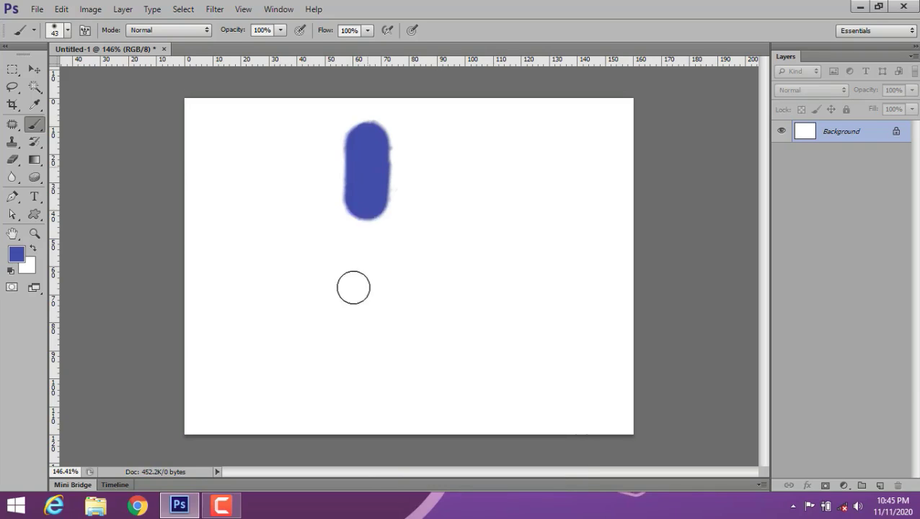
{"action": "left_click_drag", "start_coordinate": [353, 288], "coordinate": [353, 326]}
{"action": "key", "text": "ctrl+z"}
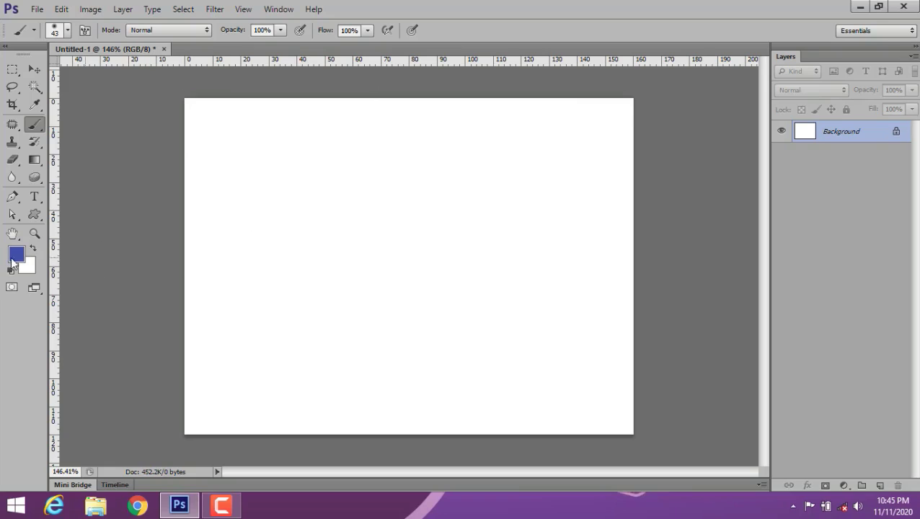
- Reset the paint colour to default black and paint a soft black test stroke
{"action": "left_click", "coordinate": [10, 270]}
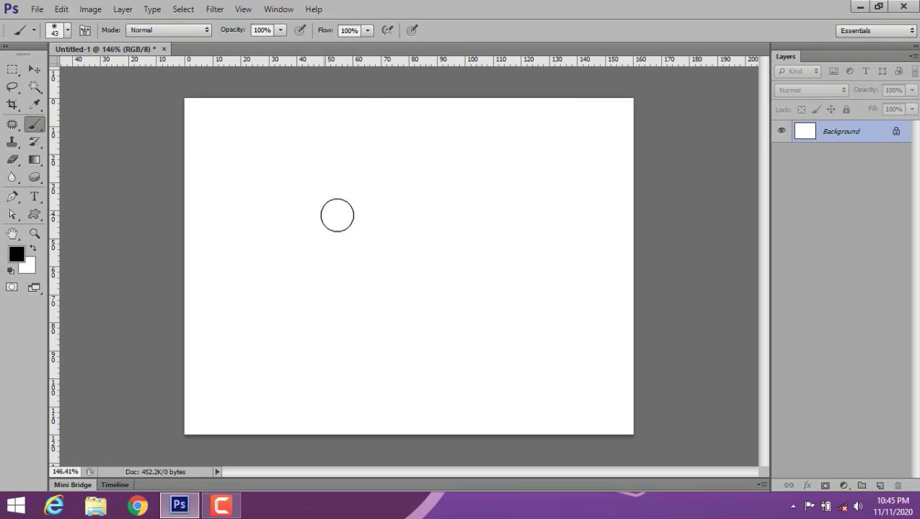
{"action": "left_click", "coordinate": [65, 31]}
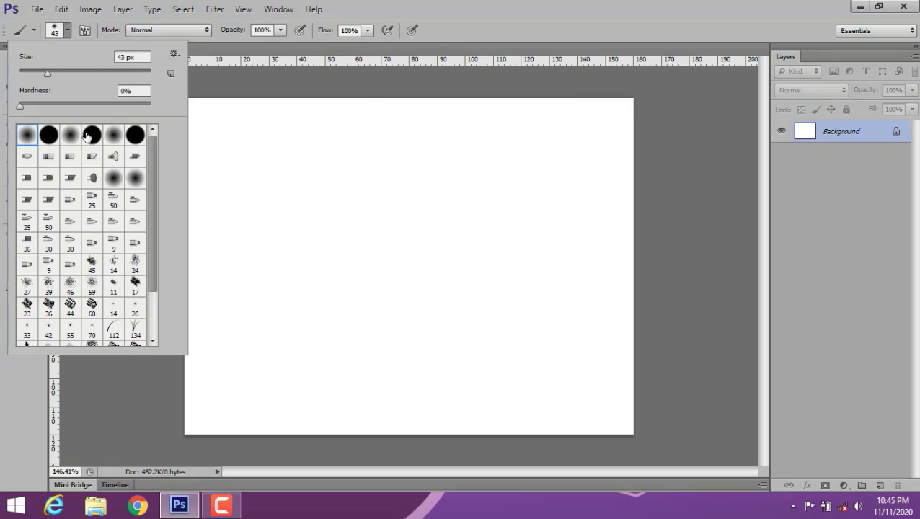
{"action": "left_click_drag", "start_coordinate": [226, 318], "coordinate": [431, 187]}
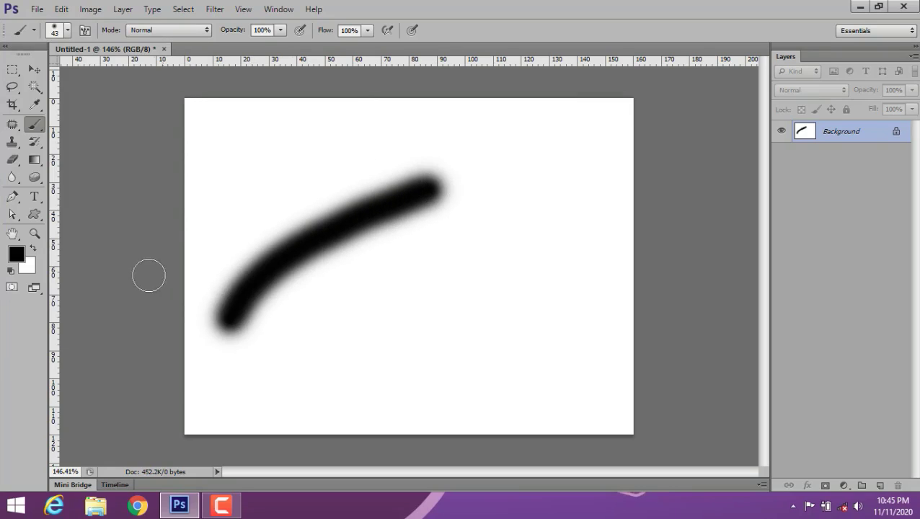
{"action": "left_click", "coordinate": [309, 248]}
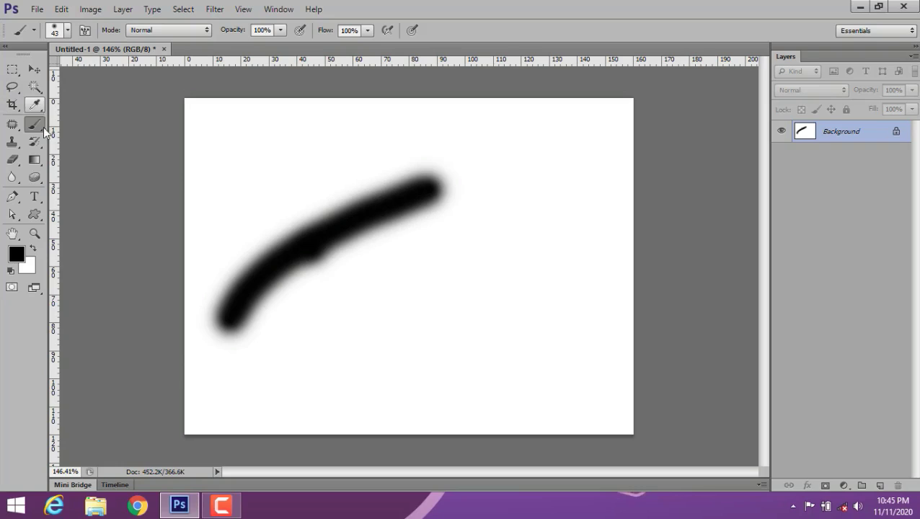
- Pick the hard round preset, paint a comparison stroke, then undo both strokes
{"action": "left_click", "coordinate": [67, 31]}
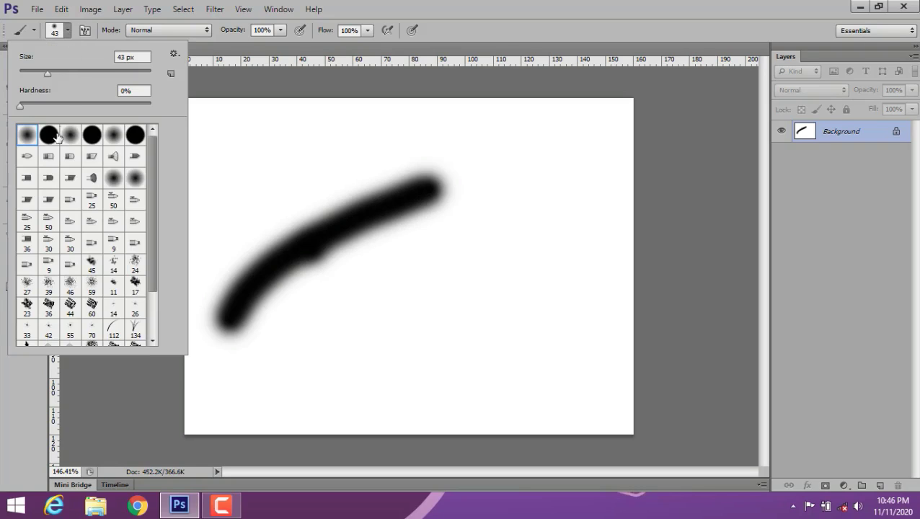
{"action": "left_click", "coordinate": [48, 134]}
{"action": "left_click_drag", "start_coordinate": [341, 350], "coordinate": [540, 228]}
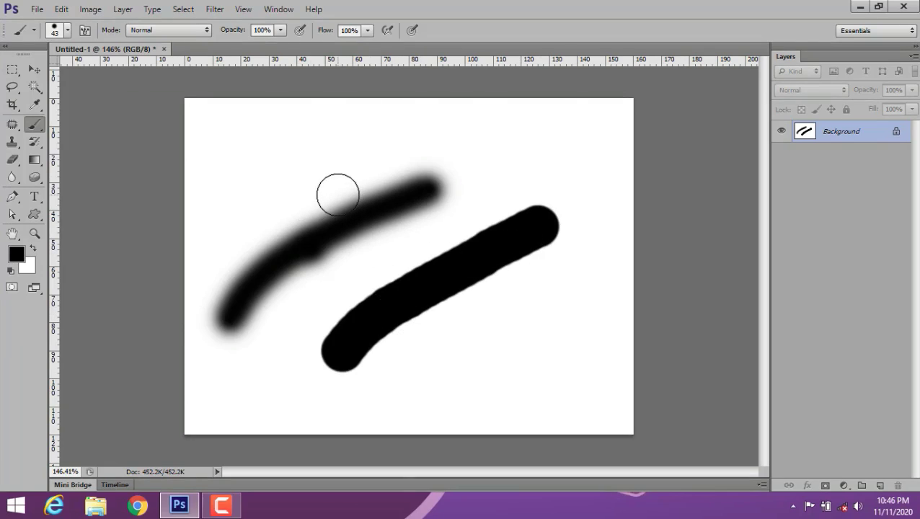
{"action": "left_click", "coordinate": [35, 69]}
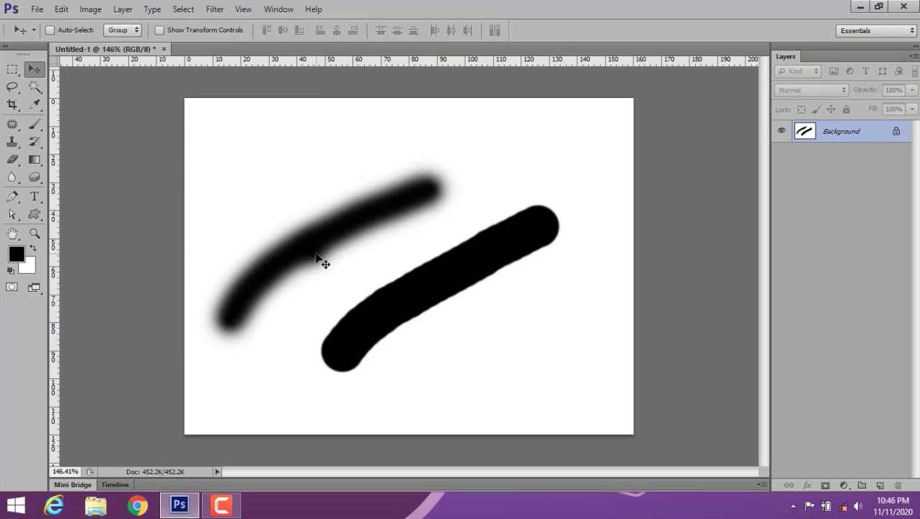
{"action": "key", "text": "ctrl+z"}
{"action": "key", "text": "ctrl+alt+z"}
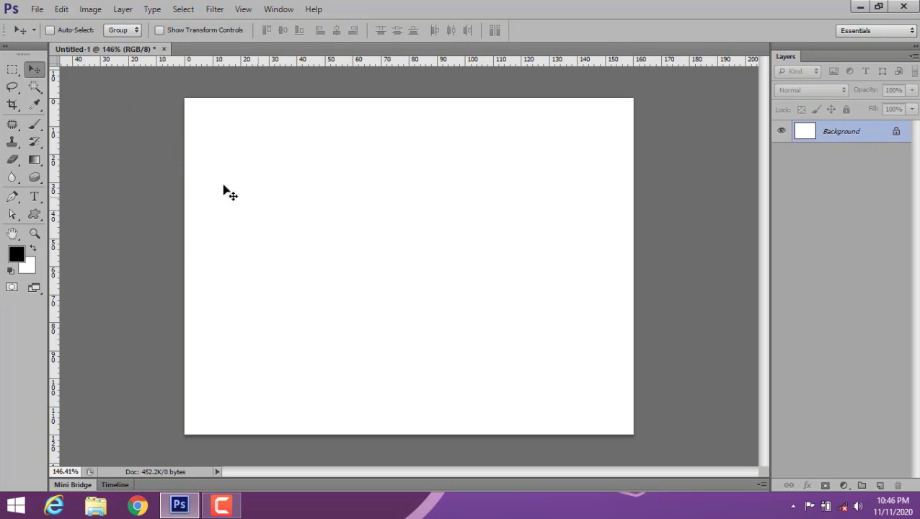
- Set a 4 px brush and paint a wavy black line across the lower canvas
{"action": "left_click", "coordinate": [35, 125]}
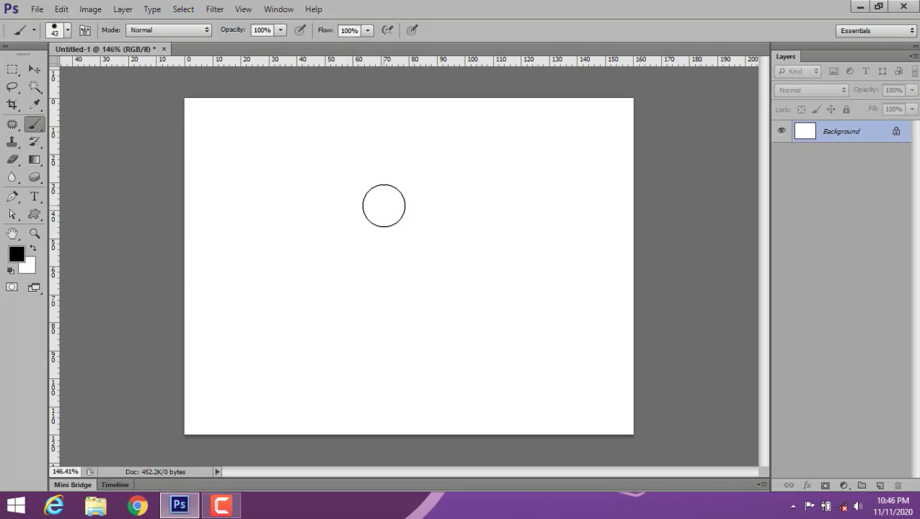
{"action": "key", "text": "bracketleft"}
{"action": "key", "text": "bracketleft"}
{"action": "key", "text": "bracketleft"}
{"action": "key", "text": "bracketleft"}
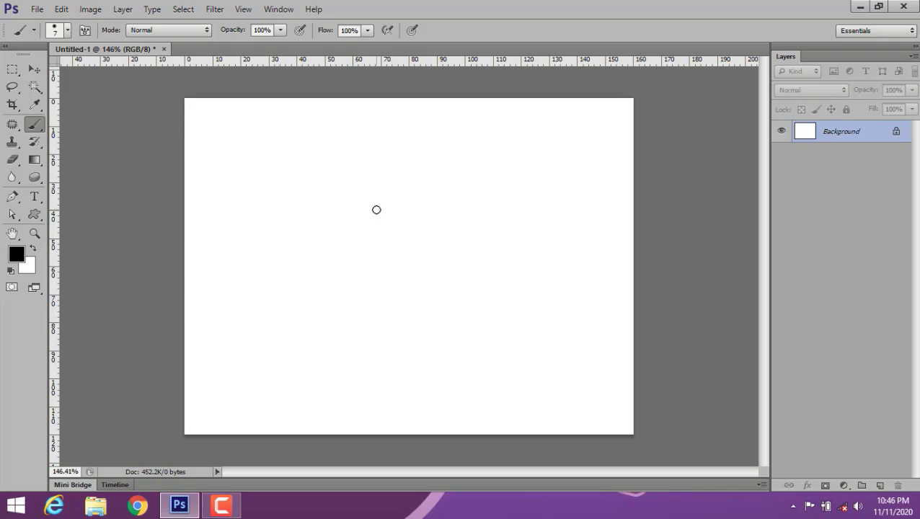
{"action": "key", "text": "bracketright"}
{"action": "key", "text": "bracketright"}
{"action": "key", "text": "bracketright"}
{"action": "key", "text": "bracketright"}
{"action": "key", "text": "bracketright"}
{"action": "key", "text": "bracketright"}
{"action": "key", "text": "bracketright"}
{"action": "key", "text": "bracketright"}
{"action": "key", "text": "bracketleft"}
{"action": "key", "text": "bracketleft"}
{"action": "key", "text": "bracketleft"}
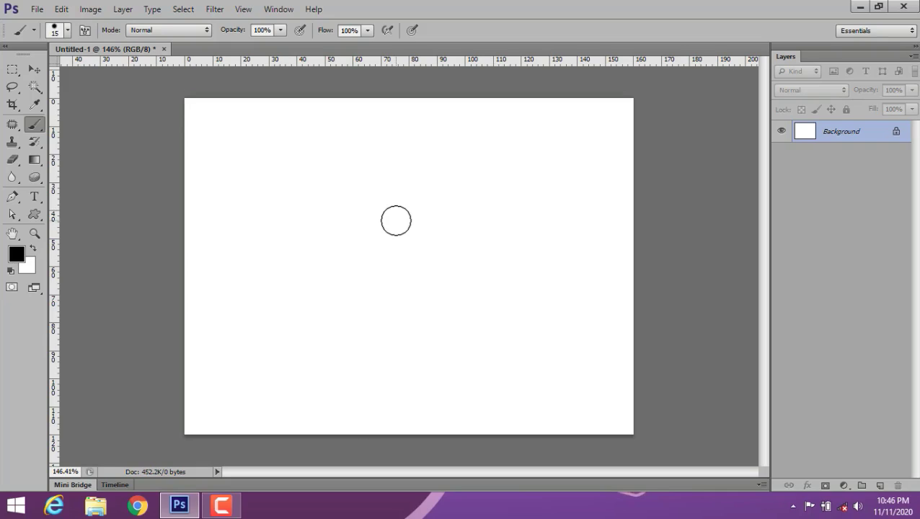
{"action": "key", "text": "bracketleft"}
{"action": "key", "text": "bracketright"}
{"action": "mouse_move", "coordinate": [187, 376]}
{"action": "left_mouse_down"}
{"action": "mouse_move", "coordinate": [466, 348]}
{"action": "mouse_move", "coordinate": [715, 272]}
{"action": "left_mouse_up"}
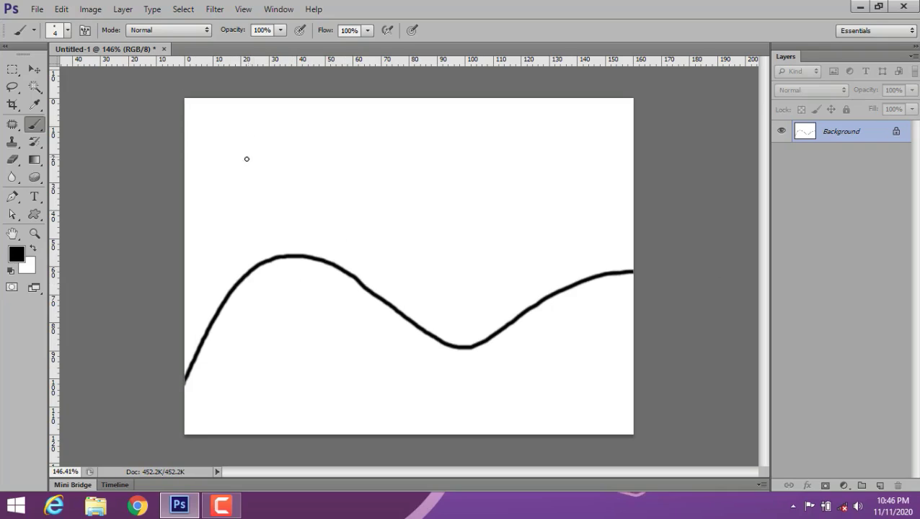
- Draw cloud-top strokes near the top left, then step back until one arc remains
{"action": "left_click_drag", "start_coordinate": [229, 147], "coordinate": [363, 135]}
{"action": "left_click_drag", "start_coordinate": [300, 132], "coordinate": [469, 149]}
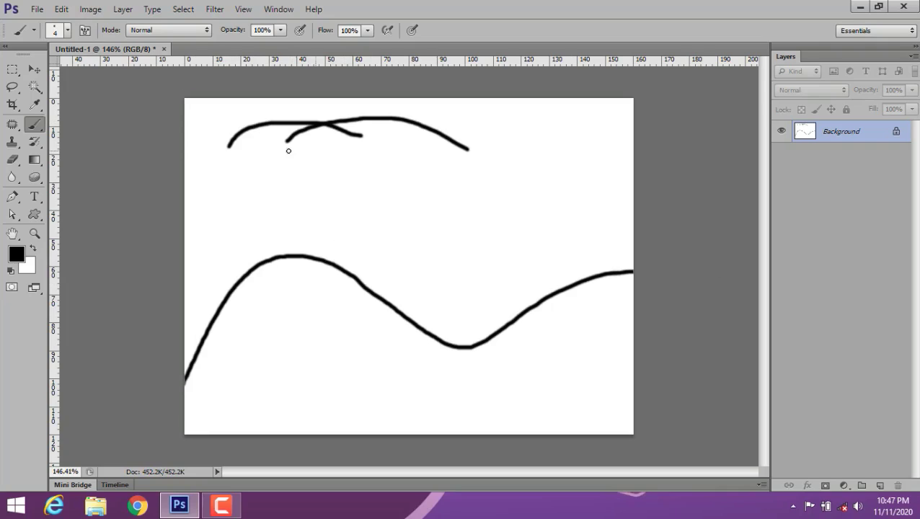
{"action": "mouse_move", "coordinate": [228, 145]}
{"action": "left_mouse_down"}
{"action": "mouse_move", "coordinate": [339, 160]}
{"action": "mouse_move", "coordinate": [470, 130]}
{"action": "left_mouse_up"}
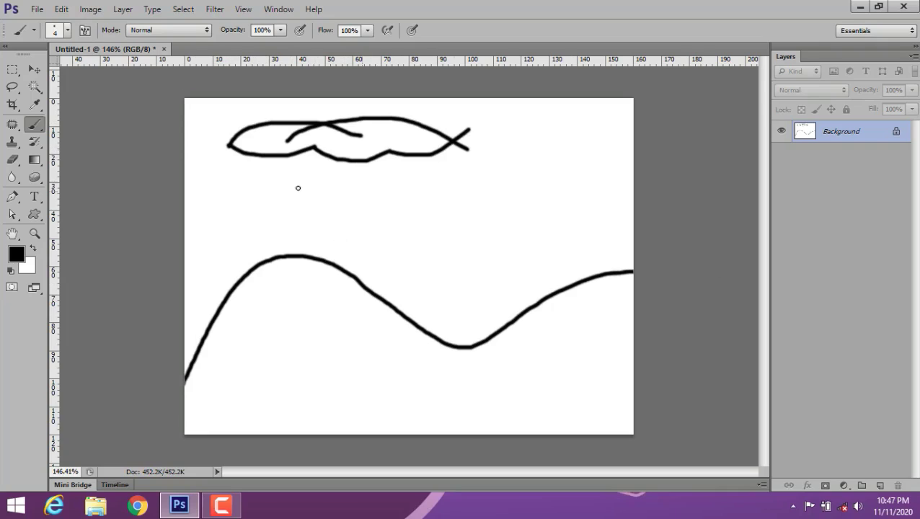
{"action": "key", "text": "ctrl+alt+z"}
{"action": "key", "text": "ctrl+alt+z"}
{"action": "key", "text": "ctrl+alt+z"}
{"action": "key", "text": "ctrl+alt+z"}
{"action": "key", "text": "ctrl+alt+z"}
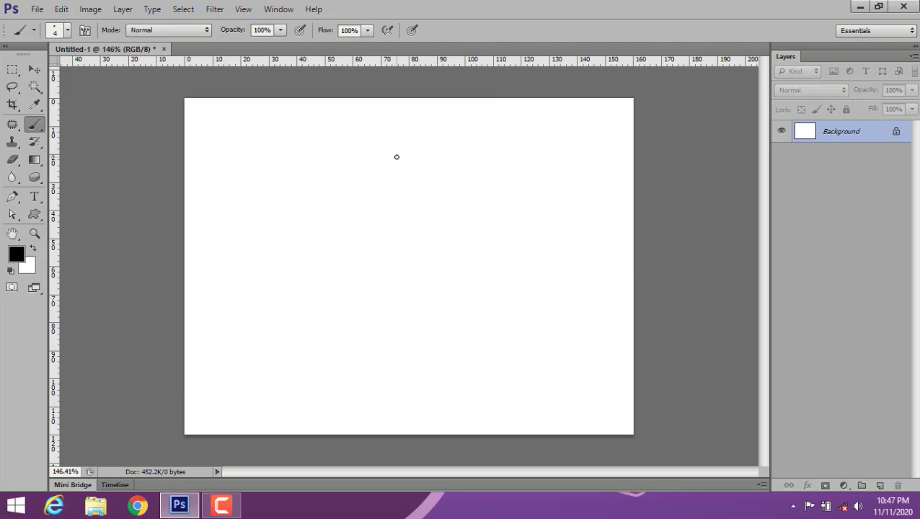
{"action": "key", "text": "ctrl+shift+z"}
{"action": "key", "text": "ctrl+shift+z"}
{"action": "key", "text": "ctrl+shift+z"}
{"action": "key", "text": "ctrl+alt+z"}
{"action": "key", "text": "ctrl+alt+z"}
{"action": "key", "text": "ctrl+alt+z"}
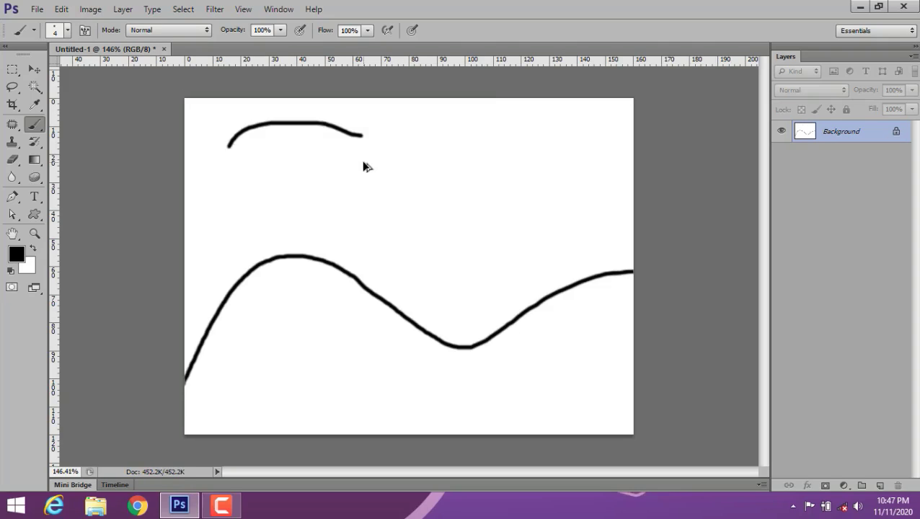
{"action": "key", "text": "ctrl+alt+z"}
- Draw two cloud outlines at the top and a half-sun with three rays in the valley
{"action": "mouse_move", "coordinate": [245, 130]}
{"action": "left_mouse_down"}
{"action": "mouse_move", "coordinate": [279, 156]}
{"action": "mouse_move", "coordinate": [335, 148]}
{"action": "mouse_move", "coordinate": [354, 119]}
{"action": "mouse_move", "coordinate": [253, 116]}
{"action": "mouse_move", "coordinate": [249, 130]}
{"action": "left_mouse_up"}
{"action": "mouse_move", "coordinate": [448, 145]}
{"action": "left_mouse_down"}
{"action": "mouse_move", "coordinate": [525, 129]}
{"action": "mouse_move", "coordinate": [603, 146]}
{"action": "left_mouse_up"}
{"action": "mouse_move", "coordinate": [444, 150]}
{"action": "left_mouse_down"}
{"action": "mouse_move", "coordinate": [510, 165]}
{"action": "mouse_move", "coordinate": [603, 145]}
{"action": "left_mouse_up"}
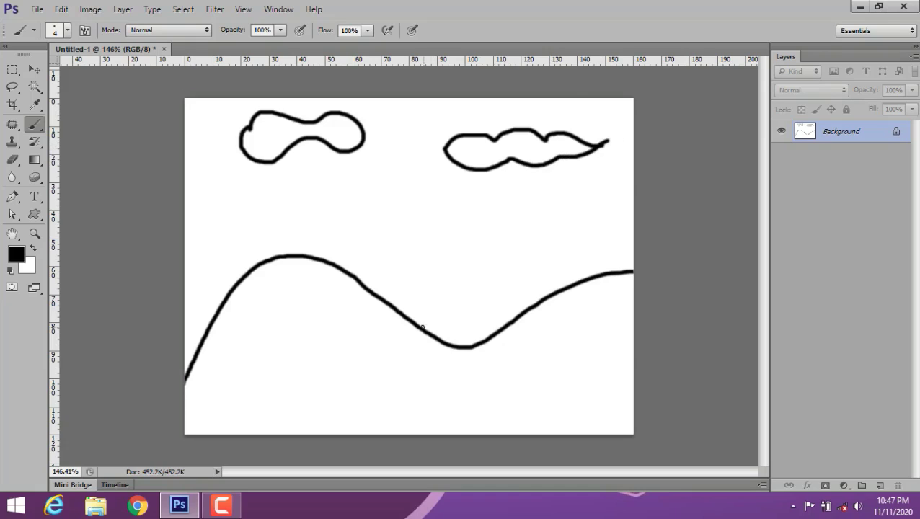
{"action": "mouse_move", "coordinate": [417, 325]}
{"action": "left_mouse_down"}
{"action": "mouse_move", "coordinate": [480, 297]}
{"action": "mouse_move", "coordinate": [512, 324]}
{"action": "left_mouse_up"}
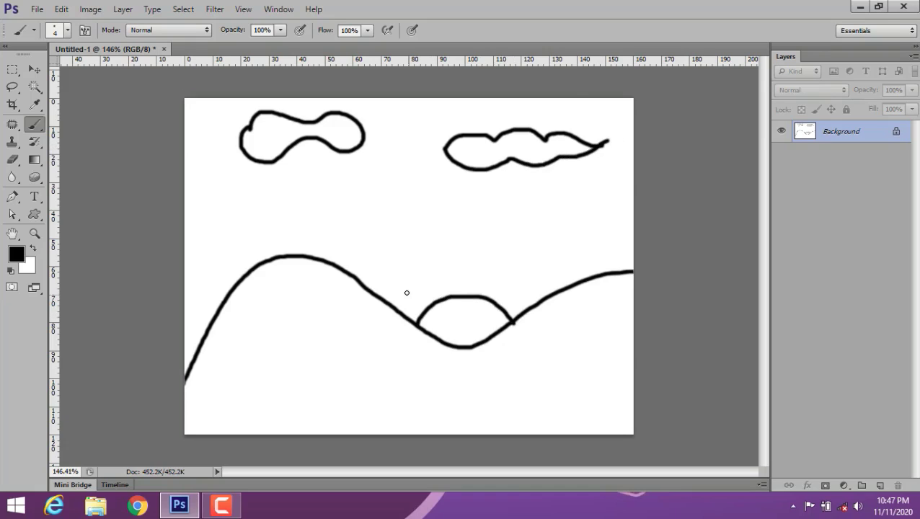
{"action": "left_click_drag", "start_coordinate": [407, 293], "coordinate": [424, 308]}
{"action": "left_click_drag", "start_coordinate": [446, 273], "coordinate": [451, 295]}
{"action": "mouse_move", "coordinate": [486, 271]}
{"action": "left_mouse_down"}
{"action": "mouse_move", "coordinate": [484, 293]}
{"action": "mouse_move", "coordinate": [509, 312]}
{"action": "left_mouse_up"}
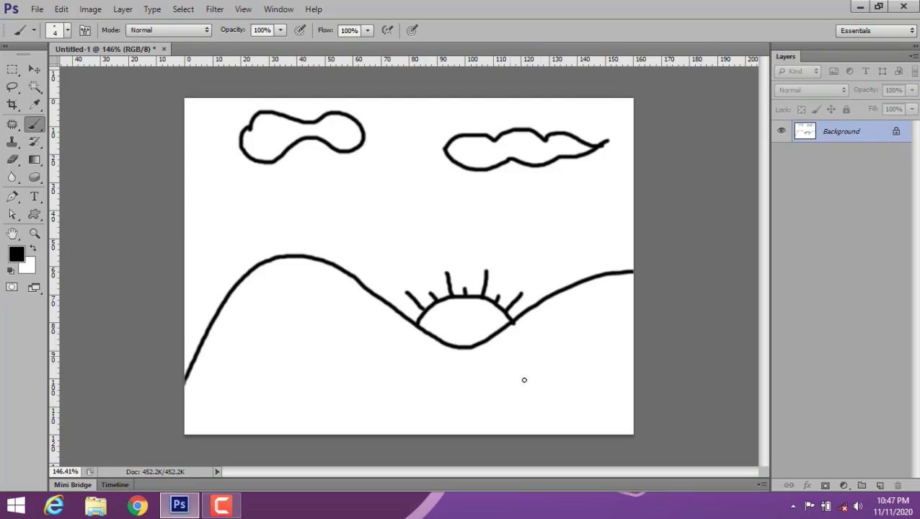
- Draw a tree's trunk and crown outline on the left hill
{"action": "mouse_move", "coordinate": [269, 334]}
{"action": "left_mouse_down"}
{"action": "mouse_move", "coordinate": [286, 398]}
{"action": "mouse_move", "coordinate": [278, 420]}
{"action": "left_mouse_up"}
{"action": "left_click_drag", "start_coordinate": [312, 324], "coordinate": [333, 418]}
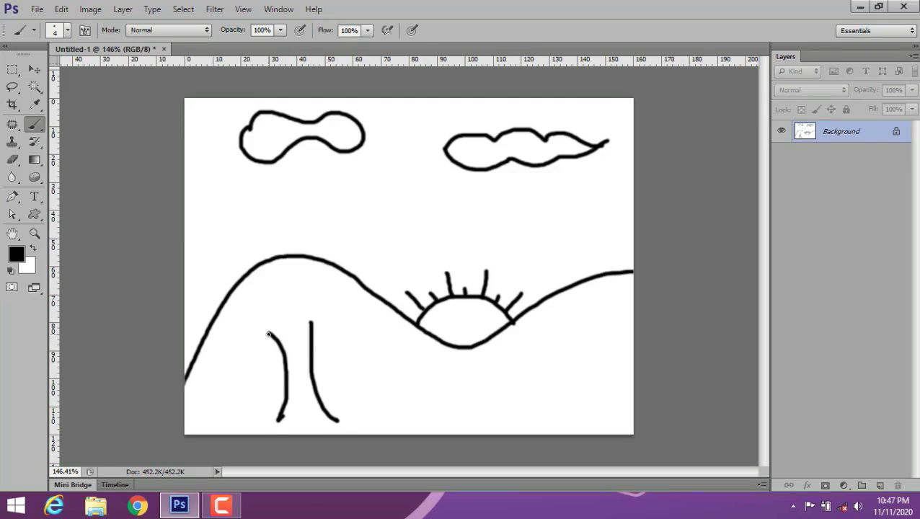
{"action": "mouse_move", "coordinate": [269, 334]}
{"action": "left_mouse_down"}
{"action": "mouse_move", "coordinate": [216, 287]}
{"action": "mouse_move", "coordinate": [240, 259]}
{"action": "mouse_move", "coordinate": [308, 218]}
{"action": "mouse_move", "coordinate": [373, 261]}
{"action": "mouse_move", "coordinate": [357, 297]}
{"action": "left_mouse_up"}
{"action": "left_click_drag", "start_coordinate": [311, 323], "coordinate": [362, 292]}
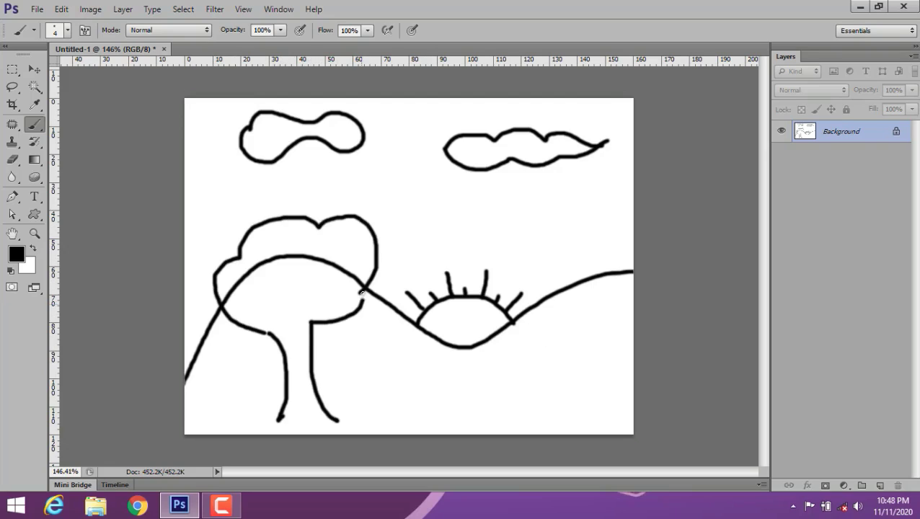
{"action": "left_click_drag", "start_coordinate": [277, 424], "coordinate": [231, 434]}
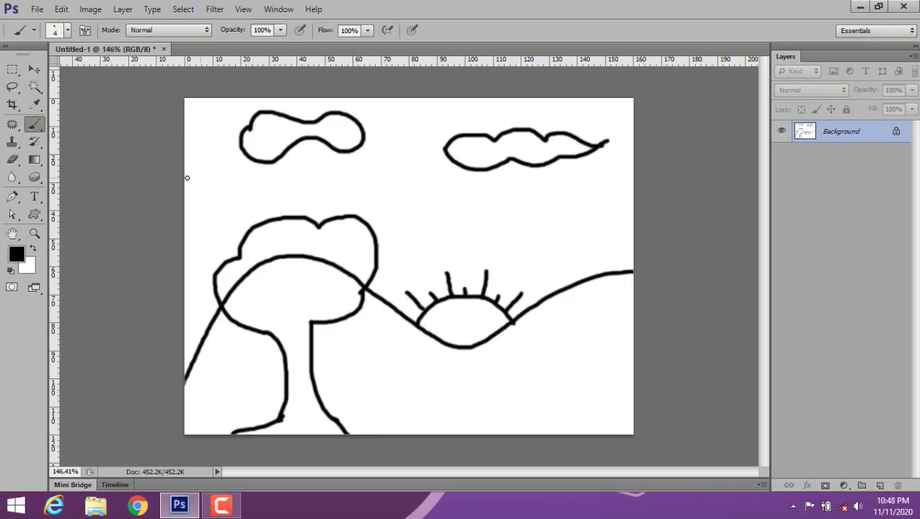
{"action": "left_click", "coordinate": [33, 70]}
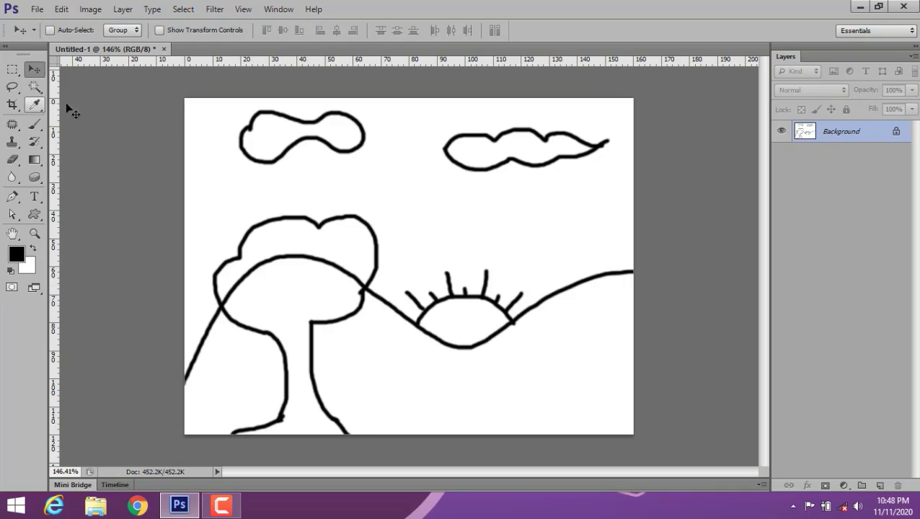
- Set the brush flow to about 50% and the size to 1 px
{"action": "left_click", "coordinate": [42, 121]}
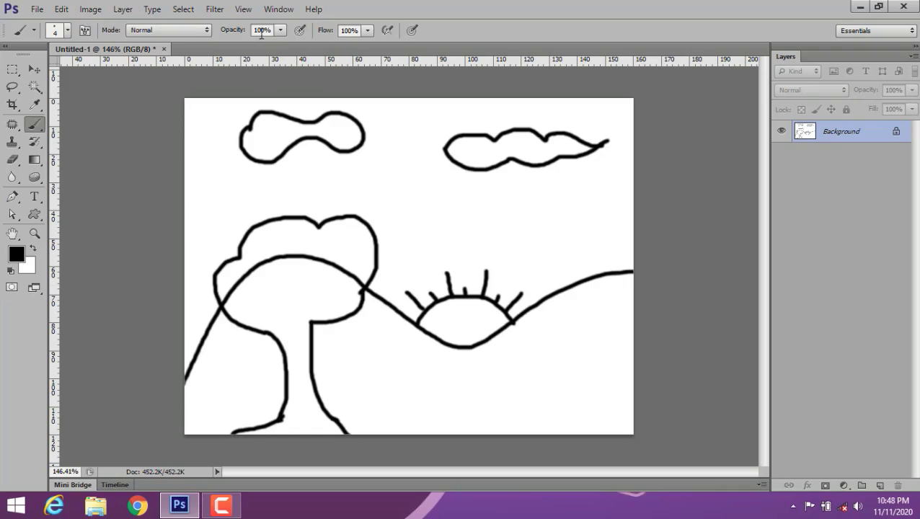
{"action": "left_click", "coordinate": [367, 30]}
{"action": "left_click_drag", "start_coordinate": [367, 47], "coordinate": [333, 52]}
{"action": "right_click", "coordinate": [401, 192]}
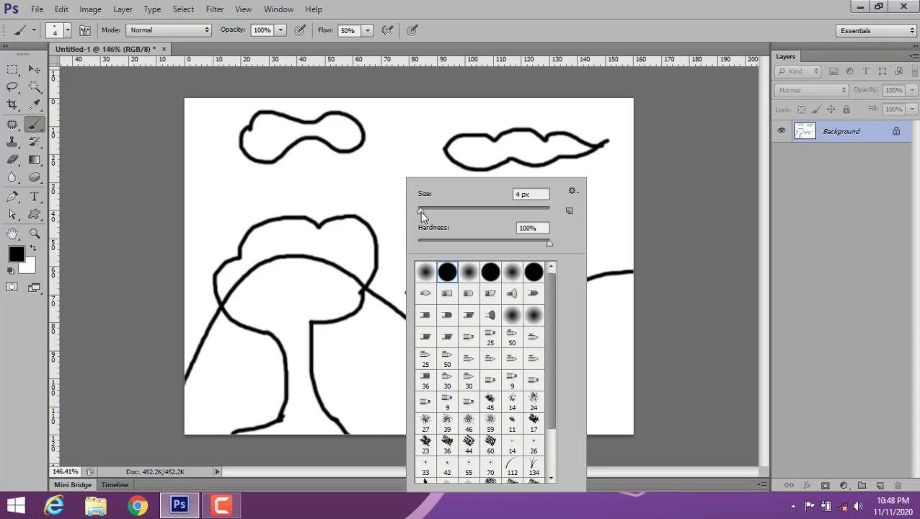
{"action": "left_click_drag", "start_coordinate": [421, 212], "coordinate": [417, 211]}
{"action": "left_click", "coordinate": [385, 171]}
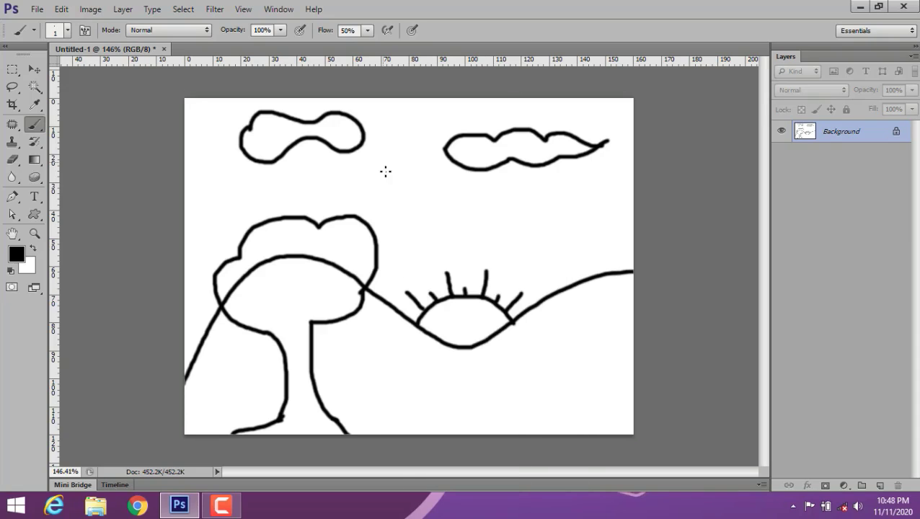
- Draw small bird ticks in the sky and a small house outline on the right hill
{"action": "left_click_drag", "start_coordinate": [393, 161], "coordinate": [405, 151]}
{"action": "left_click_drag", "start_coordinate": [224, 181], "coordinate": [233, 180]}
{"action": "mouse_move", "coordinate": [565, 333]}
{"action": "left_mouse_down"}
{"action": "mouse_move", "coordinate": [571, 323]}
{"action": "mouse_move", "coordinate": [583, 328]}
{"action": "left_mouse_up"}
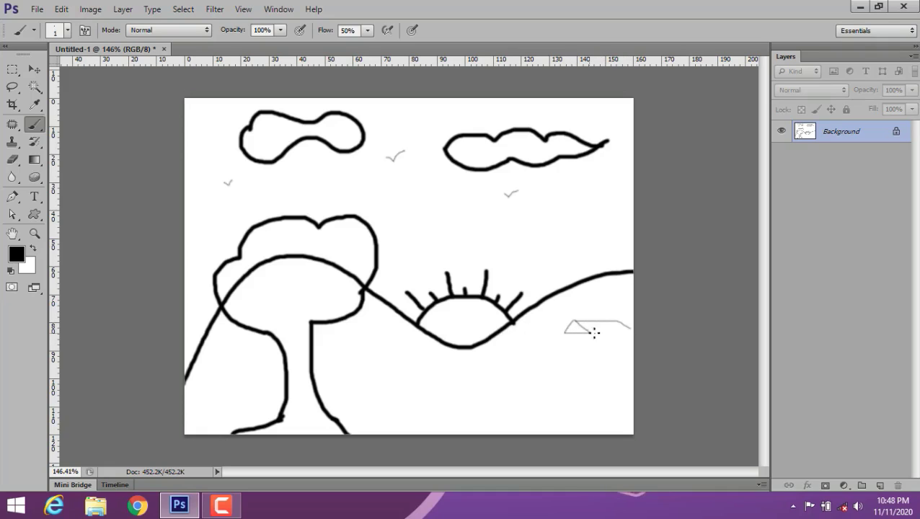
{"action": "mouse_move", "coordinate": [591, 333]}
{"action": "left_mouse_down"}
{"action": "mouse_move", "coordinate": [622, 329]}
{"action": "mouse_move", "coordinate": [567, 337]}
{"action": "mouse_move", "coordinate": [569, 358]}
{"action": "left_mouse_up"}
{"action": "mouse_move", "coordinate": [588, 331]}
{"action": "left_mouse_down"}
{"action": "mouse_move", "coordinate": [590, 357]}
{"action": "mouse_move", "coordinate": [627, 356]}
{"action": "left_mouse_up"}
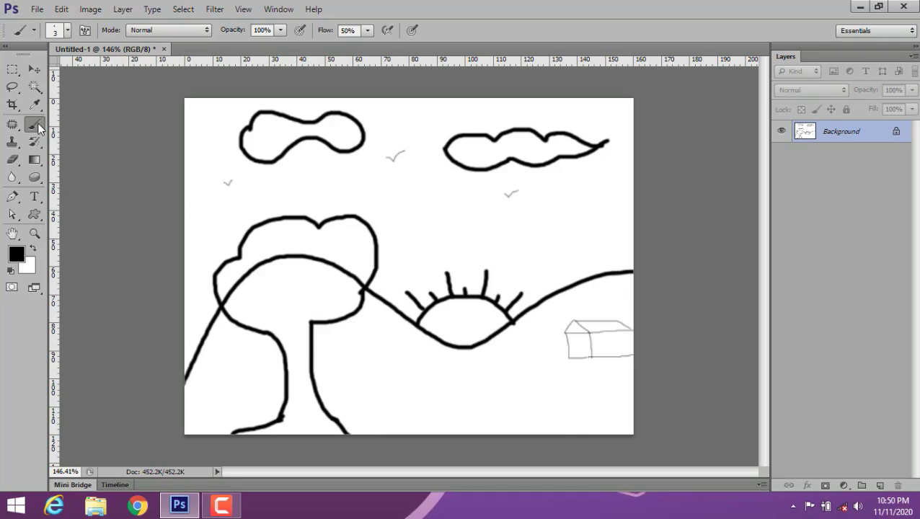
- Choose the grass brush tip, shrink it, and paint a grass band along the canvas bottom
{"action": "left_click", "coordinate": [68, 30]}
{"action": "left_click_drag", "start_coordinate": [157, 158], "coordinate": [153, 192]}
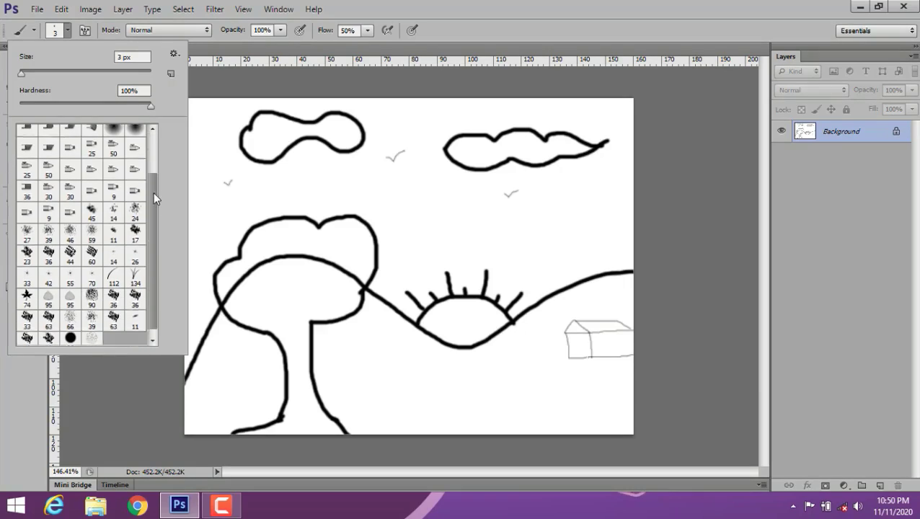
{"action": "double_click", "coordinate": [138, 250]}
{"action": "key", "text": "bracketleft"}
{"action": "key", "text": "bracketleft"}
{"action": "key", "text": "bracketleft"}
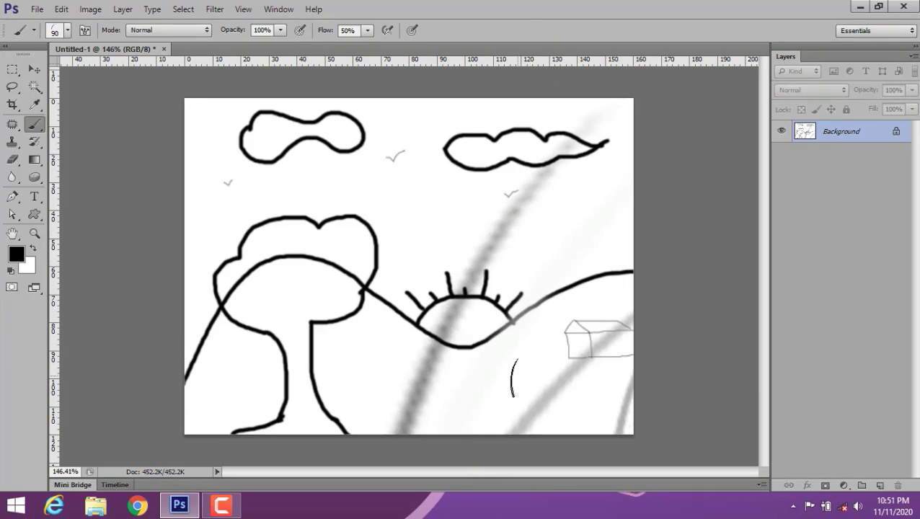
{"action": "key", "text": "ctrl+z"}
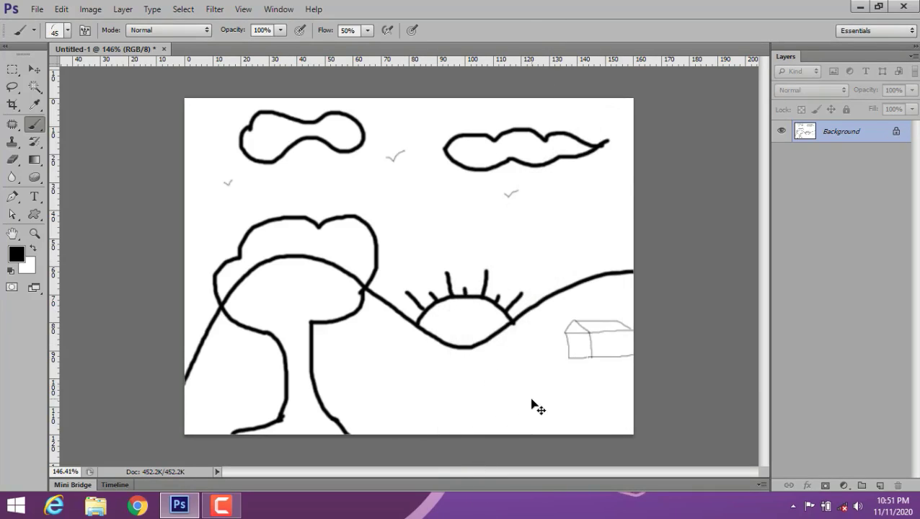
{"action": "mouse_move", "coordinate": [626, 422]}
{"action": "left_mouse_down"}
{"action": "mouse_move", "coordinate": [150, 431]}
{"action": "mouse_move", "coordinate": [628, 424]}
{"action": "mouse_move", "coordinate": [591, 426]}
{"action": "left_mouse_up"}
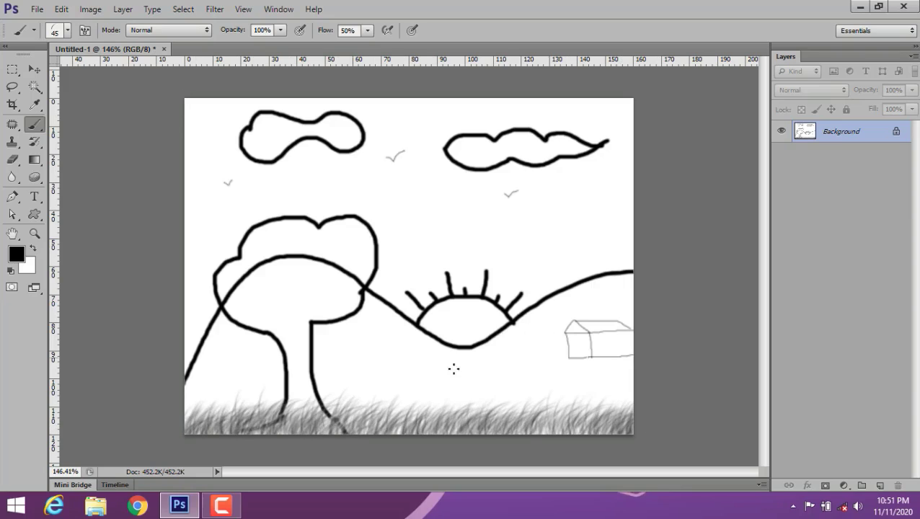
{"action": "left_click_drag", "start_coordinate": [206, 407], "coordinate": [176, 408]}
{"action": "left_click_drag", "start_coordinate": [633, 410], "coordinate": [658, 393]}
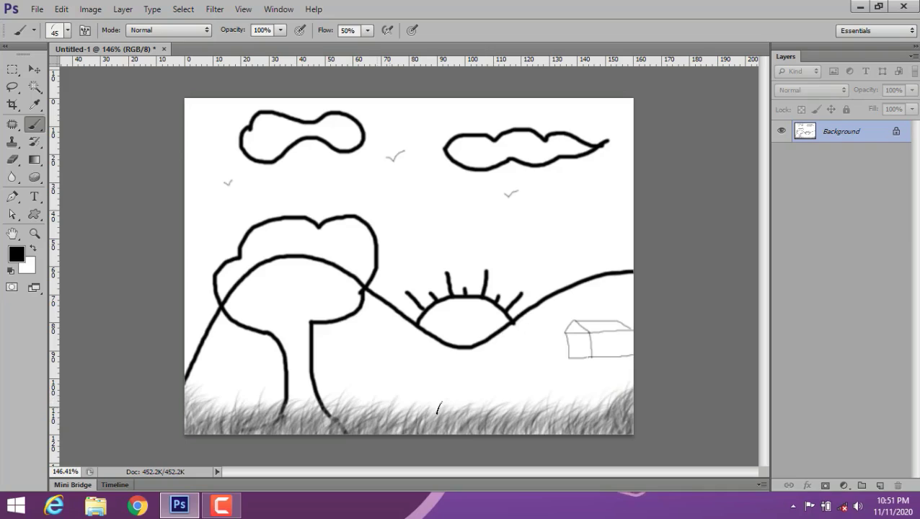
{"action": "key", "text": "v"}
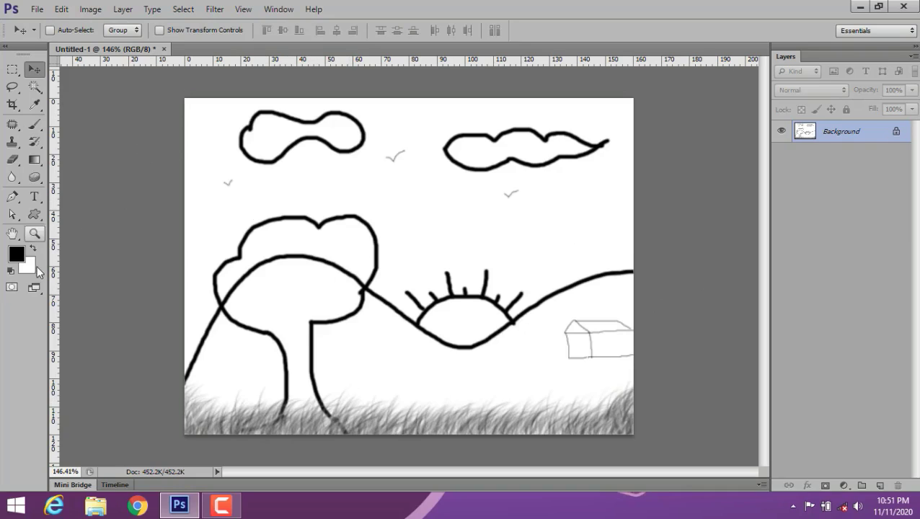
- Set the foreground colour to medium green and pick a 20 px hard round brush
{"action": "left_click", "coordinate": [16, 253]}
{"action": "left_click_drag", "start_coordinate": [568, 244], "coordinate": [568, 239]}
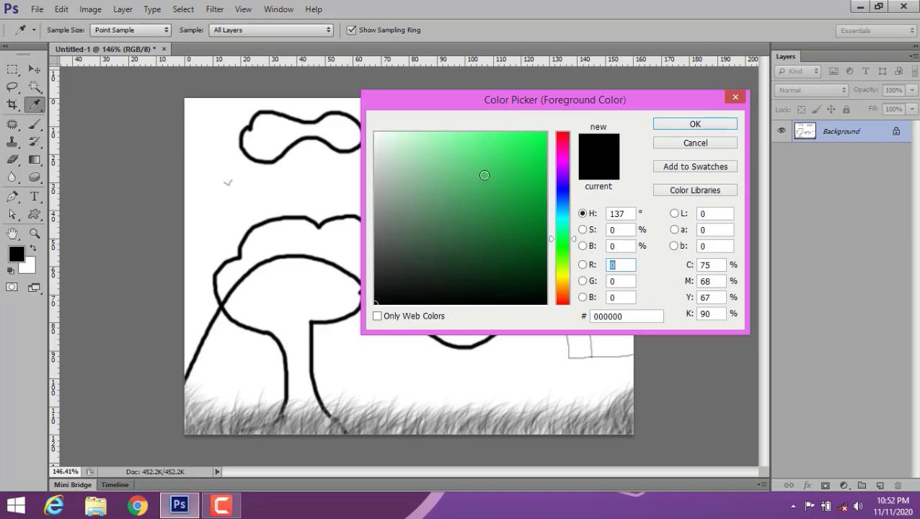
{"action": "mouse_move", "coordinate": [485, 174]}
{"action": "left_mouse_down"}
{"action": "mouse_move", "coordinate": [505, 166]}
{"action": "mouse_move", "coordinate": [518, 194]}
{"action": "left_mouse_up"}
{"action": "left_click", "coordinate": [696, 125]}
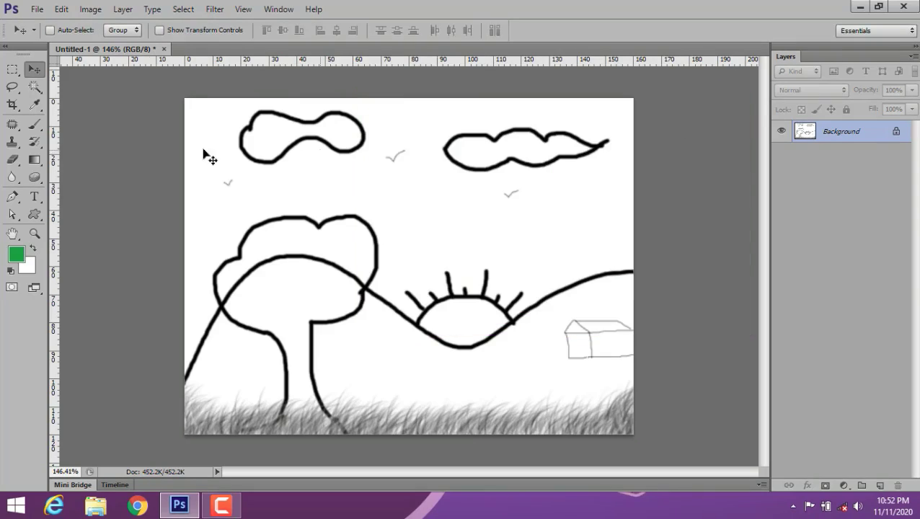
{"action": "left_click", "coordinate": [35, 124]}
{"action": "left_click", "coordinate": [68, 31]}
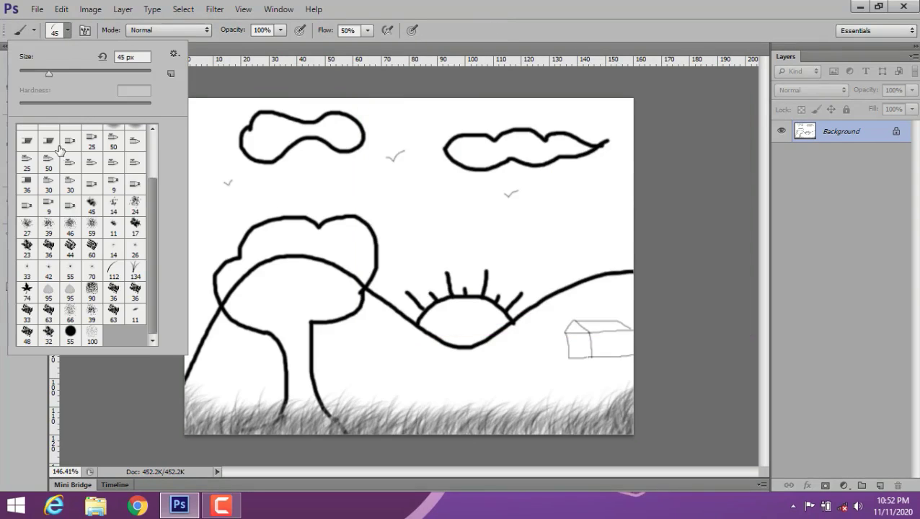
{"action": "left_click", "coordinate": [27, 135]}
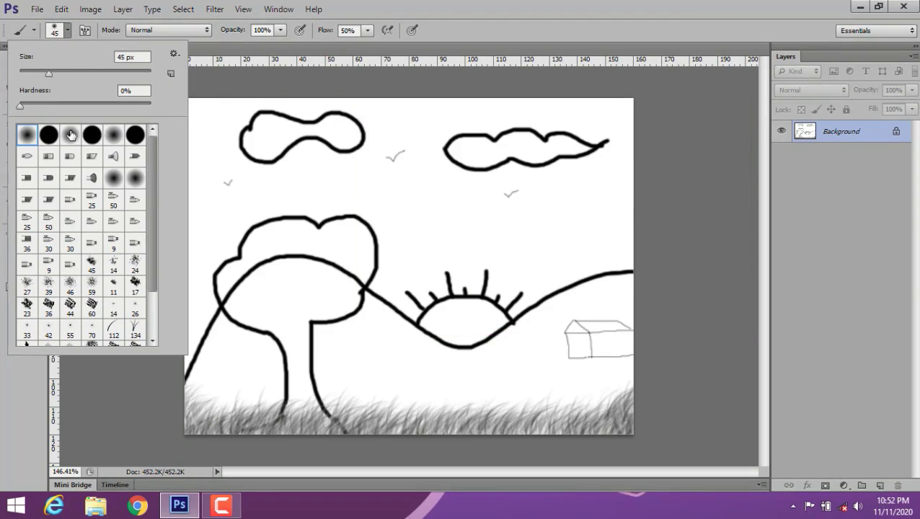
{"action": "left_click", "coordinate": [70, 134]}
{"action": "left_click", "coordinate": [342, 211]}
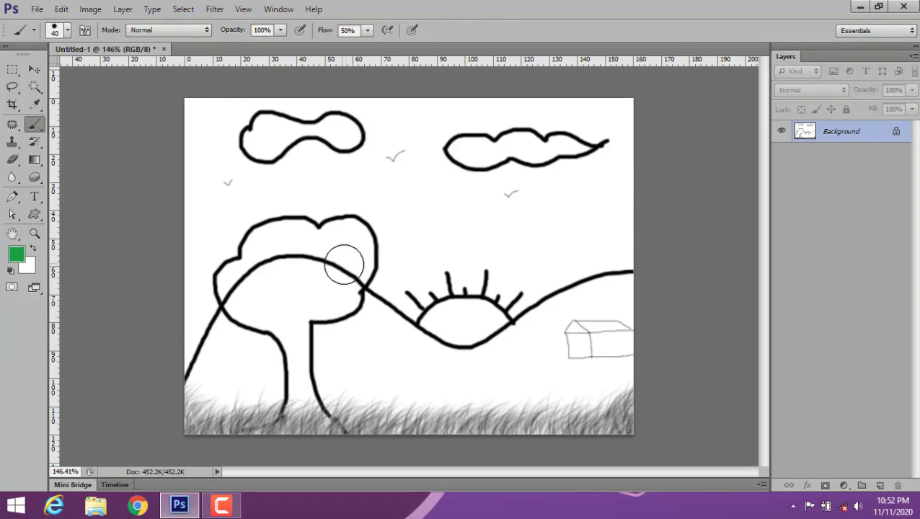
{"action": "key", "text": "bracketleft"}
{"action": "key", "text": "bracketleft"}
- Paint the tree crown solid green, covering its white patches
{"action": "mouse_move", "coordinate": [243, 286]}
{"action": "left_mouse_down"}
{"action": "mouse_move", "coordinate": [277, 258]}
{"action": "mouse_move", "coordinate": [257, 260]}
{"action": "mouse_move", "coordinate": [260, 238]}
{"action": "mouse_move", "coordinate": [307, 229]}
{"action": "mouse_move", "coordinate": [312, 243]}
{"action": "mouse_move", "coordinate": [292, 262]}
{"action": "left_mouse_up"}
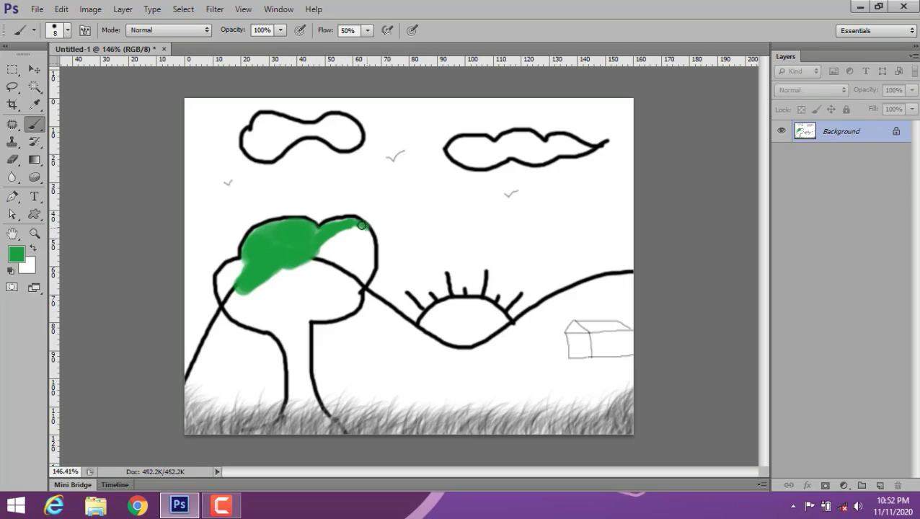
{"action": "mouse_move", "coordinate": [362, 225]}
{"action": "left_mouse_down"}
{"action": "mouse_move", "coordinate": [314, 255]}
{"action": "mouse_move", "coordinate": [357, 227]}
{"action": "mouse_move", "coordinate": [362, 280]}
{"action": "left_mouse_up"}
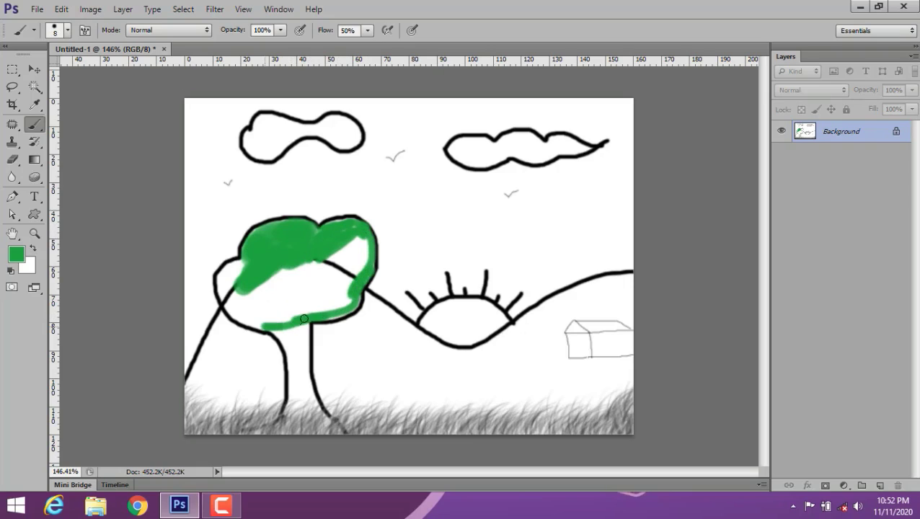
{"action": "mouse_move", "coordinate": [304, 319]}
{"action": "left_mouse_down"}
{"action": "mouse_move", "coordinate": [304, 304]}
{"action": "mouse_move", "coordinate": [244, 268]}
{"action": "left_mouse_up"}
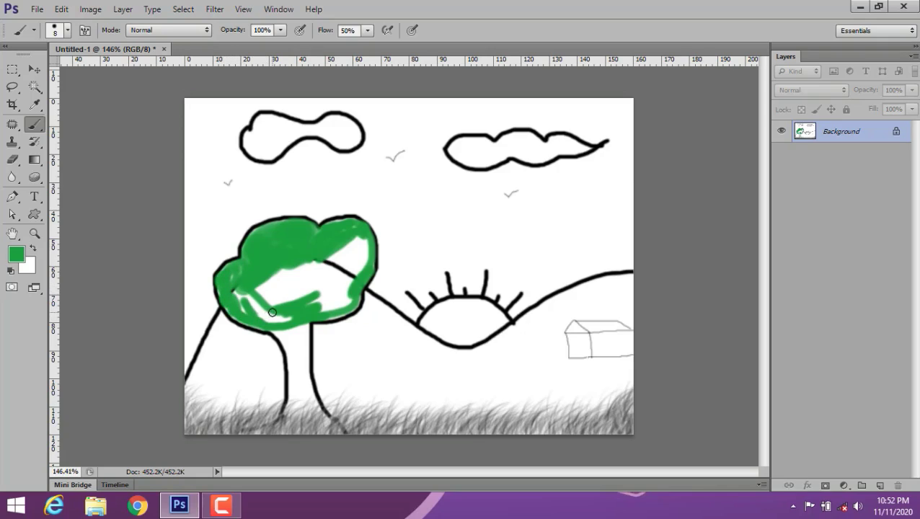
{"action": "mouse_move", "coordinate": [251, 306]}
{"action": "left_mouse_down"}
{"action": "mouse_move", "coordinate": [277, 316]}
{"action": "mouse_move", "coordinate": [259, 285]}
{"action": "mouse_move", "coordinate": [303, 267]}
{"action": "mouse_move", "coordinate": [347, 286]}
{"action": "mouse_move", "coordinate": [326, 261]}
{"action": "mouse_move", "coordinate": [333, 309]}
{"action": "left_mouse_up"}
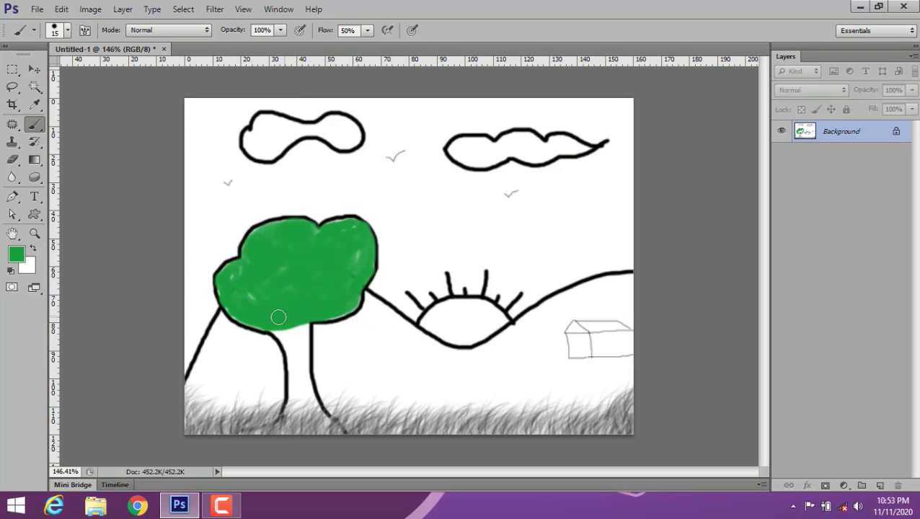
- Set the foreground colour to brown in the Color Picker
{"action": "left_click", "coordinate": [16, 254]}
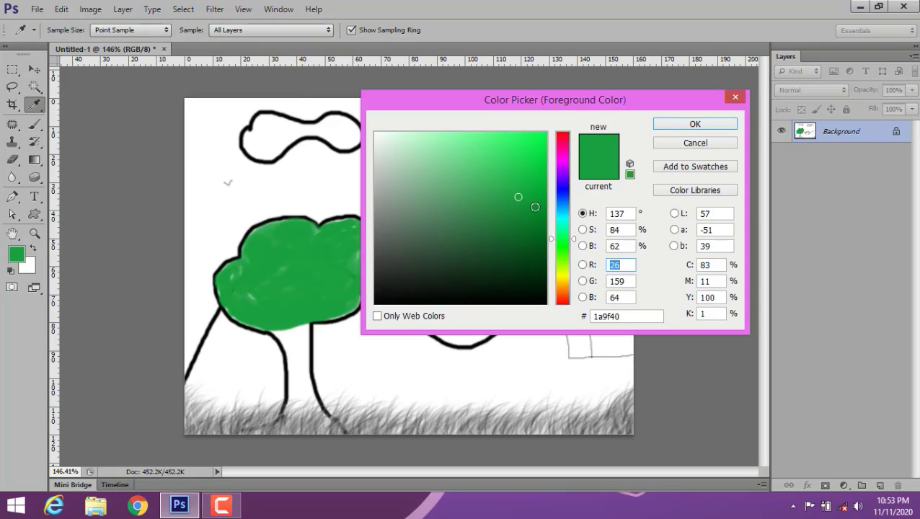
{"action": "left_click_drag", "start_coordinate": [567, 246], "coordinate": [567, 289]}
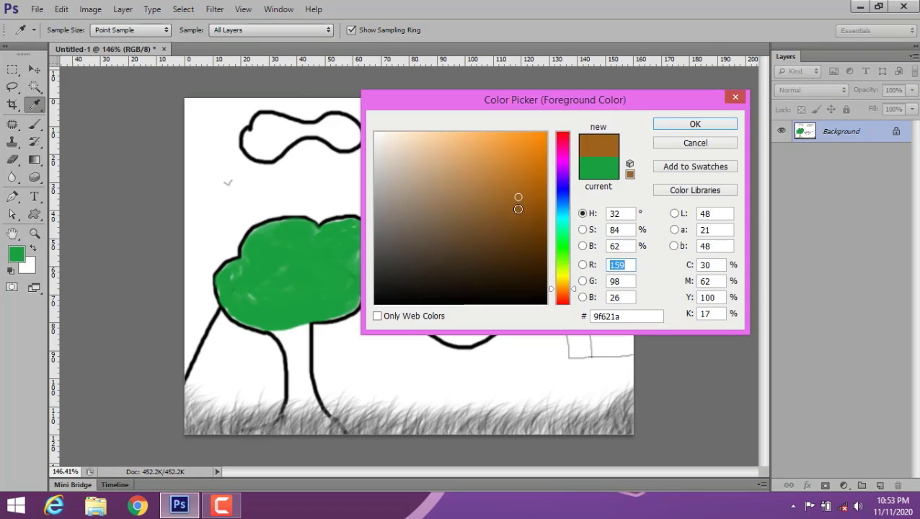
{"action": "left_click", "coordinate": [515, 218]}
{"action": "left_click", "coordinate": [694, 124]}
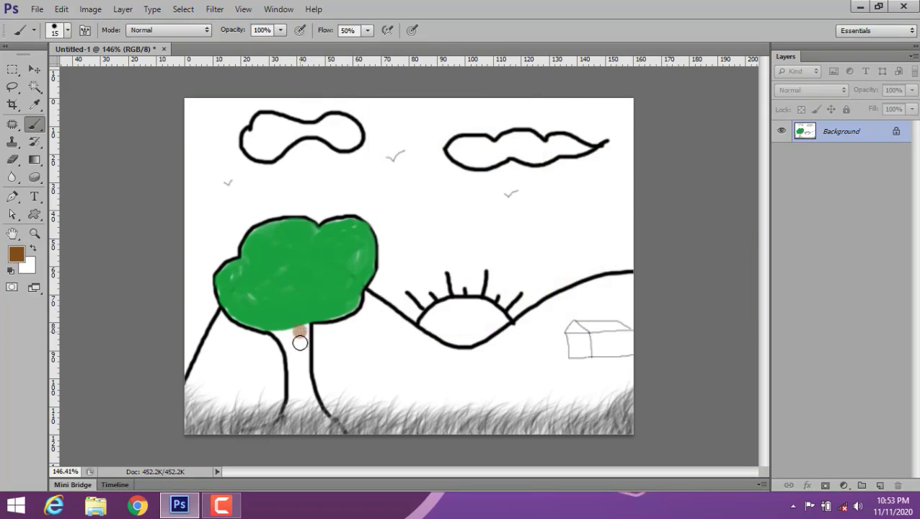
- Zoom in and paint the tree trunk brown between its outlines, down into the grass
{"action": "left_click_drag", "start_coordinate": [300, 343], "coordinate": [299, 345]}
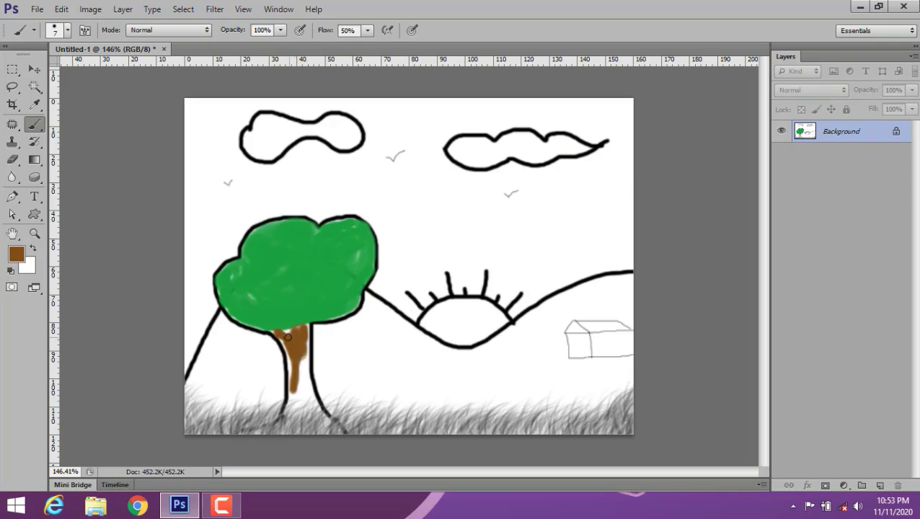
{"action": "scroll", "coordinate": [277, 348], "scroll_direction": "up", "scroll_amount": 2, "text": "alt"}
{"action": "scroll", "coordinate": [289, 335], "scroll_direction": "up", "scroll_amount": 1, "text": "alt"}
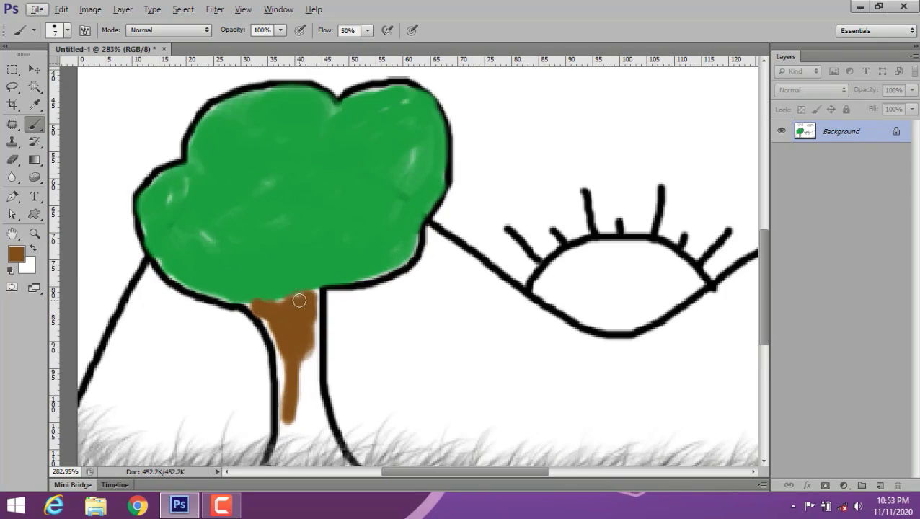
{"action": "scroll", "coordinate": [300, 324], "scroll_direction": "up", "scroll_amount": 2, "text": "alt"}
{"action": "left_click_drag", "start_coordinate": [315, 214], "coordinate": [309, 247]}
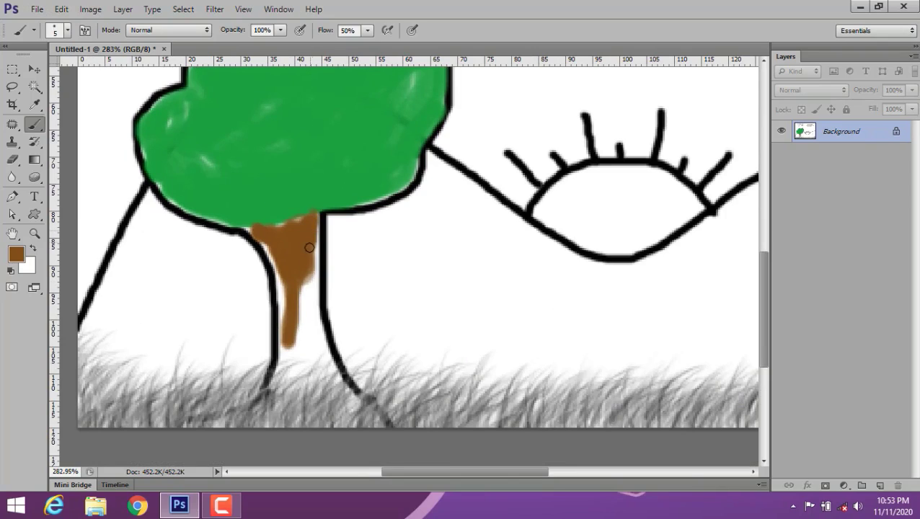
{"action": "mouse_move", "coordinate": [316, 284]}
{"action": "left_mouse_down"}
{"action": "mouse_move", "coordinate": [318, 329]}
{"action": "mouse_move", "coordinate": [346, 383]}
{"action": "left_mouse_up"}
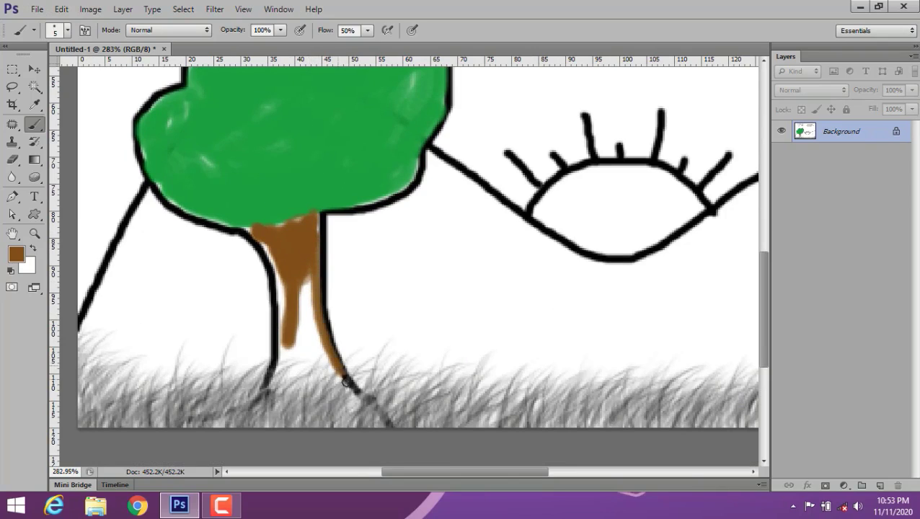
{"action": "mouse_move", "coordinate": [302, 307]}
{"action": "left_mouse_down"}
{"action": "mouse_move", "coordinate": [274, 254]}
{"action": "mouse_move", "coordinate": [285, 357]}
{"action": "mouse_move", "coordinate": [310, 322]}
{"action": "mouse_move", "coordinate": [314, 340]}
{"action": "mouse_move", "coordinate": [284, 364]}
{"action": "left_mouse_up"}
{"action": "mouse_move", "coordinate": [308, 303]}
{"action": "left_mouse_down"}
{"action": "mouse_move", "coordinate": [303, 349]}
{"action": "mouse_move", "coordinate": [328, 365]}
{"action": "mouse_move", "coordinate": [289, 369]}
{"action": "mouse_move", "coordinate": [333, 372]}
{"action": "left_mouse_up"}
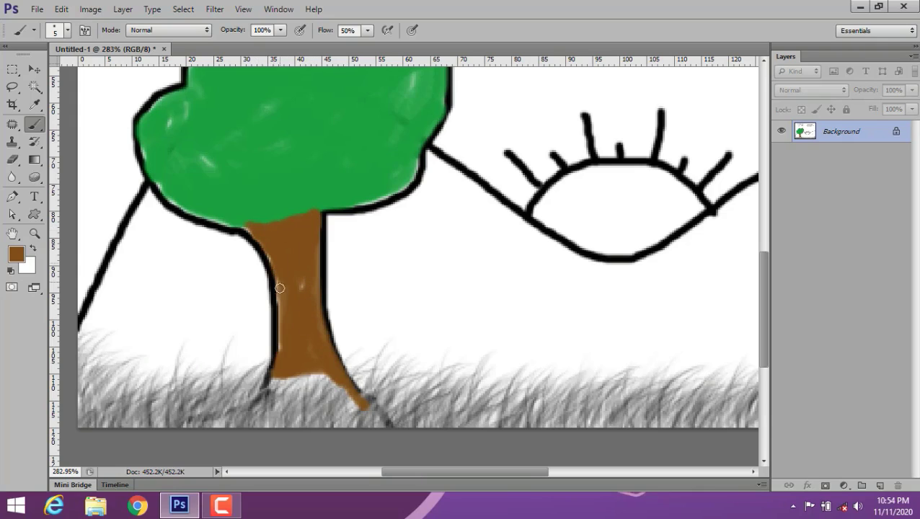
- Set the foreground colour to a fully saturated bright yellow
{"action": "scroll", "coordinate": [303, 265], "scroll_direction": "down", "scroll_amount": 5}
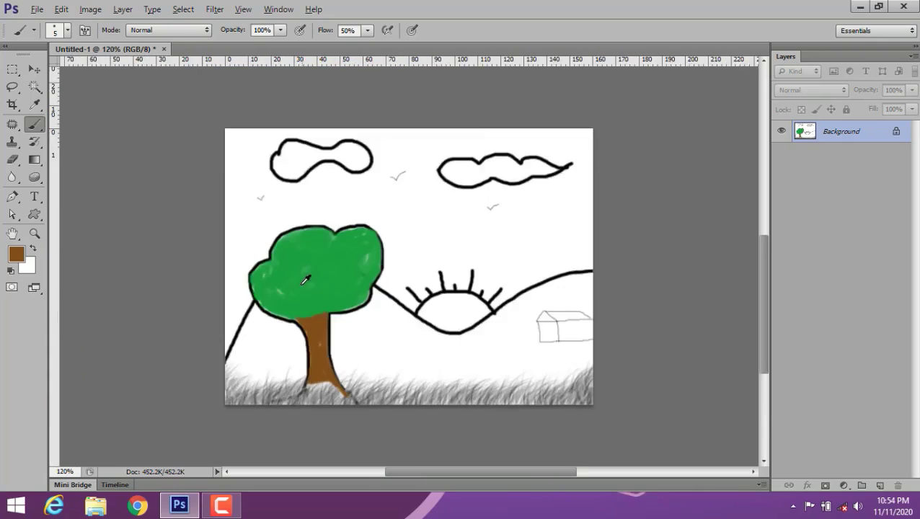
{"action": "scroll", "coordinate": [304, 266], "scroll_direction": "up", "scroll_amount": 2}
{"action": "left_click", "coordinate": [15, 254]}
{"action": "left_click", "coordinate": [562, 273]}
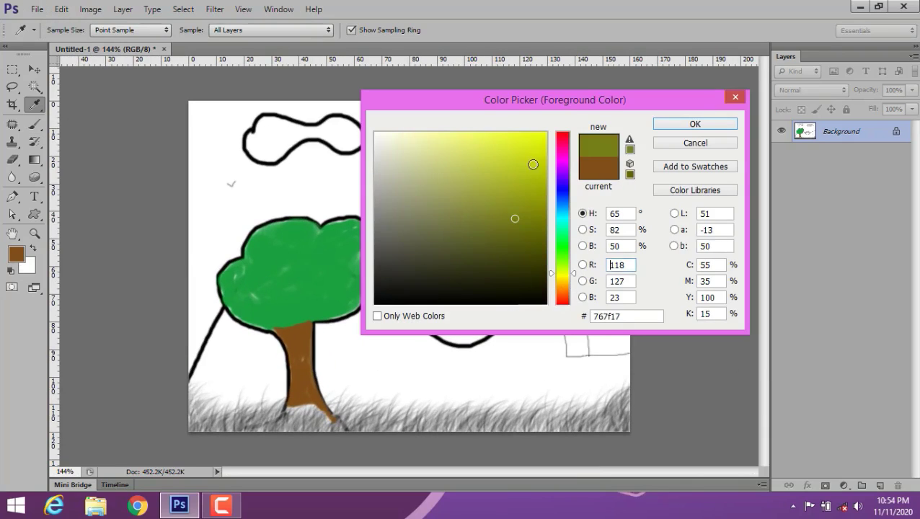
{"action": "left_click_drag", "start_coordinate": [534, 162], "coordinate": [547, 132]}
{"action": "key", "text": "Return"}
- Brush yellow inside the sun's outline below its rays
{"action": "scroll", "coordinate": [476, 350], "scroll_direction": "up", "scroll_amount": 2}
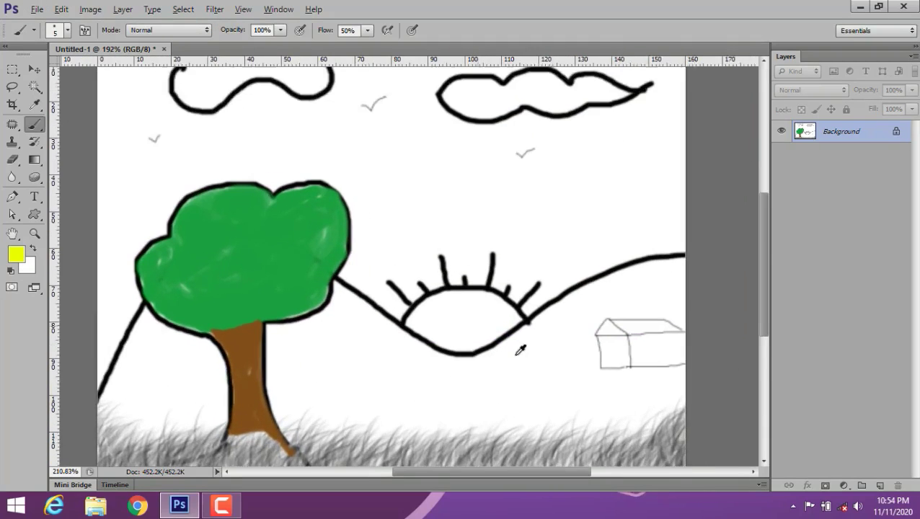
{"action": "scroll", "coordinate": [519, 349], "scroll_direction": "up", "scroll_amount": 2}
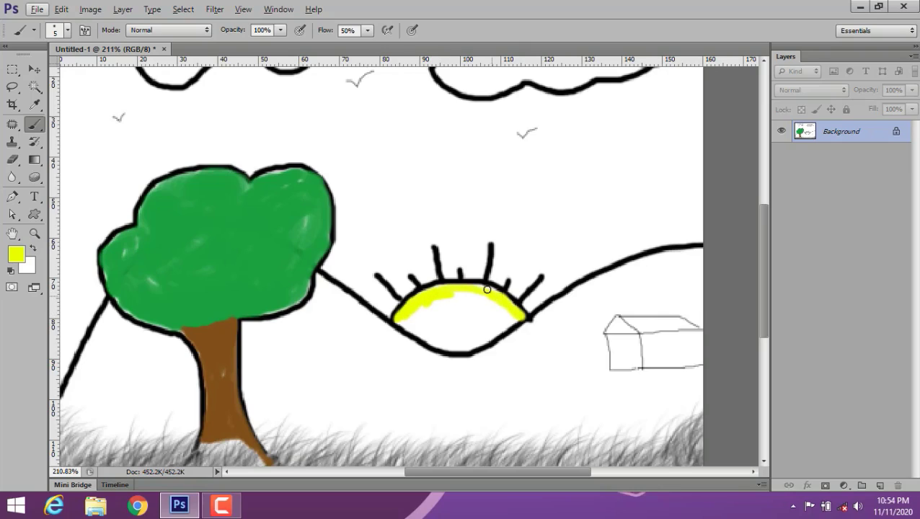
{"action": "mouse_move", "coordinate": [487, 289]}
{"action": "left_mouse_down"}
{"action": "mouse_move", "coordinate": [422, 311]}
{"action": "mouse_move", "coordinate": [484, 298]}
{"action": "mouse_move", "coordinate": [509, 314]}
{"action": "mouse_move", "coordinate": [458, 323]}
{"action": "mouse_move", "coordinate": [452, 334]}
{"action": "left_mouse_up"}
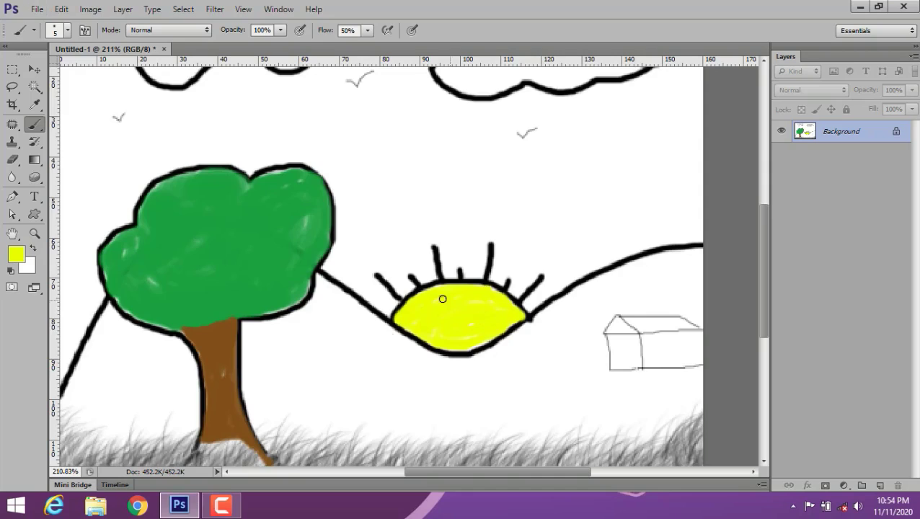
{"action": "scroll", "coordinate": [541, 311], "scroll_direction": "down", "scroll_amount": 2}
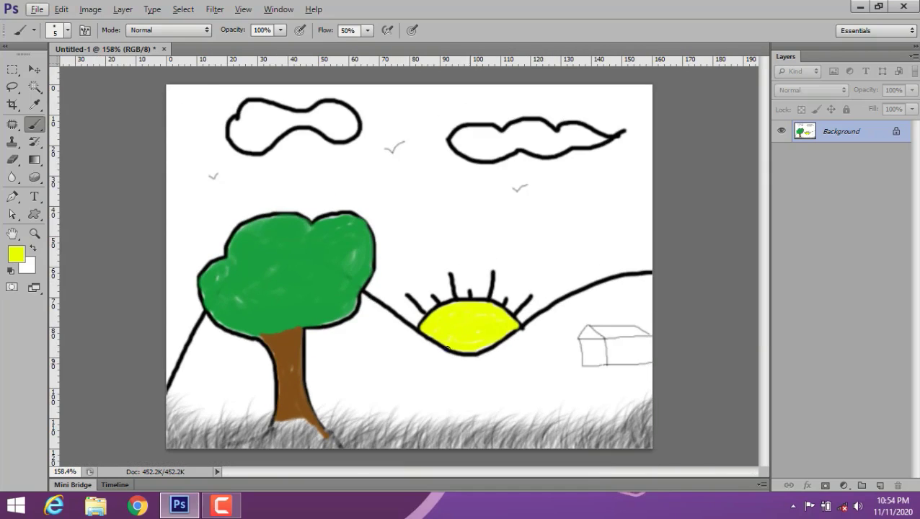
- Set the foreground colour to the light tan #e7c478 in the Color Picker
{"action": "left_click", "coordinate": [20, 257]}
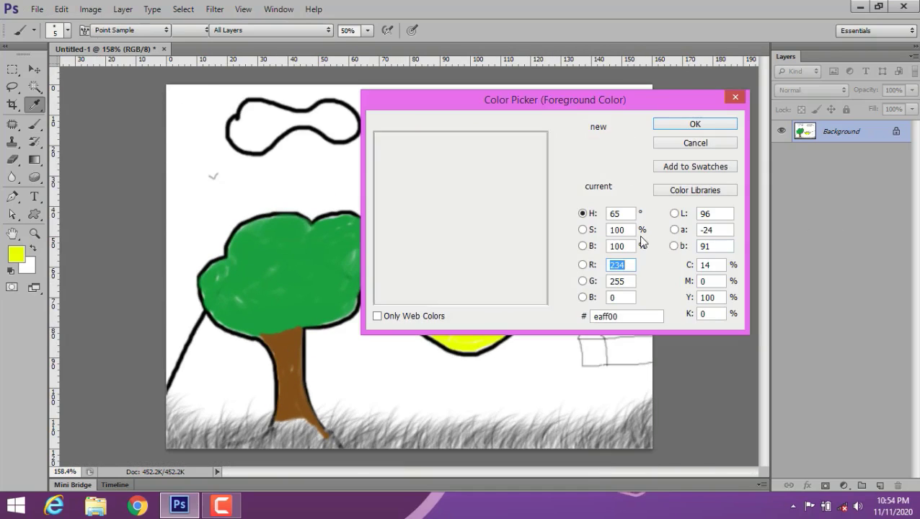
{"action": "left_click", "coordinate": [567, 280]}
{"action": "left_click_drag", "start_coordinate": [481, 144], "coordinate": [489, 156]}
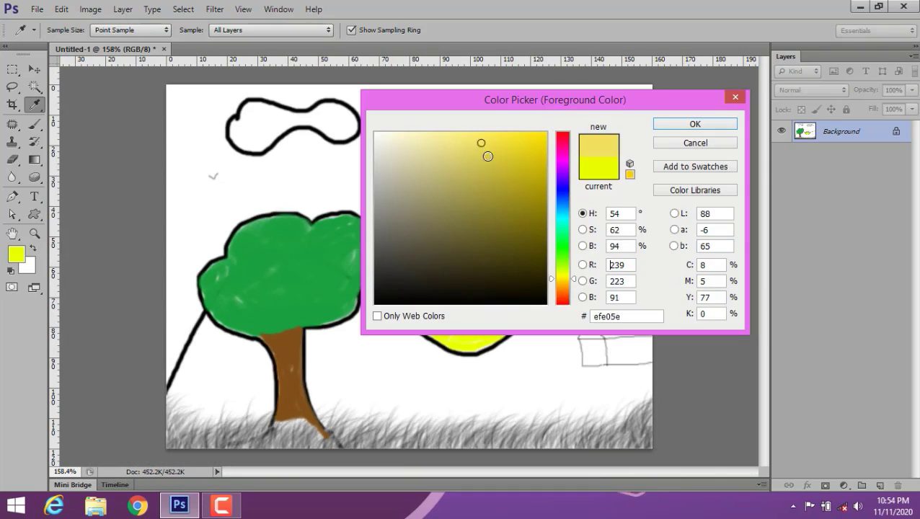
{"action": "left_click_drag", "start_coordinate": [567, 280], "coordinate": [568, 285]}
{"action": "left_click_drag", "start_coordinate": [456, 148], "coordinate": [446, 148]}
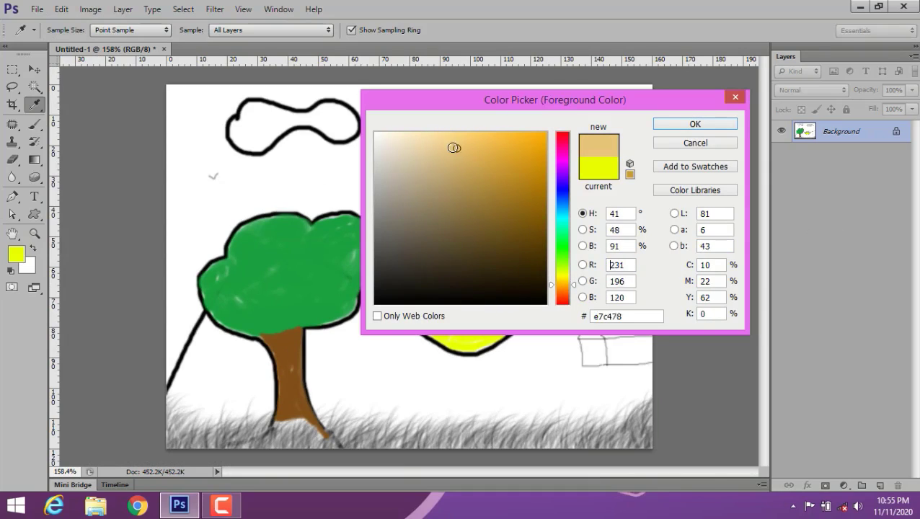
{"action": "left_click", "coordinate": [678, 124]}
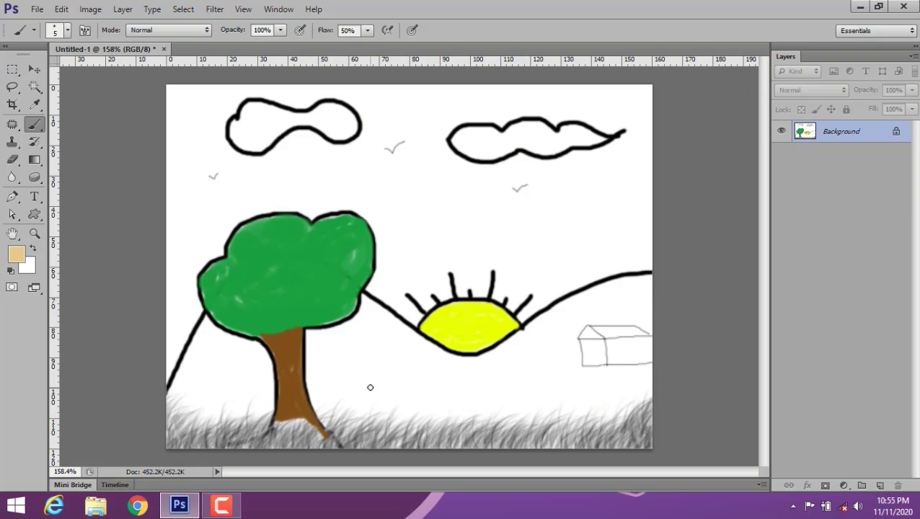
- Undo two stray tan strokes, then select the left hill with the Magic Wand and paint it tan
{"action": "left_click_drag", "start_coordinate": [203, 349], "coordinate": [173, 398]}
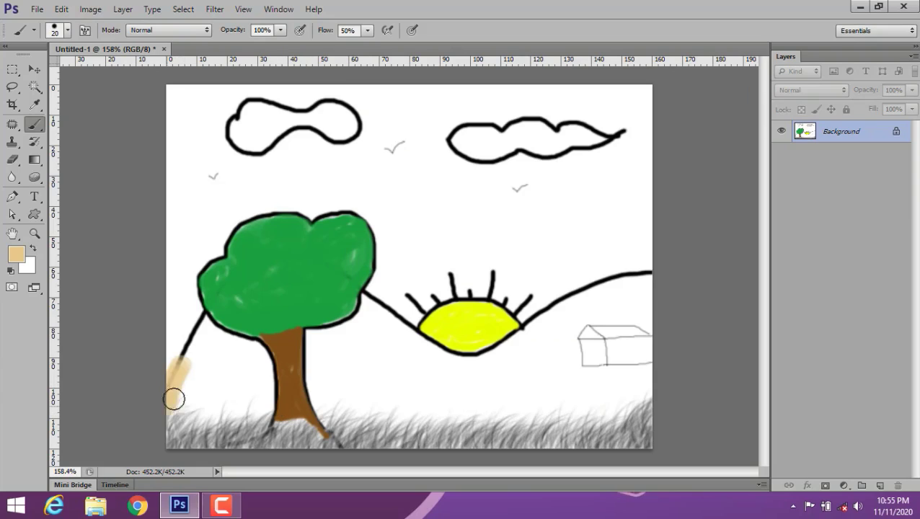
{"action": "key", "text": "ctrl+z"}
{"action": "mouse_move", "coordinate": [207, 315]}
{"action": "left_mouse_down"}
{"action": "mouse_move", "coordinate": [180, 329]}
{"action": "mouse_move", "coordinate": [196, 360]}
{"action": "left_mouse_up"}
{"action": "key", "text": "ctrl+z"}
{"action": "left_click", "coordinate": [34, 87]}
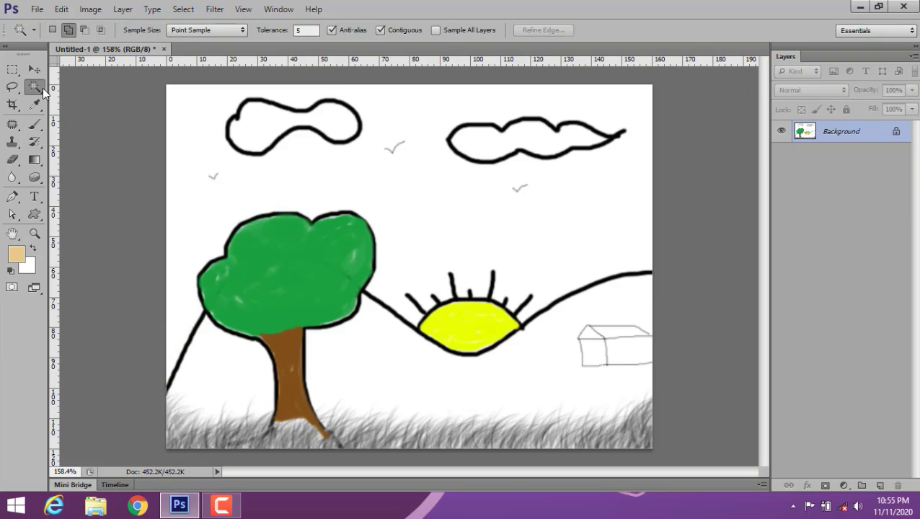
{"action": "left_click", "coordinate": [226, 372]}
{"action": "key", "text": "b"}
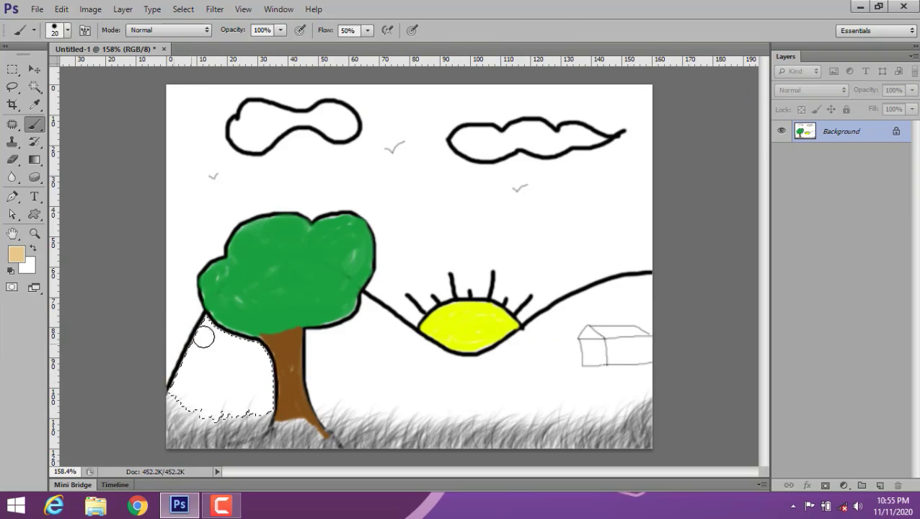
{"action": "mouse_move", "coordinate": [204, 337]}
{"action": "left_mouse_down"}
{"action": "mouse_move", "coordinate": [181, 366]}
{"action": "mouse_move", "coordinate": [191, 411]}
{"action": "mouse_move", "coordinate": [261, 405]}
{"action": "mouse_move", "coordinate": [277, 365]}
{"action": "mouse_move", "coordinate": [222, 317]}
{"action": "mouse_move", "coordinate": [238, 339]}
{"action": "mouse_move", "coordinate": [185, 384]}
{"action": "mouse_move", "coordinate": [281, 348]}
{"action": "mouse_move", "coordinate": [258, 399]}
{"action": "mouse_move", "coordinate": [222, 310]}
{"action": "mouse_move", "coordinate": [252, 418]}
{"action": "left_mouse_up"}
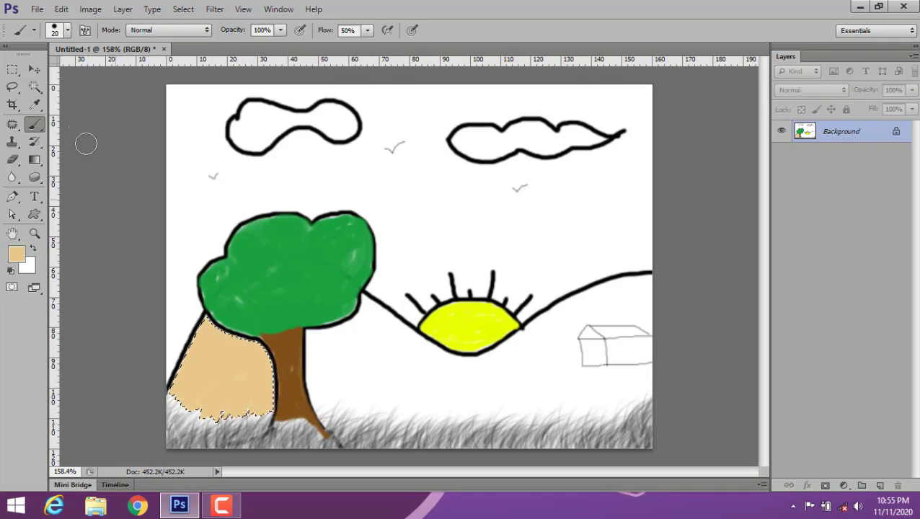
- Select the right-hand hill area with the Magic Wand and paint it light tan
{"action": "key", "text": "w"}
{"action": "left_click", "coordinate": [361, 355]}
{"action": "key", "text": "ctrl+d"}
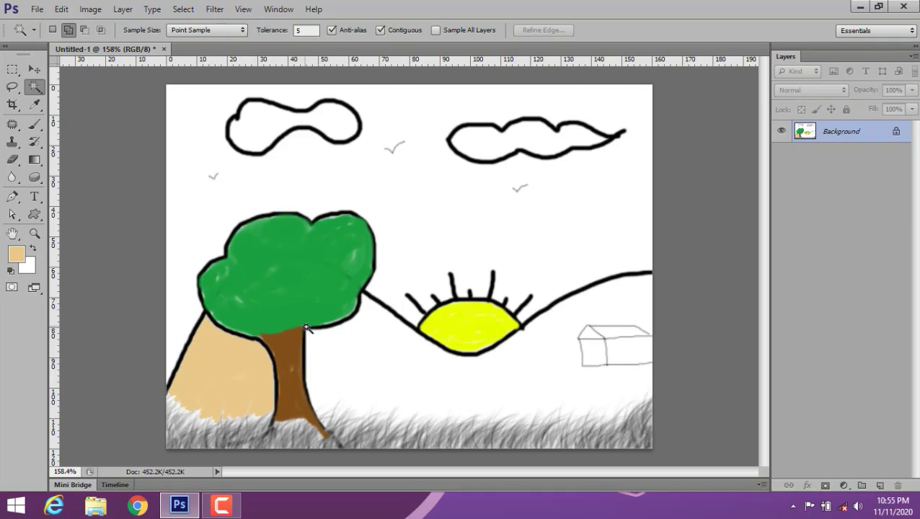
{"action": "left_click", "coordinate": [345, 353]}
{"action": "key", "text": "b"}
{"action": "mouse_move", "coordinate": [366, 325]}
{"action": "left_mouse_down"}
{"action": "mouse_move", "coordinate": [339, 354]}
{"action": "mouse_move", "coordinate": [366, 309]}
{"action": "mouse_move", "coordinate": [310, 397]}
{"action": "mouse_move", "coordinate": [339, 404]}
{"action": "mouse_move", "coordinate": [377, 312]}
{"action": "mouse_move", "coordinate": [431, 345]}
{"action": "mouse_move", "coordinate": [513, 339]}
{"action": "mouse_move", "coordinate": [639, 277]}
{"action": "mouse_move", "coordinate": [642, 321]}
{"action": "mouse_move", "coordinate": [382, 345]}
{"action": "mouse_move", "coordinate": [365, 363]}
{"action": "mouse_move", "coordinate": [361, 393]}
{"action": "mouse_move", "coordinate": [462, 375]}
{"action": "mouse_move", "coordinate": [462, 413]}
{"action": "mouse_move", "coordinate": [639, 404]}
{"action": "mouse_move", "coordinate": [486, 409]}
{"action": "mouse_move", "coordinate": [548, 347]}
{"action": "mouse_move", "coordinate": [621, 332]}
{"action": "mouse_move", "coordinate": [541, 389]}
{"action": "mouse_move", "coordinate": [652, 401]}
{"action": "mouse_move", "coordinate": [516, 383]}
{"action": "mouse_move", "coordinate": [629, 388]}
{"action": "left_mouse_up"}
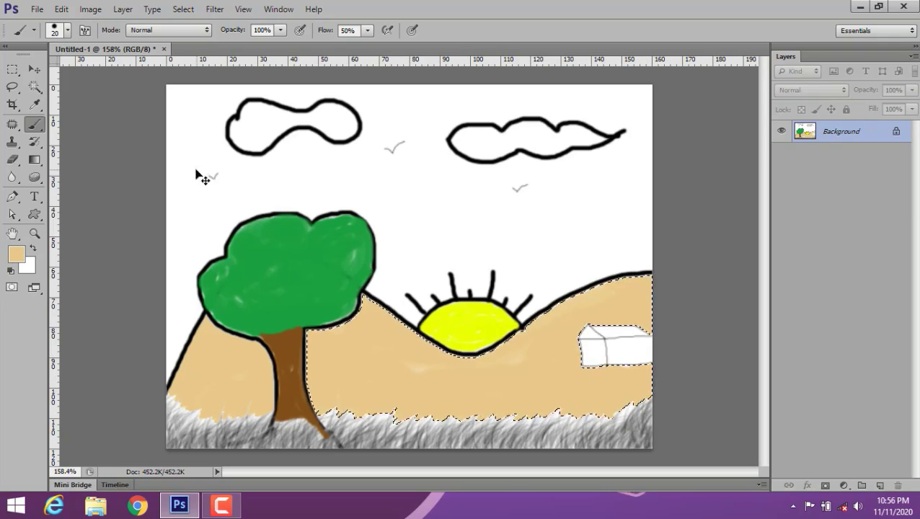
{"action": "key", "text": "ctrl+d"}
{"action": "left_click", "coordinate": [16, 254]}
- Pick a red foreground colour, select the roof with the Magic Wand, and paint it red
{"action": "left_click_drag", "start_coordinate": [570, 294], "coordinate": [570, 138]}
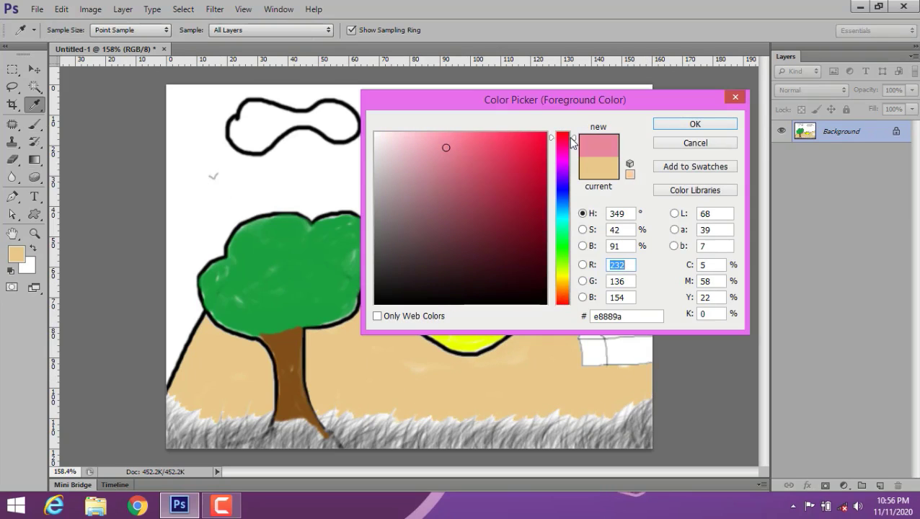
{"action": "left_click", "coordinate": [498, 189]}
{"action": "key", "text": "Return"}
{"action": "key", "text": "w"}
{"action": "scroll", "coordinate": [685, 378], "scroll_direction": "up", "scroll_amount": 5}
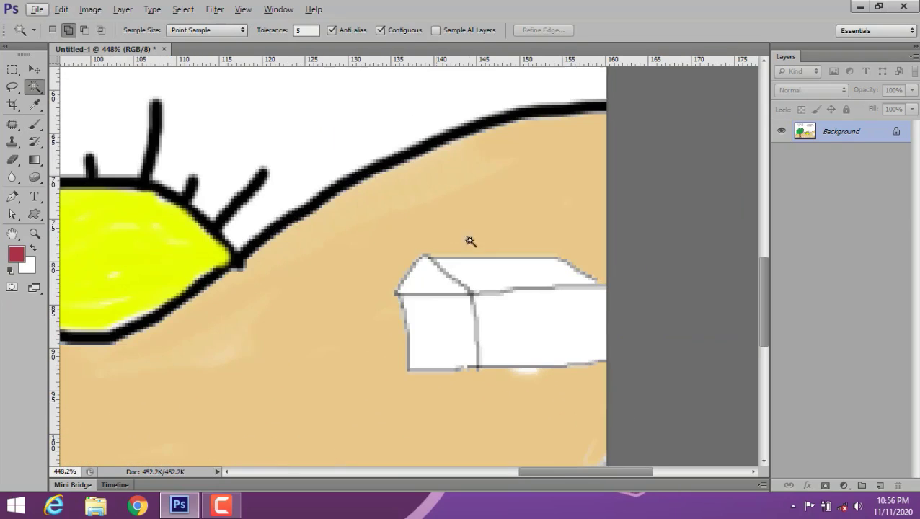
{"action": "key", "text": "b"}
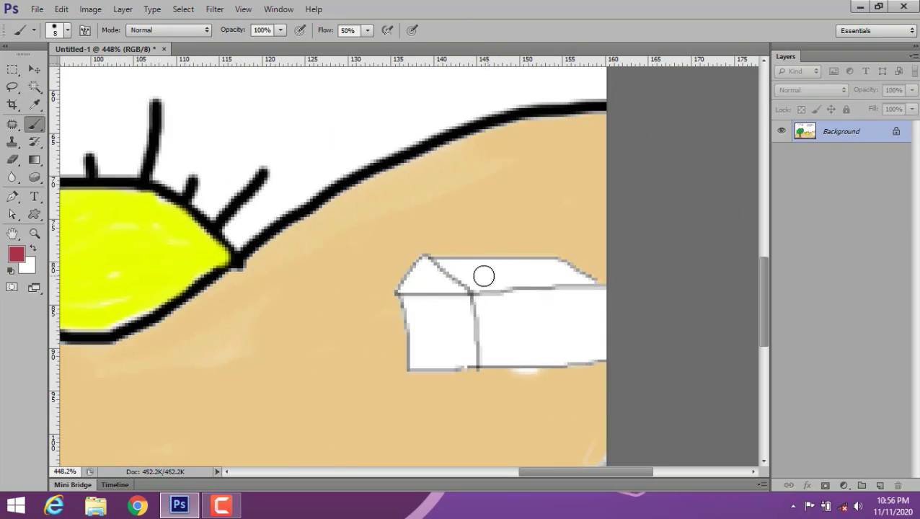
{"action": "left_click", "coordinate": [35, 86]}
{"action": "left_click", "coordinate": [424, 283]}
{"action": "key", "text": "b"}
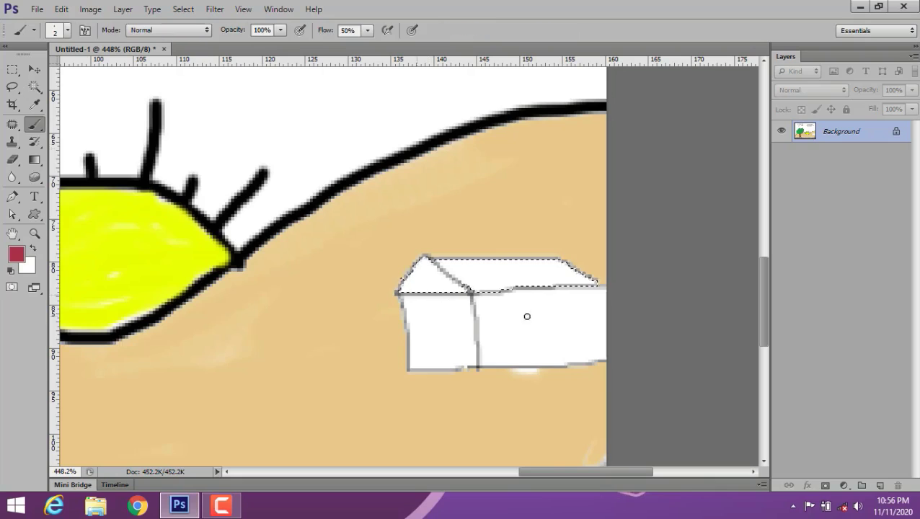
{"action": "mouse_move", "coordinate": [448, 261]}
{"action": "left_mouse_down"}
{"action": "mouse_move", "coordinate": [523, 279]}
{"action": "mouse_move", "coordinate": [415, 282]}
{"action": "mouse_move", "coordinate": [589, 275]}
{"action": "mouse_move", "coordinate": [561, 263]}
{"action": "left_mouse_up"}
- Select the right-hand roof section and paint it darker red (8b1d32)
{"action": "key", "text": "w"}
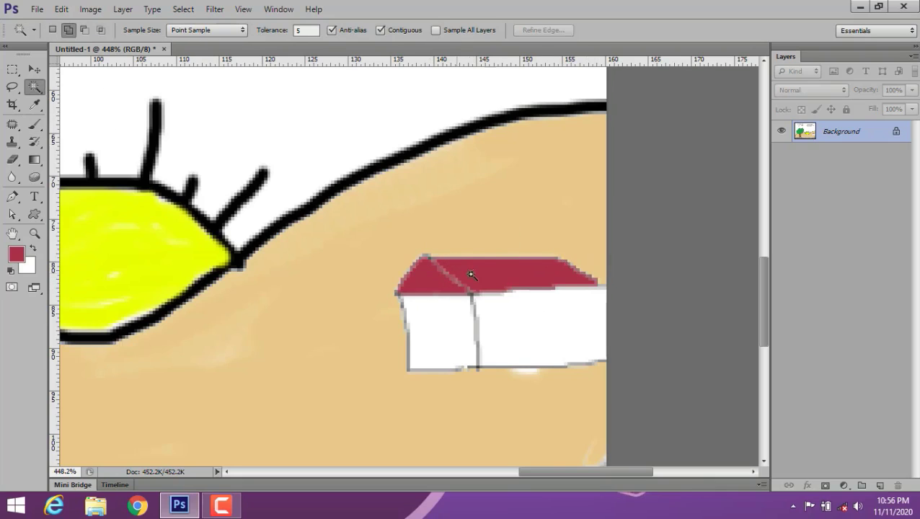
{"action": "left_click", "coordinate": [16, 254]}
{"action": "left_click", "coordinate": [510, 210]}
{"action": "left_click", "coordinate": [696, 124]}
{"action": "key", "text": "b"}
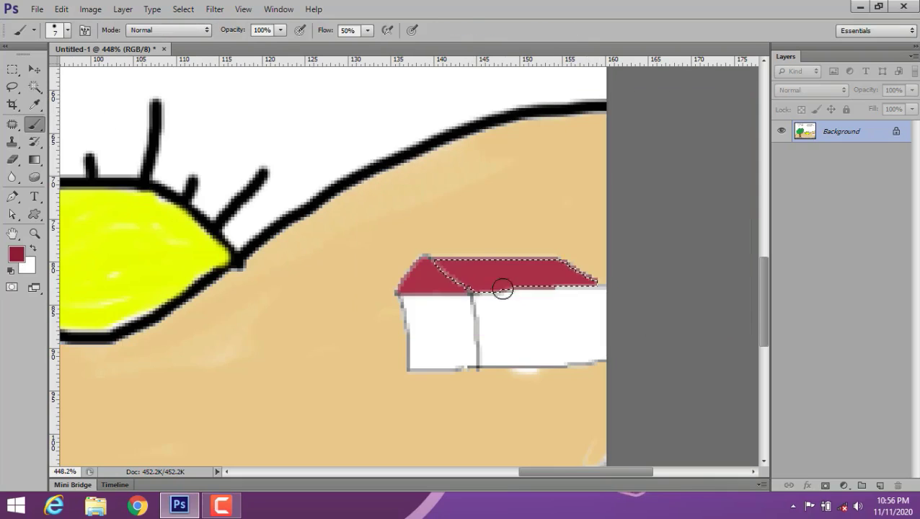
{"action": "left_click_drag", "start_coordinate": [499, 288], "coordinate": [575, 255]}
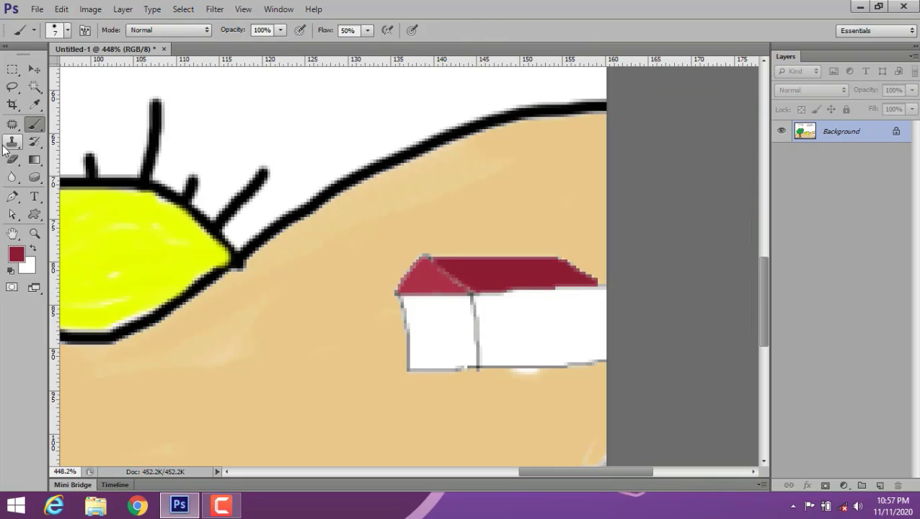
- Select the house's right-hand wall with the Magic Wand and set the foreground colour to muted khaki tan
{"action": "left_click", "coordinate": [35, 87]}
{"action": "left_click", "coordinate": [518, 345]}
{"action": "left_click", "coordinate": [35, 124]}
{"action": "left_click", "coordinate": [16, 254]}
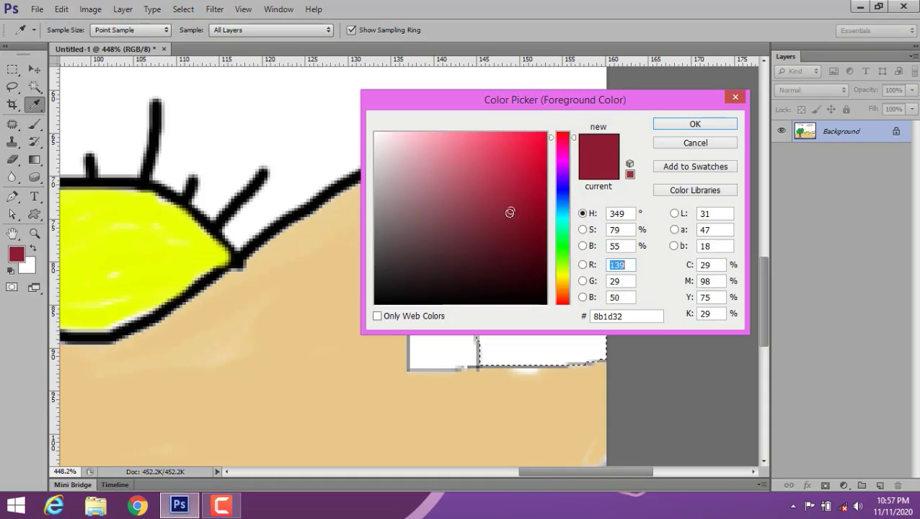
{"action": "left_click", "coordinate": [458, 187]}
{"action": "left_click", "coordinate": [563, 236]}
{"action": "left_click", "coordinate": [460, 200]}
{"action": "left_click_drag", "start_coordinate": [572, 221], "coordinate": [570, 279]}
{"action": "left_click", "coordinate": [476, 199]}
{"action": "left_click_drag", "start_coordinate": [555, 99], "coordinate": [762, 64]}
{"action": "mouse_move", "coordinate": [683, 165]}
{"action": "left_mouse_down"}
{"action": "mouse_move", "coordinate": [672, 140]}
{"action": "mouse_move", "coordinate": [627, 153]}
{"action": "left_mouse_up"}
{"action": "key", "text": "Return"}
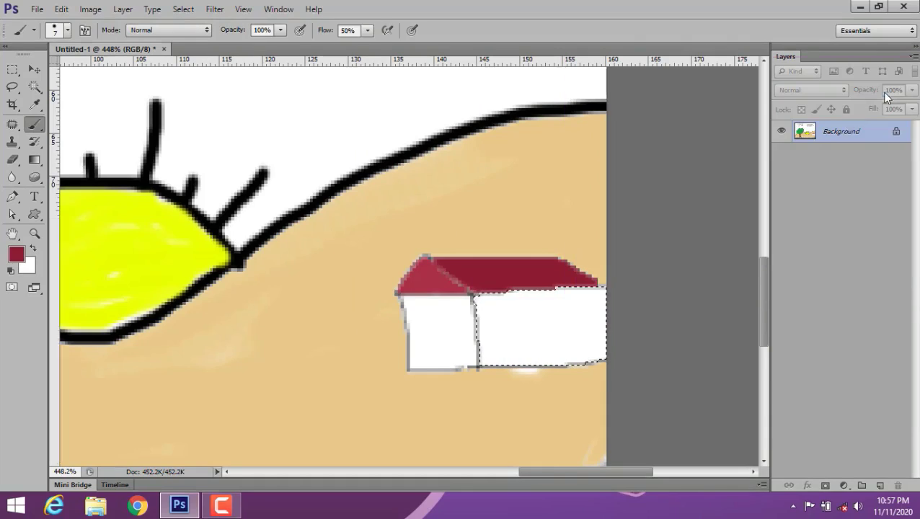
- Paint the selected right-hand wall khaki tan
{"action": "mouse_move", "coordinate": [491, 314]}
{"action": "left_mouse_down"}
{"action": "mouse_move", "coordinate": [517, 292]}
{"action": "mouse_move", "coordinate": [598, 342]}
{"action": "mouse_move", "coordinate": [569, 357]}
{"action": "mouse_move", "coordinate": [526, 349]}
{"action": "mouse_move", "coordinate": [538, 367]}
{"action": "mouse_move", "coordinate": [602, 275]}
{"action": "left_mouse_up"}
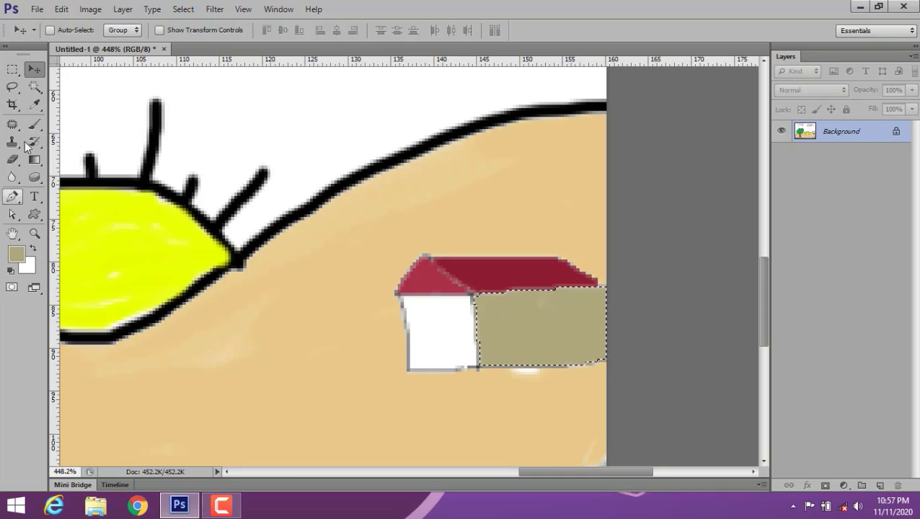
{"action": "left_click", "coordinate": [15, 254]}
{"action": "left_click", "coordinate": [873, 98]}
- Deselect the wall, add the dark arched door and two crossed windows, then view the whole drawing
{"action": "key", "text": "ctrl+d"}
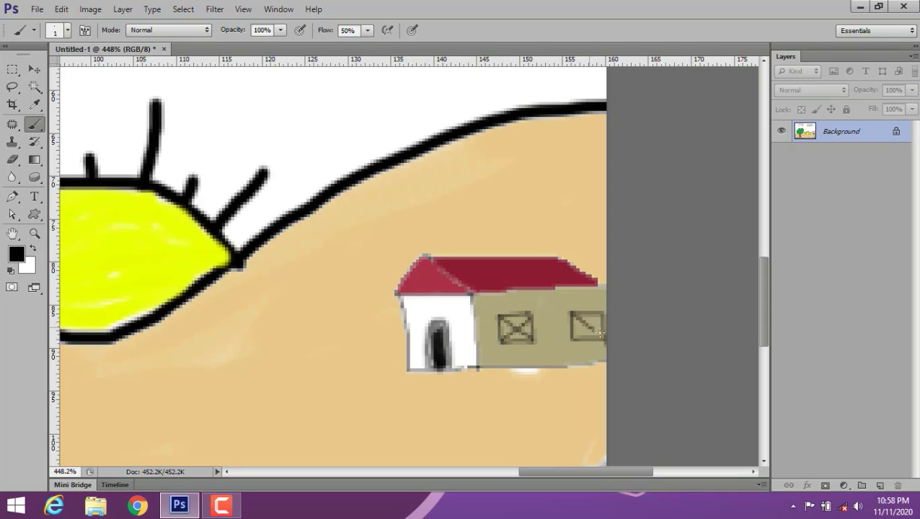
{"action": "left_click", "coordinate": [34, 68]}
{"action": "scroll", "coordinate": [415, 349], "scroll_direction": "down", "scroll_amount": 3}
- Erase the grey grass strip along the bottom of the picture
{"action": "scroll", "coordinate": [405, 267], "scroll_direction": "down", "scroll_amount": 3}
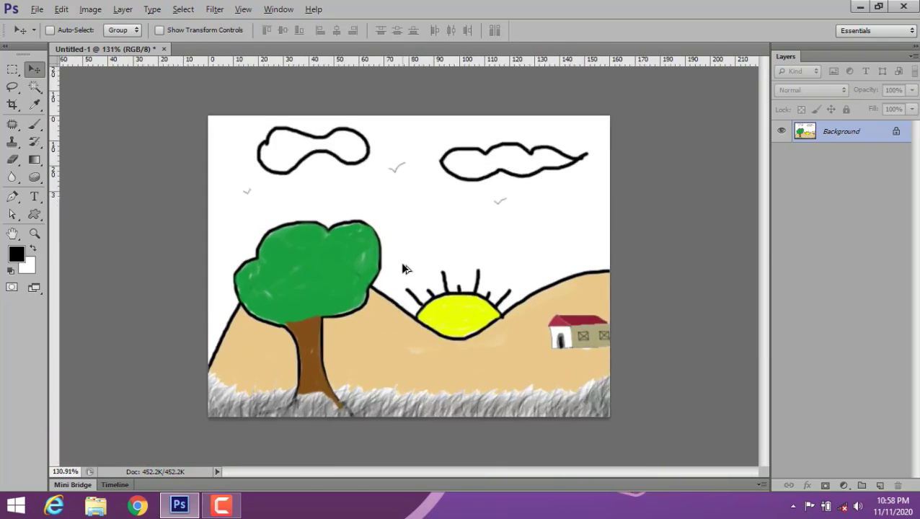
{"action": "left_click", "coordinate": [12, 159]}
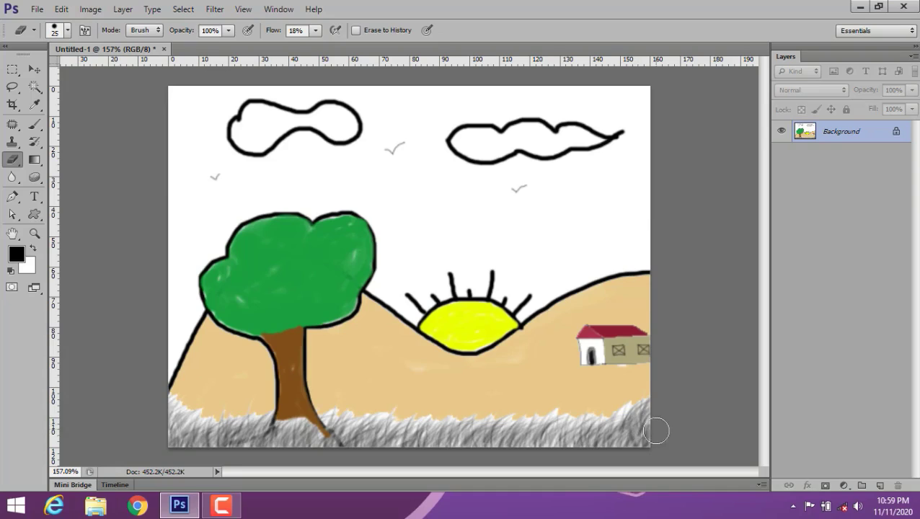
{"action": "mouse_move", "coordinate": [656, 432]}
{"action": "left_mouse_down"}
{"action": "mouse_move", "coordinate": [654, 420]}
{"action": "mouse_move", "coordinate": [627, 421]}
{"action": "mouse_move", "coordinate": [536, 447]}
{"action": "mouse_move", "coordinate": [173, 422]}
{"action": "mouse_move", "coordinate": [289, 436]}
{"action": "mouse_move", "coordinate": [573, 417]}
{"action": "mouse_move", "coordinate": [564, 442]}
{"action": "left_mouse_up"}
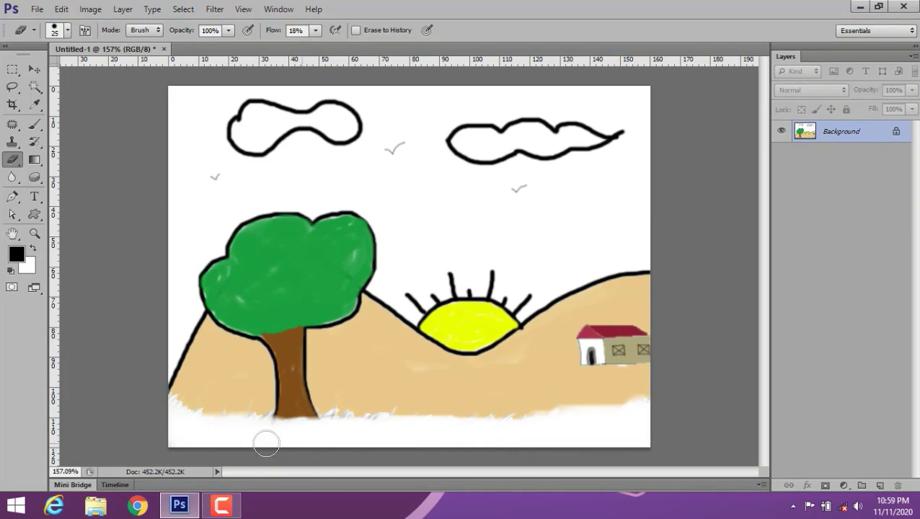
- Sample the hill's tan and paint the bottom strip with a size-30 brush
{"action": "left_click", "coordinate": [34, 123]}
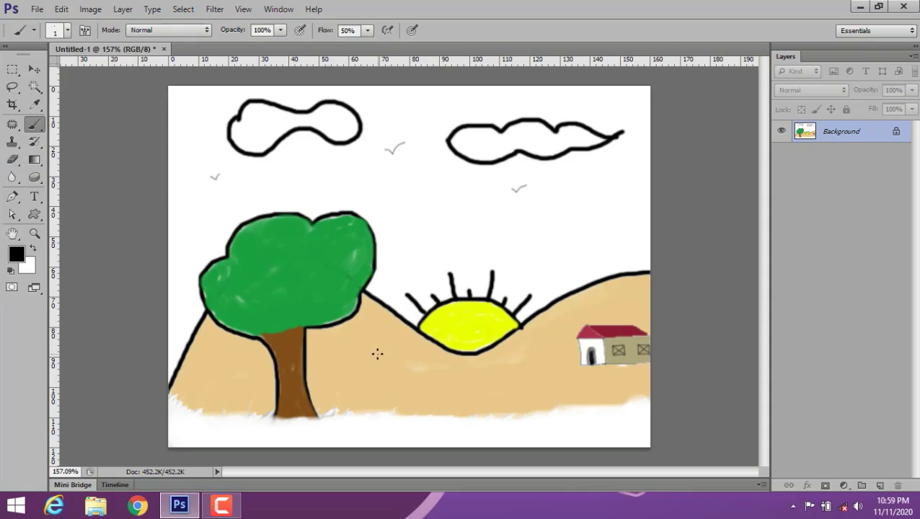
{"action": "left_click", "coordinate": [378, 354], "text": "alt"}
{"action": "key", "text": "bracketright"}
{"action": "key", "text": "bracketright"}
{"action": "key", "text": "bracketright"}
{"action": "mouse_move", "coordinate": [620, 415]}
{"action": "left_mouse_down"}
{"action": "mouse_move", "coordinate": [582, 429]}
{"action": "mouse_move", "coordinate": [199, 432]}
{"action": "mouse_move", "coordinate": [459, 451]}
{"action": "mouse_move", "coordinate": [352, 464]}
{"action": "left_mouse_up"}
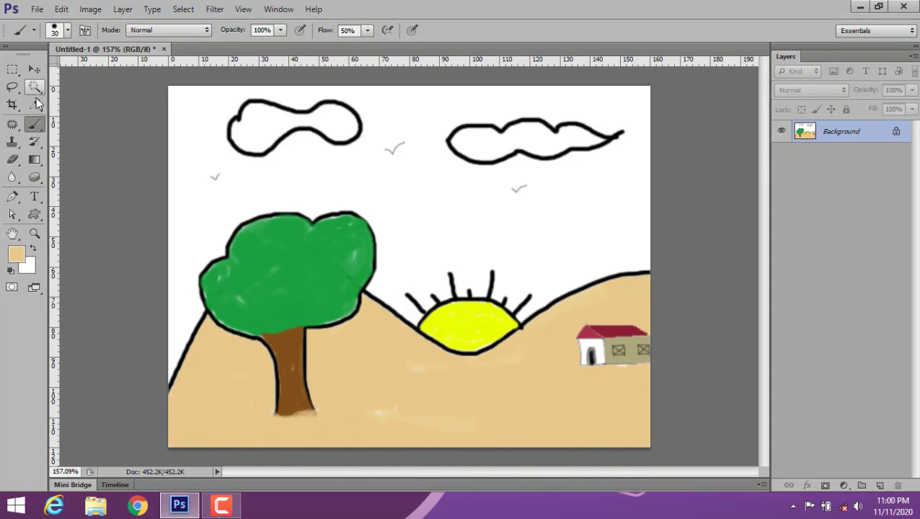
- Paint a soft black shadow left of the trunk base with a size-25 brush at 3% flow
{"action": "left_click", "coordinate": [367, 31]}
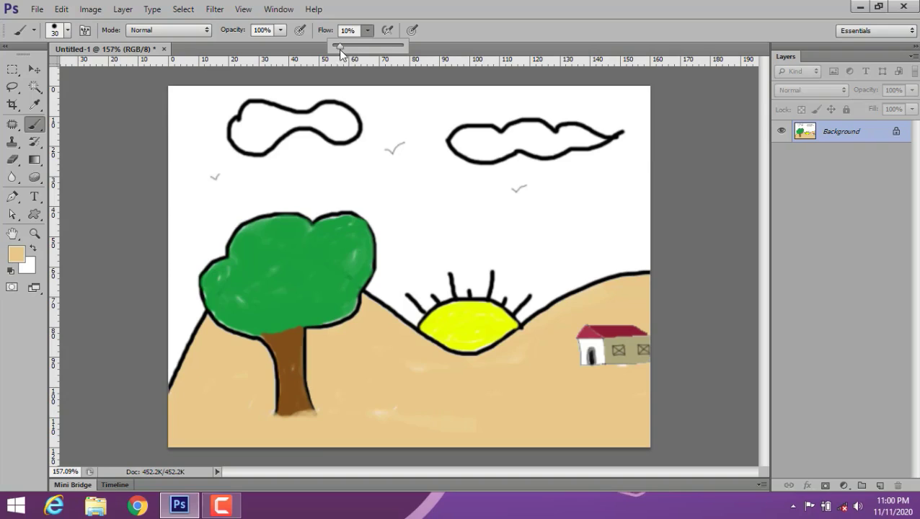
{"action": "left_click", "coordinate": [11, 271]}
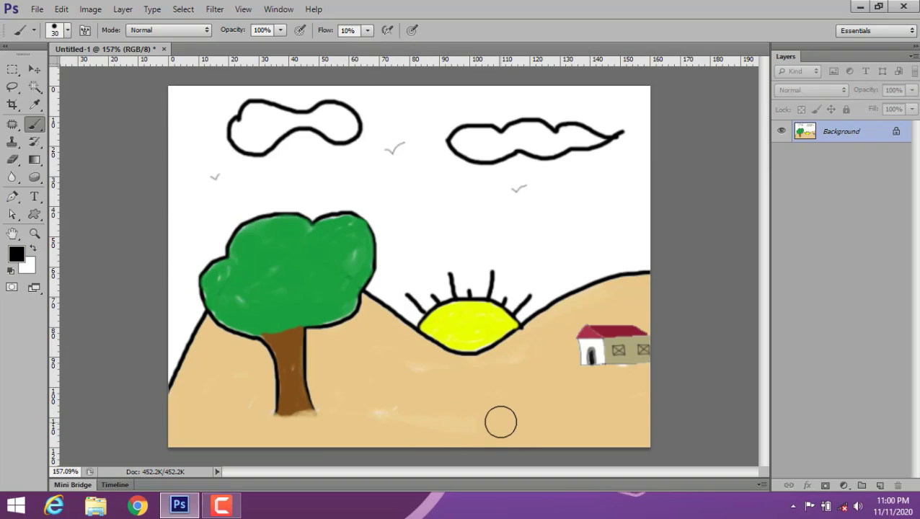
{"action": "key", "text": "bracketleft"}
{"action": "key", "text": "bracketleft"}
{"action": "key", "text": "bracketleft"}
{"action": "left_click", "coordinate": [68, 30]}
{"action": "left_click", "coordinate": [367, 30]}
{"action": "left_click_drag", "start_coordinate": [367, 30], "coordinate": [361, 46]}
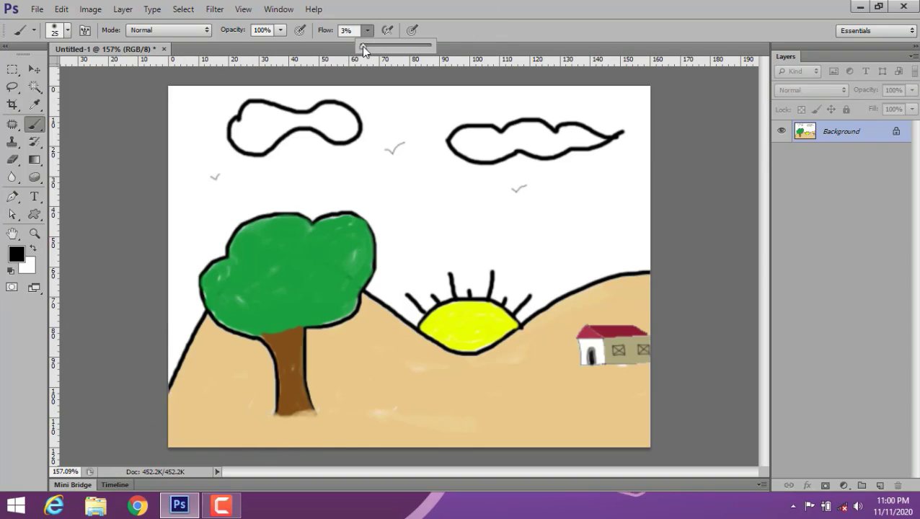
{"action": "mouse_move", "coordinate": [302, 427]}
{"action": "left_mouse_down"}
{"action": "mouse_move", "coordinate": [274, 417]}
{"action": "mouse_move", "coordinate": [183, 444]}
{"action": "mouse_move", "coordinate": [282, 429]}
{"action": "mouse_move", "coordinate": [226, 448]}
{"action": "mouse_move", "coordinate": [180, 438]}
{"action": "mouse_move", "coordinate": [232, 453]}
{"action": "left_mouse_up"}
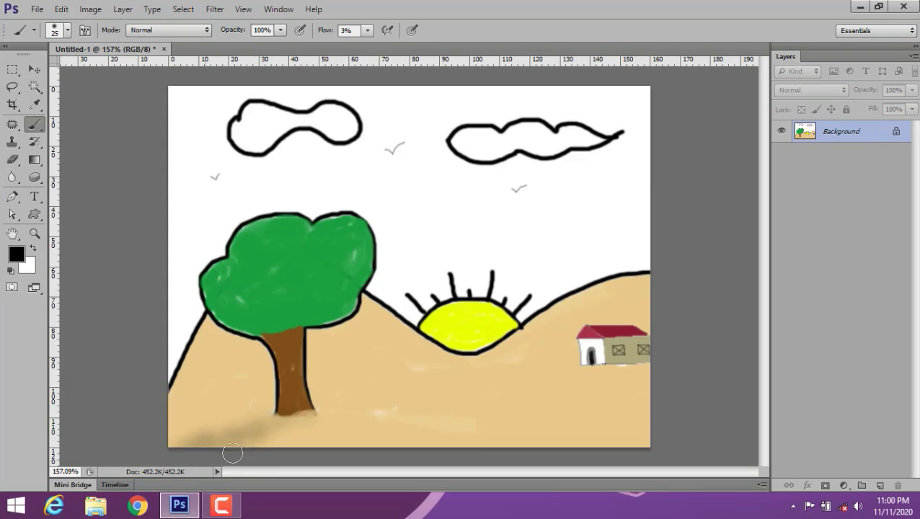
{"action": "mouse_move", "coordinate": [290, 437]}
{"action": "left_mouse_down"}
{"action": "mouse_move", "coordinate": [234, 427]}
{"action": "mouse_move", "coordinate": [202, 443]}
{"action": "mouse_move", "coordinate": [257, 446]}
{"action": "mouse_move", "coordinate": [206, 439]}
{"action": "left_mouse_up"}
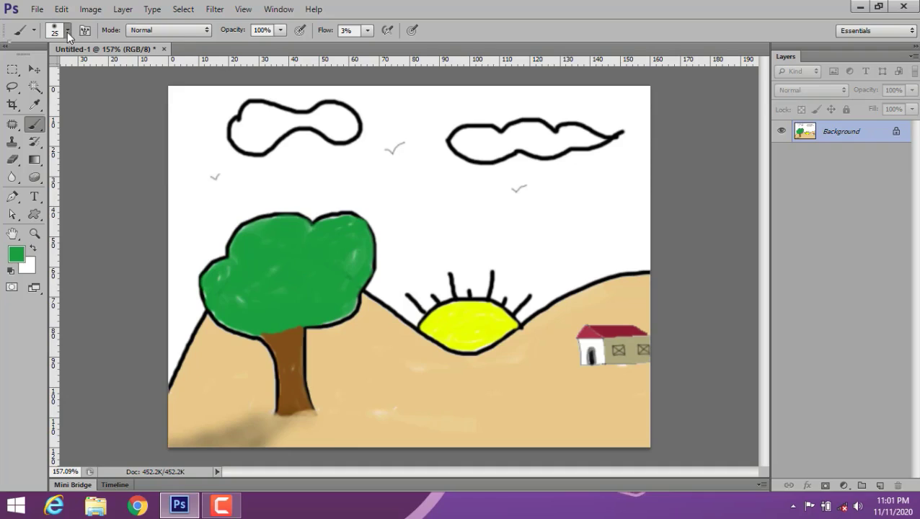
- Choose a curved grass-blade brush tip and try green grass strokes, then undo them
{"action": "left_click", "coordinate": [67, 32]}
{"action": "left_click", "coordinate": [114, 328]}
{"action": "left_click", "coordinate": [671, 431]}
{"action": "left_click", "coordinate": [368, 30]}
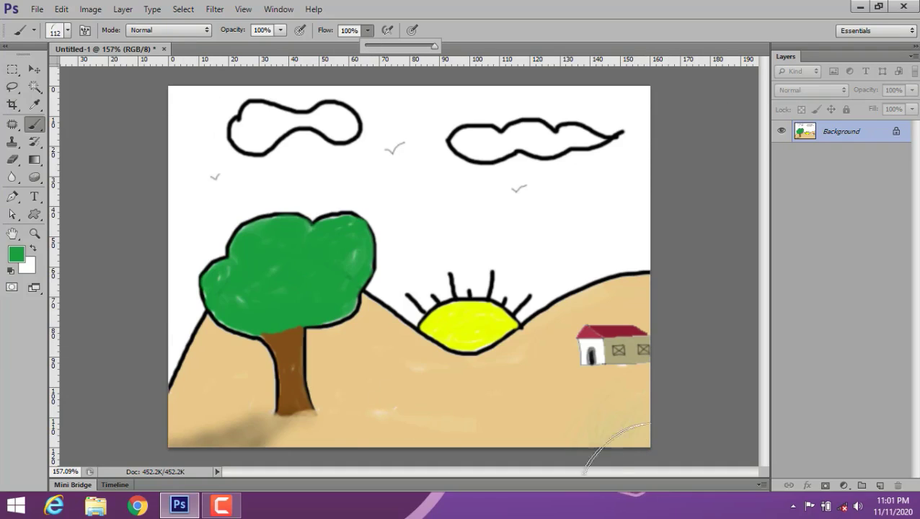
{"action": "mouse_move", "coordinate": [657, 433]}
{"action": "left_mouse_down"}
{"action": "mouse_move", "coordinate": [548, 451]}
{"action": "mouse_move", "coordinate": [324, 447]}
{"action": "mouse_move", "coordinate": [166, 462]}
{"action": "left_mouse_up"}
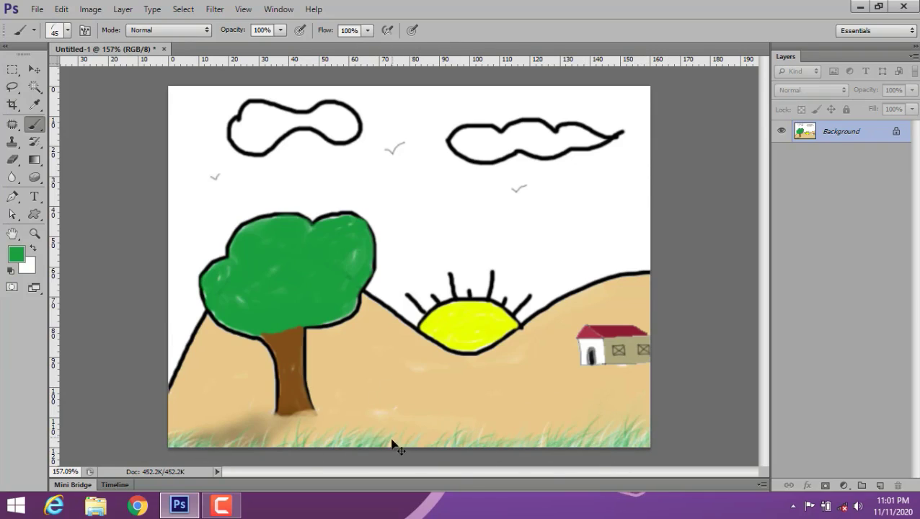
{"action": "key", "text": "ctrl+alt+z"}
{"action": "key", "text": "ctrl+alt+z"}
{"action": "key", "text": "ctrl+alt+z"}
- Set a dark green background and lighter green foreground, then paint grass across the bottom
{"action": "left_click", "coordinate": [26, 265]}
{"action": "left_click", "coordinate": [709, 209]}
{"action": "left_click_drag", "start_coordinate": [709, 210], "coordinate": [675, 186]}
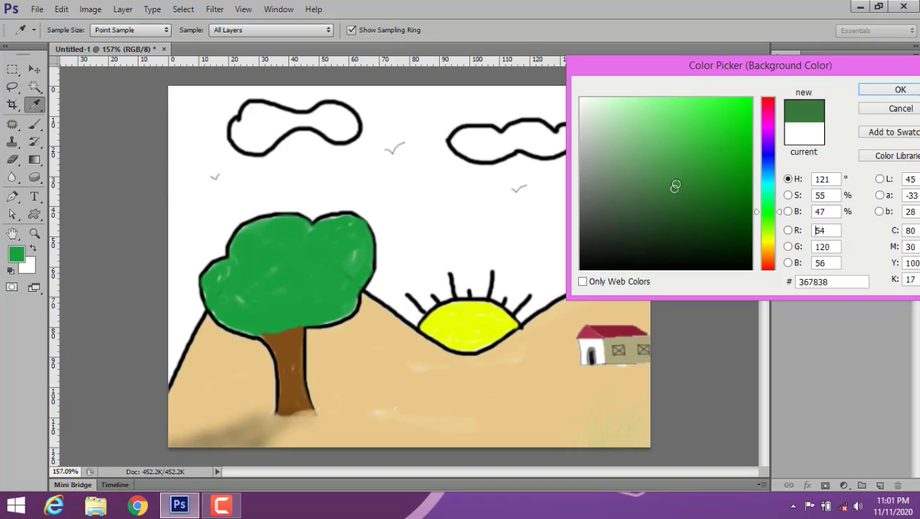
{"action": "left_click", "coordinate": [901, 89]}
{"action": "left_click", "coordinate": [16, 254]}
{"action": "left_click", "coordinate": [684, 151]}
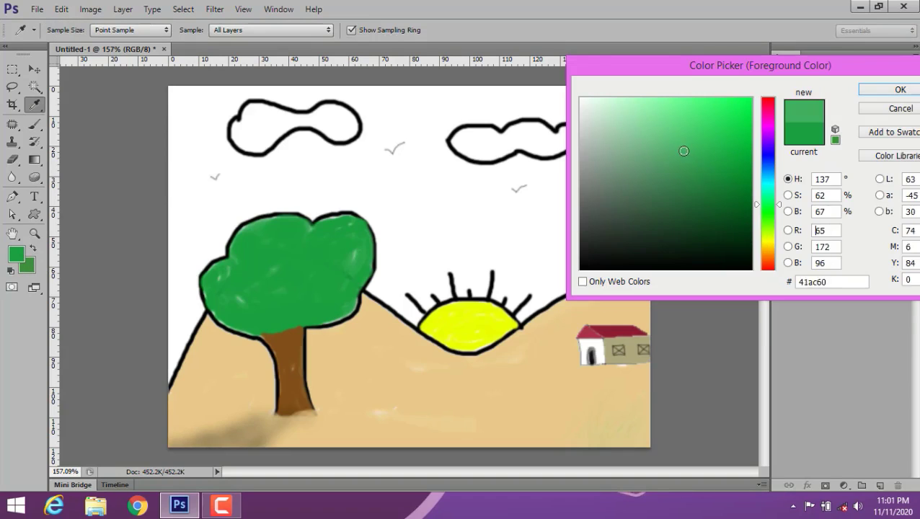
{"action": "left_click", "coordinate": [709, 136]}
{"action": "key", "text": "b"}
{"action": "left_click", "coordinate": [901, 89]}
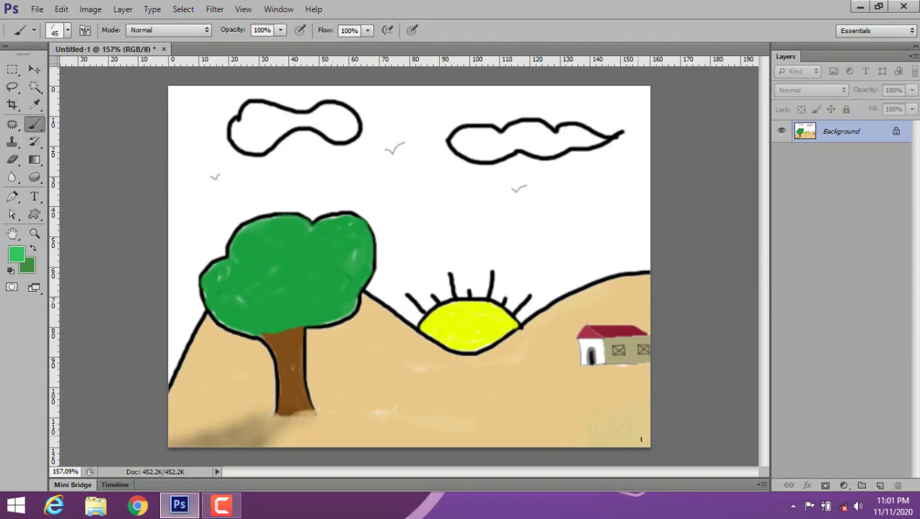
{"action": "mouse_move", "coordinate": [642, 439]}
{"action": "left_mouse_down"}
{"action": "mouse_move", "coordinate": [493, 433]}
{"action": "mouse_move", "coordinate": [183, 457]}
{"action": "mouse_move", "coordinate": [173, 440]}
{"action": "mouse_move", "coordinate": [678, 446]}
{"action": "left_mouse_up"}
- Set a brighter green foreground, then swap to darker green and add darker grass strokes
{"action": "left_click", "coordinate": [16, 254]}
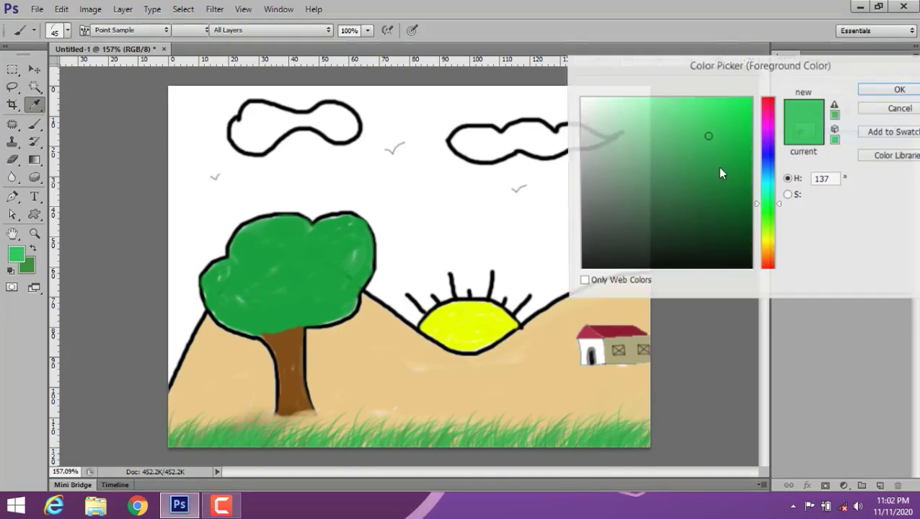
{"action": "left_click", "coordinate": [682, 133]}
{"action": "left_click", "coordinate": [702, 117]}
{"action": "key", "text": "Return"}
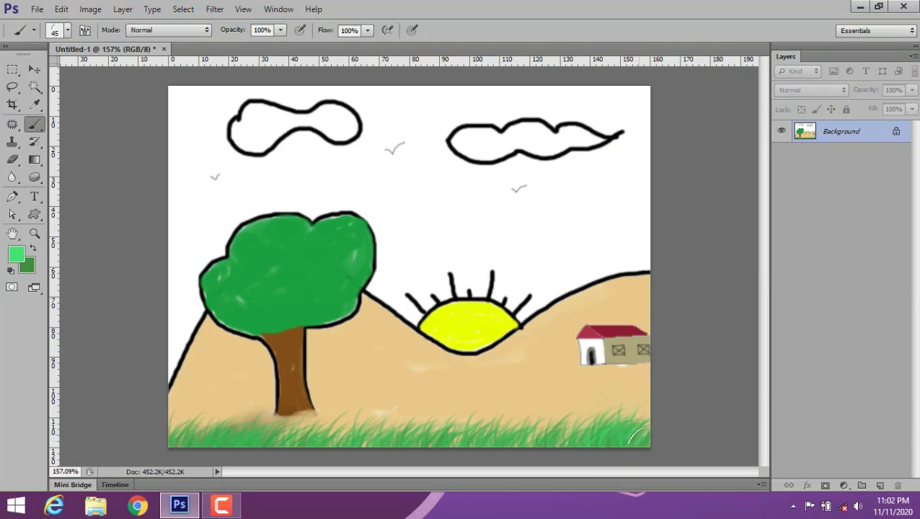
{"action": "key", "text": "x"}
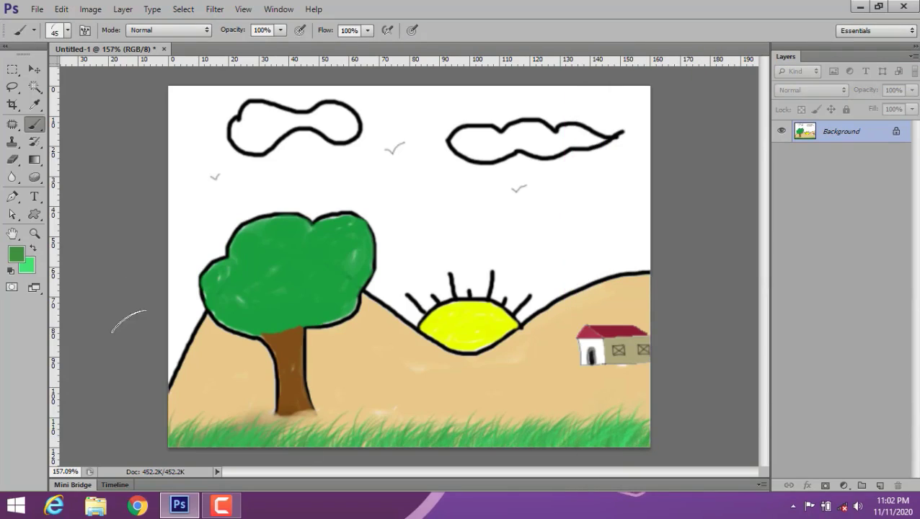
{"action": "mouse_move", "coordinate": [570, 443]}
{"action": "left_mouse_down"}
{"action": "mouse_move", "coordinate": [144, 433]}
{"action": "mouse_move", "coordinate": [635, 449]}
{"action": "left_mouse_up"}
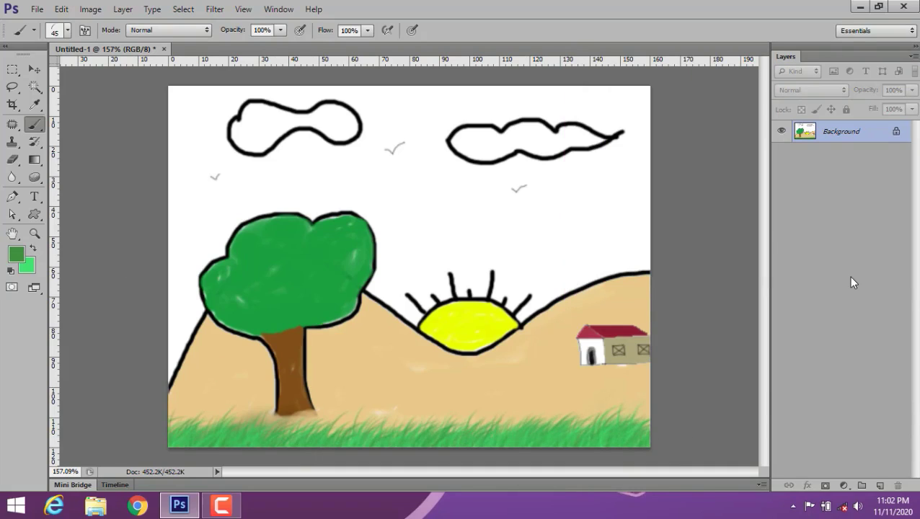
{"action": "left_click", "coordinate": [34, 68]}
{"action": "left_click", "coordinate": [34, 86]}
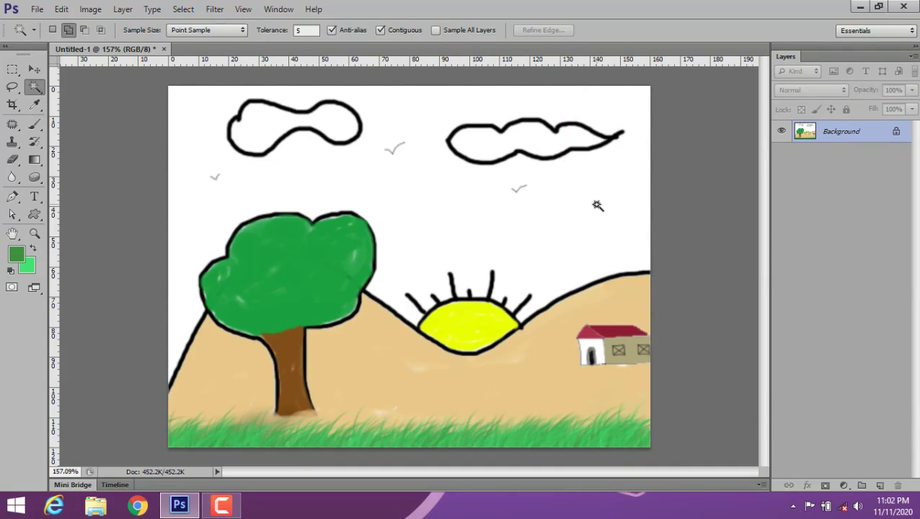
- Select the white sky area and set the foreground colour to a pale sky blue
{"action": "left_click", "coordinate": [597, 205]}
{"action": "left_click", "coordinate": [16, 254]}
{"action": "left_click", "coordinate": [769, 181]}
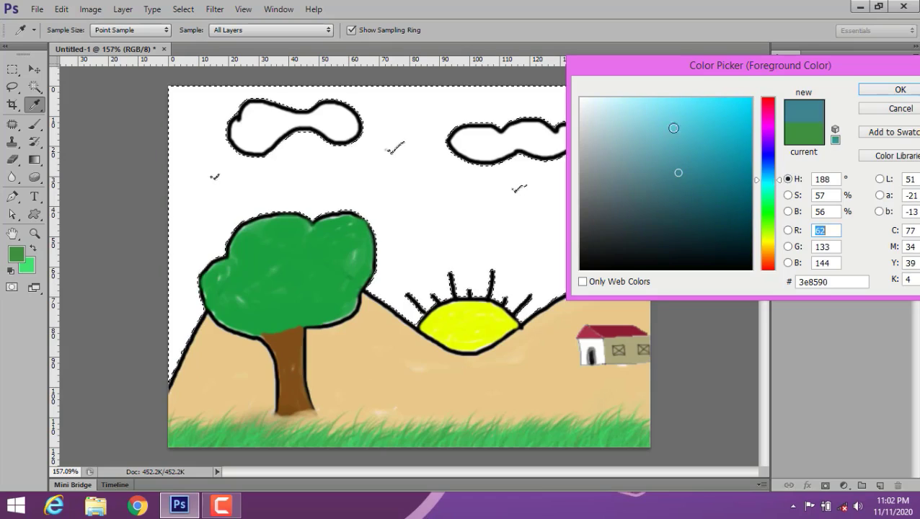
{"action": "mouse_move", "coordinate": [672, 96]}
{"action": "left_mouse_down"}
{"action": "mouse_move", "coordinate": [668, 127]}
{"action": "mouse_move", "coordinate": [672, 113]}
{"action": "mouse_move", "coordinate": [678, 119]}
{"action": "mouse_move", "coordinate": [663, 124]}
{"action": "left_mouse_up"}
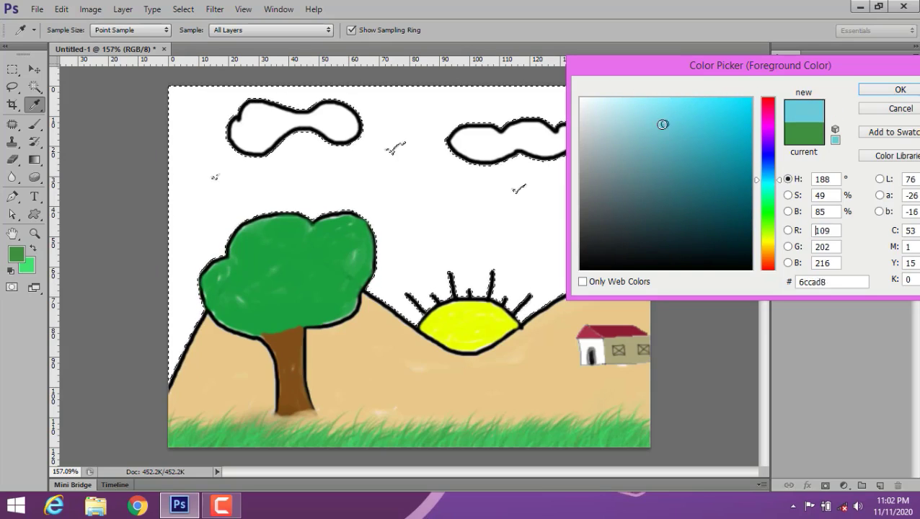
{"action": "left_click", "coordinate": [901, 90]}
- Paint soft light blue across the sky with a 125 px low-flow brush, then deselect
{"action": "left_click", "coordinate": [33, 123]}
{"action": "left_click", "coordinate": [58, 30]}
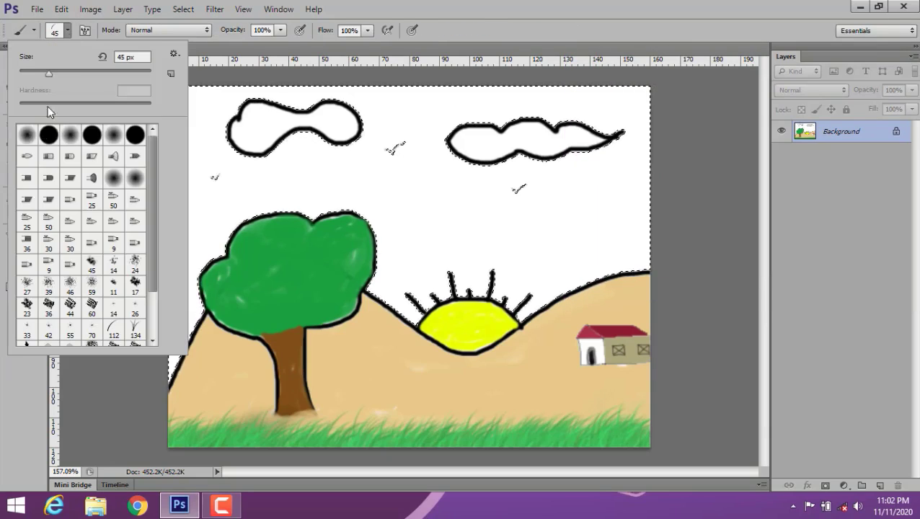
{"action": "key", "text": "Return"}
{"action": "left_click_drag", "start_coordinate": [154, 92], "coordinate": [622, 90]}
{"action": "key", "text": "ctrl+z"}
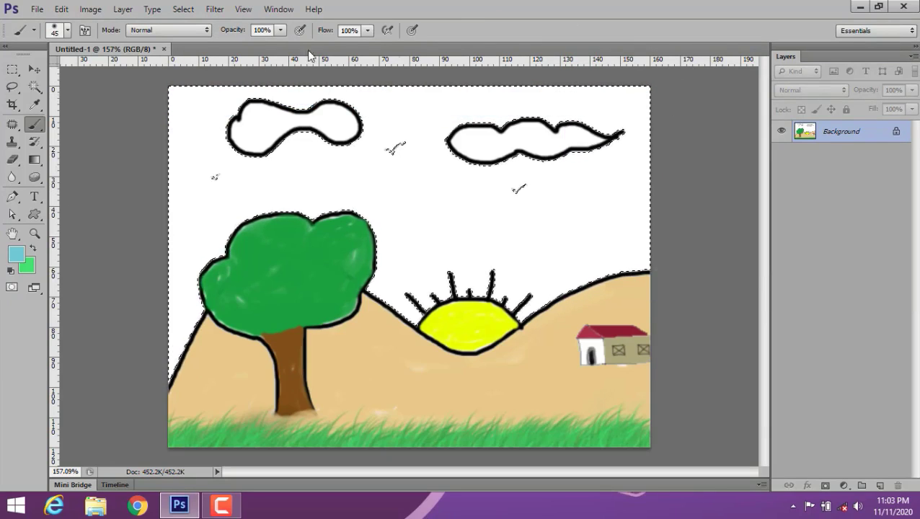
{"action": "mouse_move", "coordinate": [367, 30]}
{"action": "left_mouse_down"}
{"action": "mouse_move", "coordinate": [342, 53]}
{"action": "mouse_move", "coordinate": [319, 57]}
{"action": "left_mouse_up"}
{"action": "key", "text": "bracketright"}
{"action": "key", "text": "bracketright"}
{"action": "key", "text": "bracketright"}
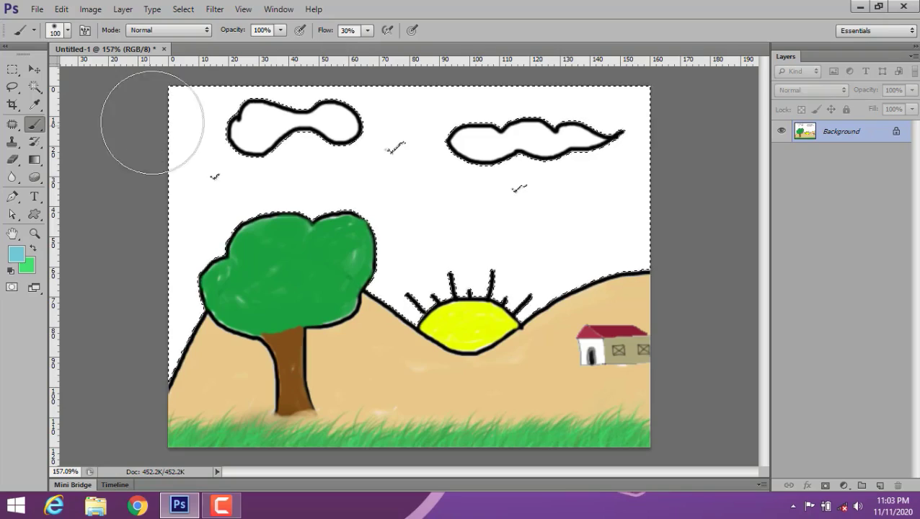
{"action": "mouse_move", "coordinate": [154, 116]}
{"action": "left_mouse_down"}
{"action": "mouse_move", "coordinate": [572, 92]}
{"action": "mouse_move", "coordinate": [291, 151]}
{"action": "mouse_move", "coordinate": [740, 164]}
{"action": "mouse_move", "coordinate": [163, 144]}
{"action": "left_mouse_up"}
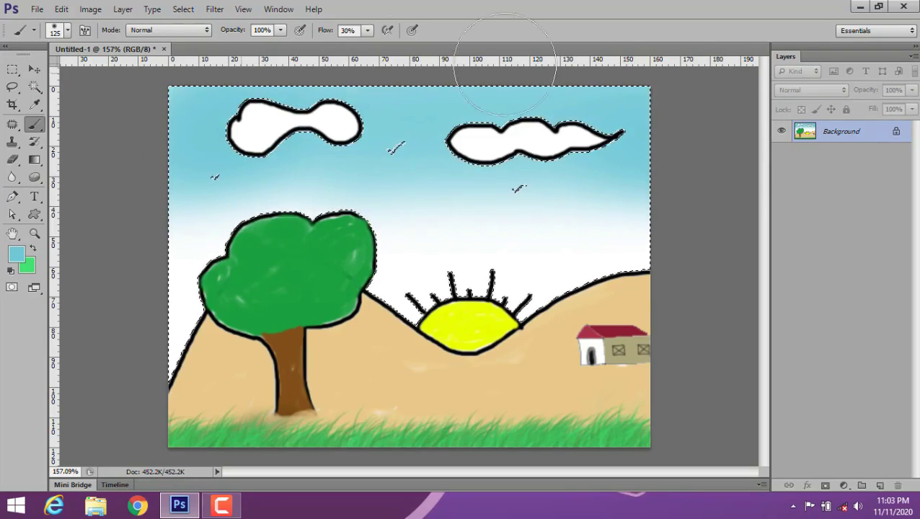
{"action": "left_click_drag", "start_coordinate": [709, 143], "coordinate": [260, 148]}
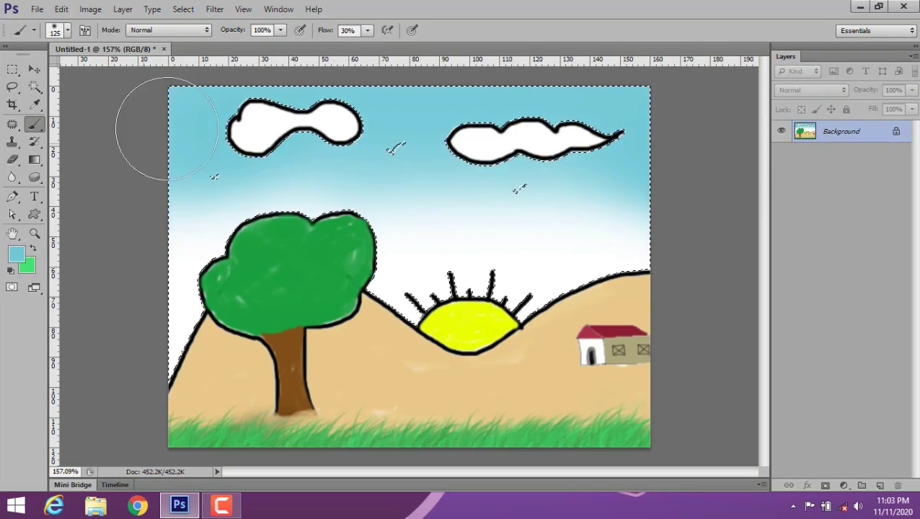
{"action": "key", "text": "ctrl+d"}
- Touch up with the eraser, then sample the sky blue with the eyedropper as the painting colour
{"action": "left_click", "coordinate": [34, 70]}
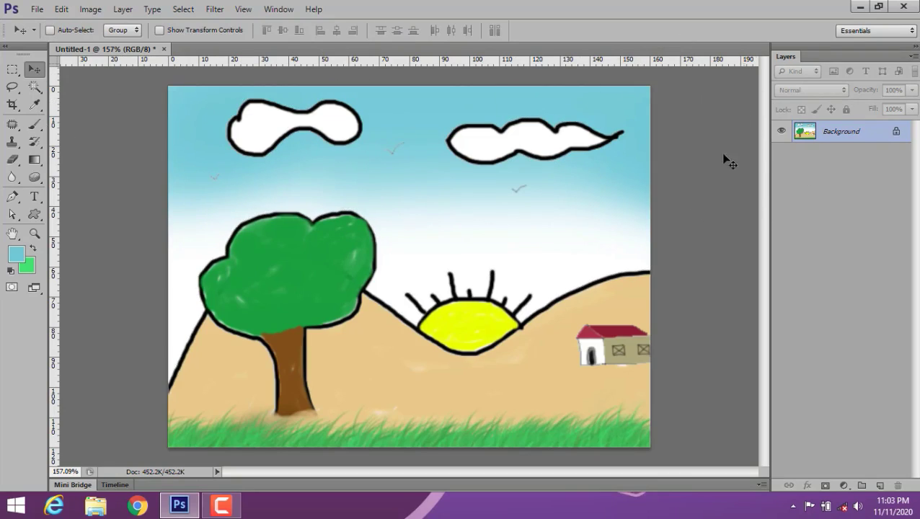
{"action": "left_click", "coordinate": [12, 159]}
{"action": "key", "text": "d"}
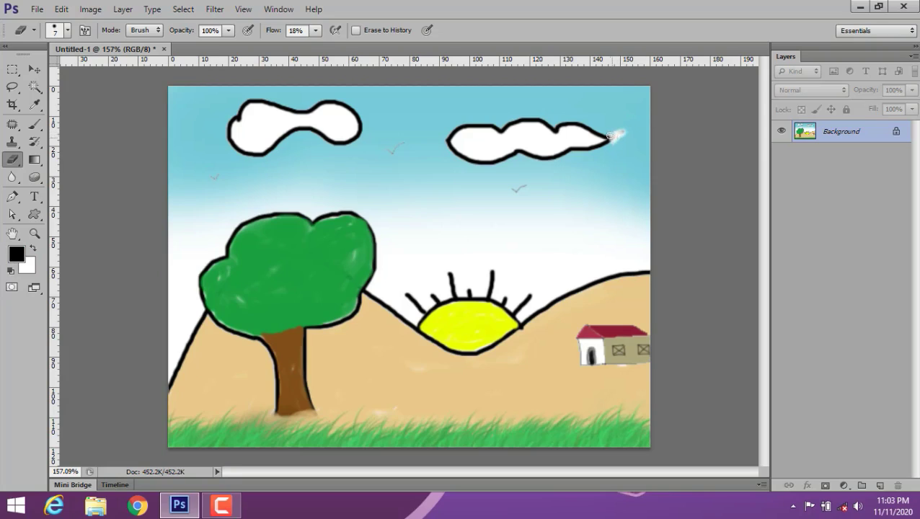
{"action": "left_click", "coordinate": [34, 122]}
{"action": "left_click", "coordinate": [34, 104]}
{"action": "left_click", "coordinate": [539, 111], "text": "alt"}
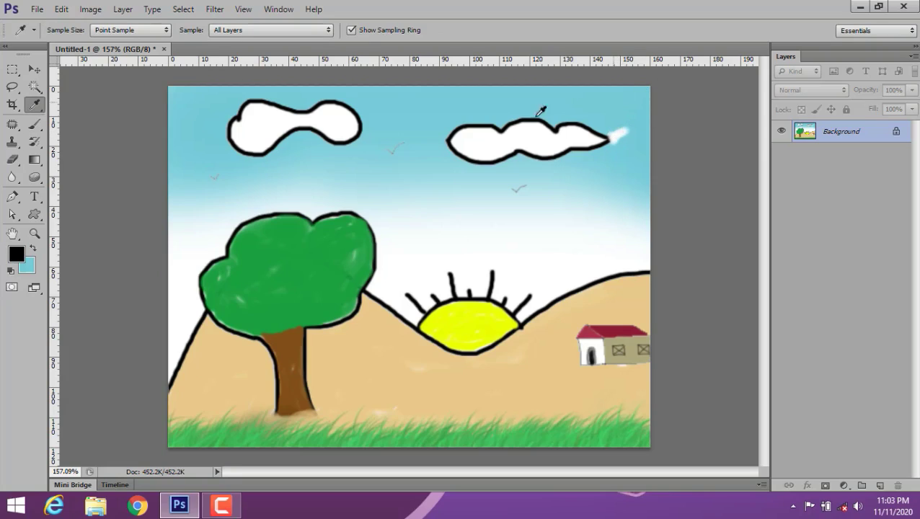
{"action": "left_click", "coordinate": [33, 124]}
{"action": "key", "text": "x"}
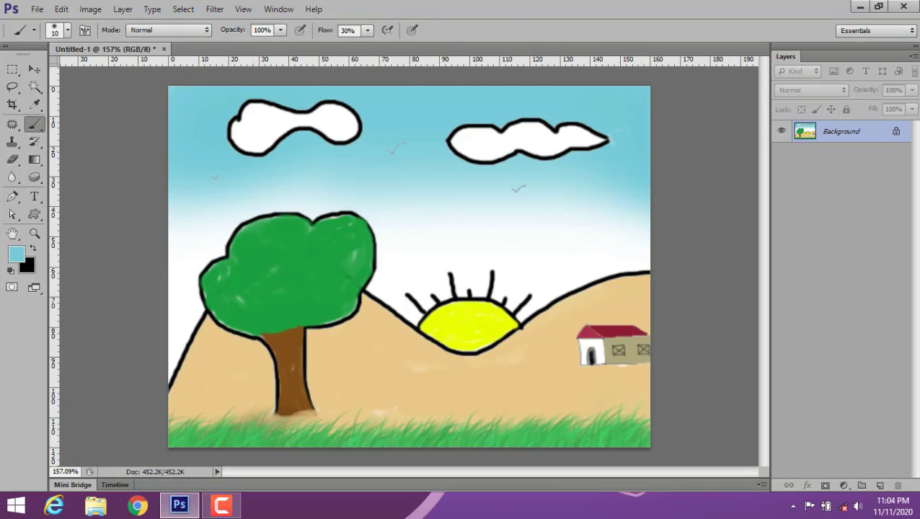
{"action": "key", "text": "v"}
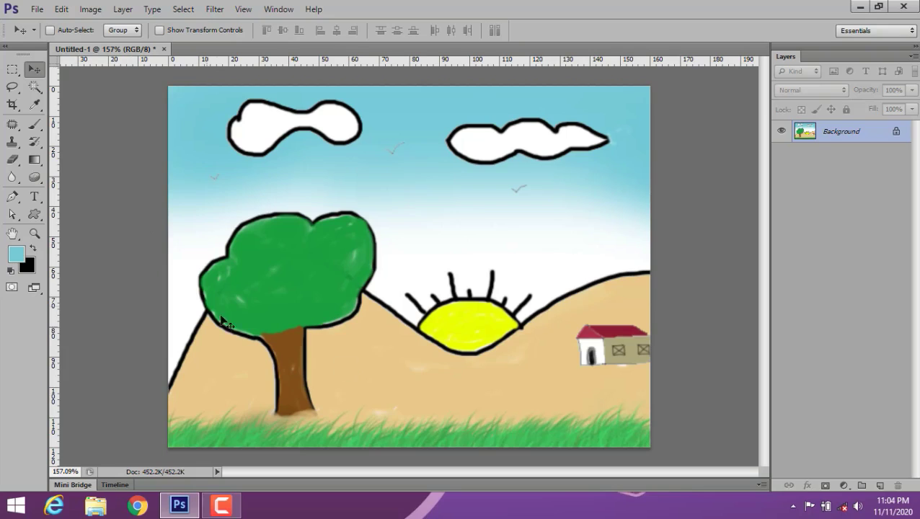
{"action": "left_click", "coordinate": [37, 8]}
- Save the picture as My paint in PSD format
{"action": "left_click", "coordinate": [130, 171]}
{"action": "type", "text": "M"}
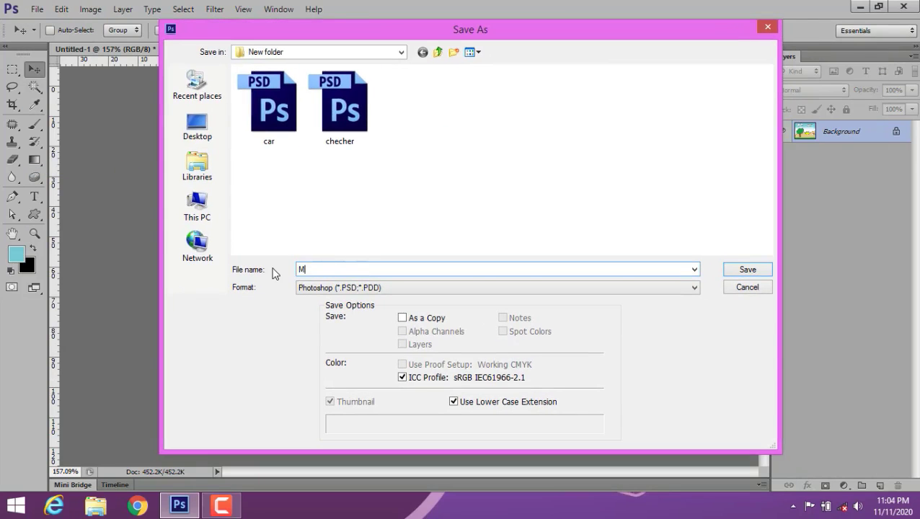
{"action": "type", "text": "y paint"}
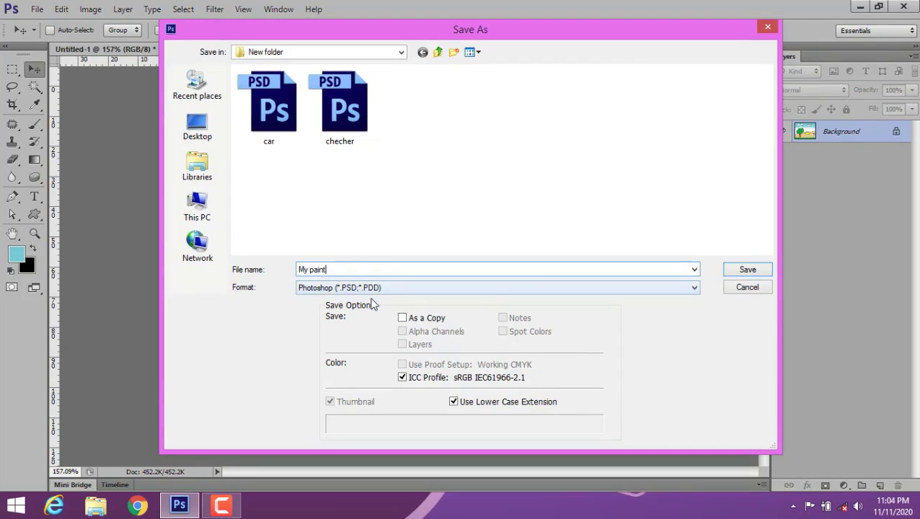
{"action": "left_click", "coordinate": [748, 270]}
- Save a copy as My paint.jpg in JPEG format, accepting the default quality options
{"action": "left_click", "coordinate": [37, 9]}
{"action": "left_click", "coordinate": [59, 172]}
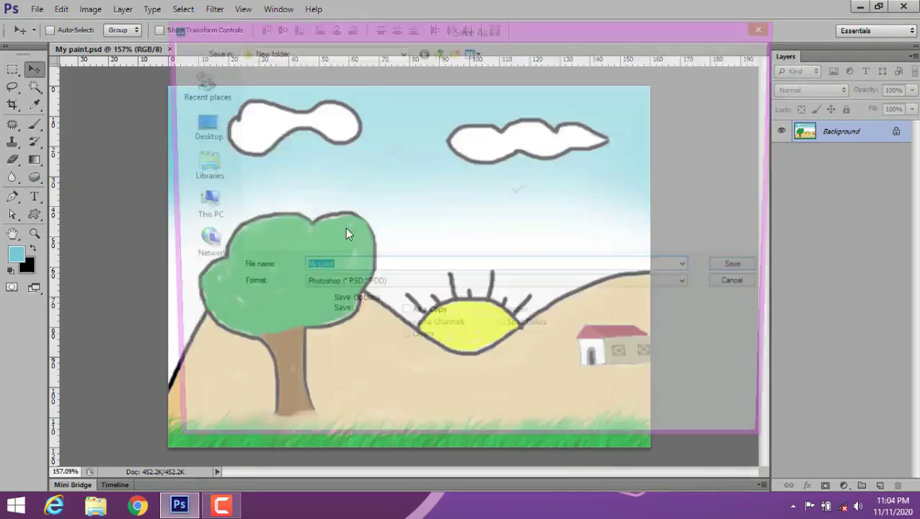
{"action": "left_click", "coordinate": [390, 287]}
{"action": "left_click", "coordinate": [388, 312]}
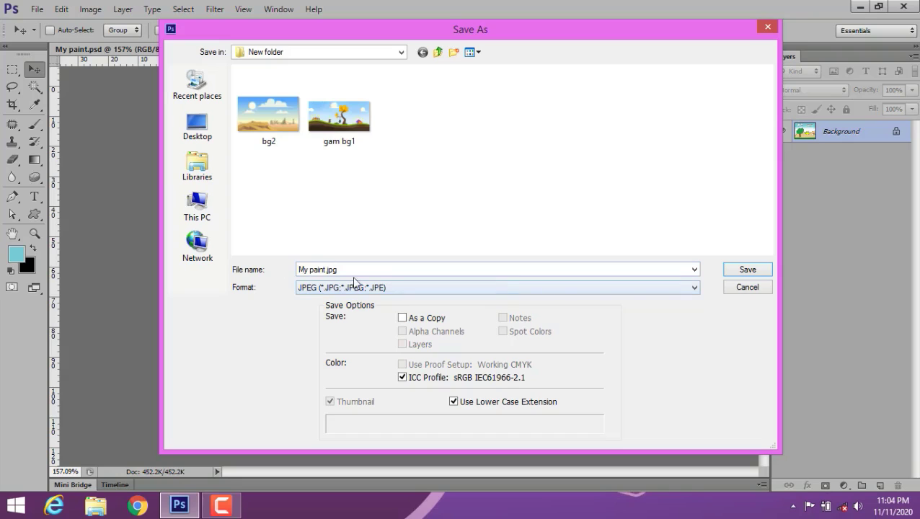
{"action": "left_click", "coordinate": [750, 269]}
{"action": "left_click", "coordinate": [550, 127]}
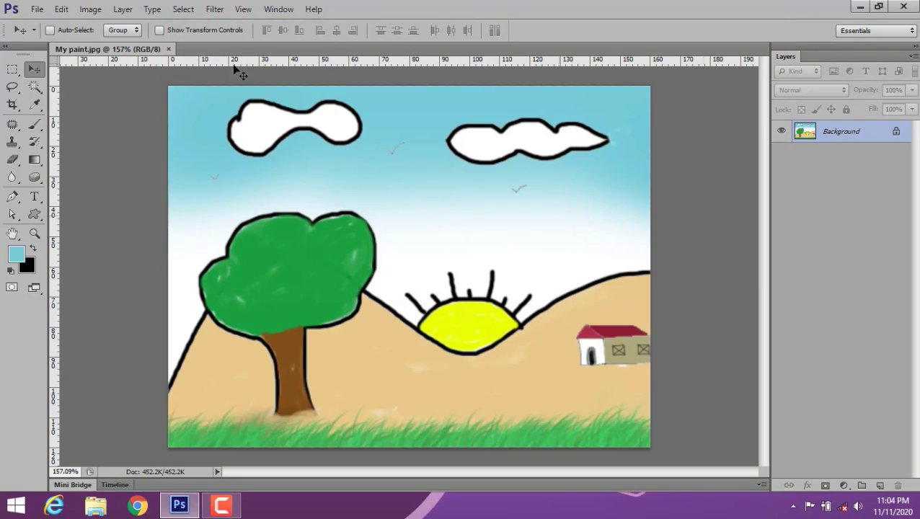
- Close the My paint.jpg document and start a new document
{"action": "left_click", "coordinate": [169, 49]}
{"action": "left_click", "coordinate": [37, 9]}
{"action": "left_click", "coordinate": [44, 24]}
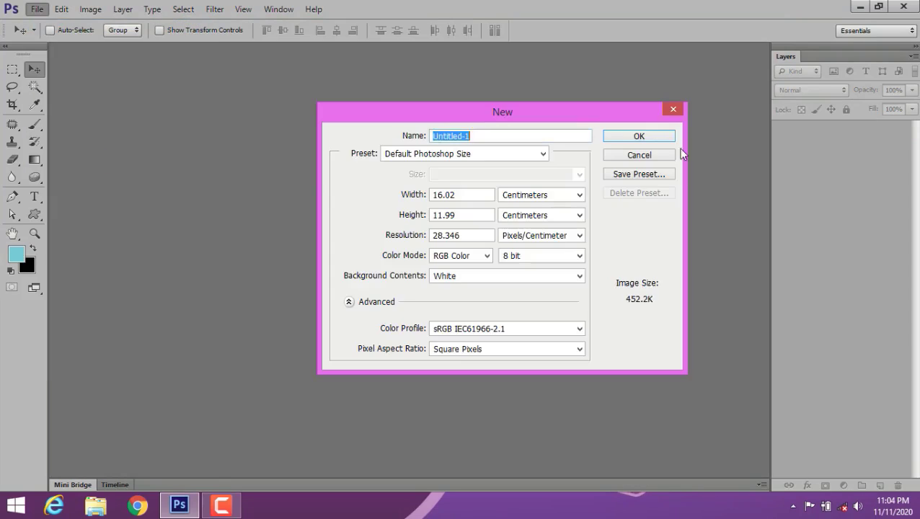
- Cancel the new document and pick the Brush tool with default black and white colours
{"action": "key", "text": "Escape"}
{"action": "left_click", "coordinate": [35, 124]}
{"action": "left_click", "coordinate": [10, 270]}
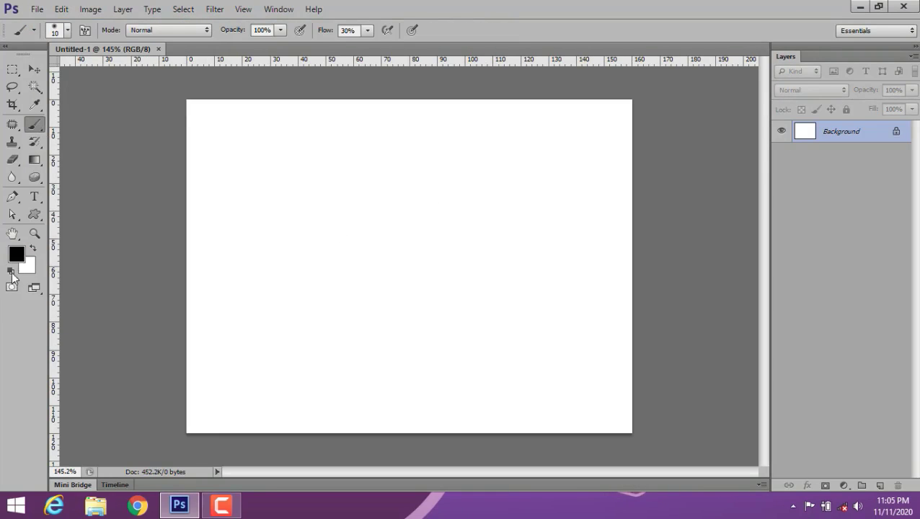
{"action": "left_click", "coordinate": [67, 29]}
{"action": "left_click_drag", "start_coordinate": [149, 165], "coordinate": [148, 272]}
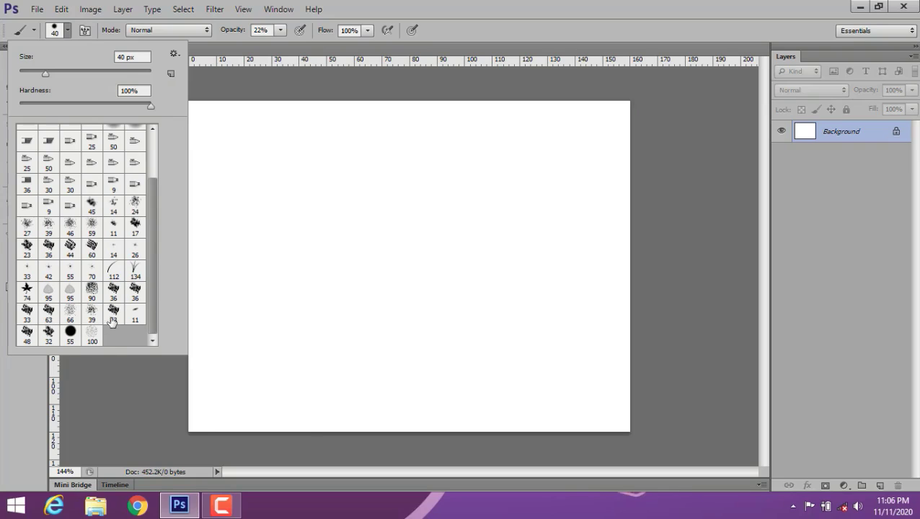
{"action": "left_click", "coordinate": [579, 32]}
- Draw a 100 by 100 px black heart with the Custom Shape tool
{"action": "key", "text": "v"}
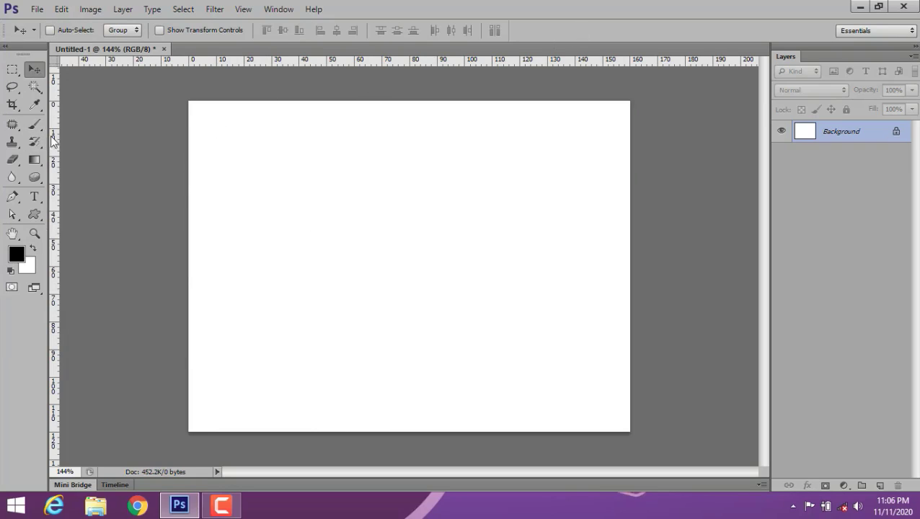
{"action": "left_click_drag", "start_coordinate": [41, 211], "coordinate": [91, 278]}
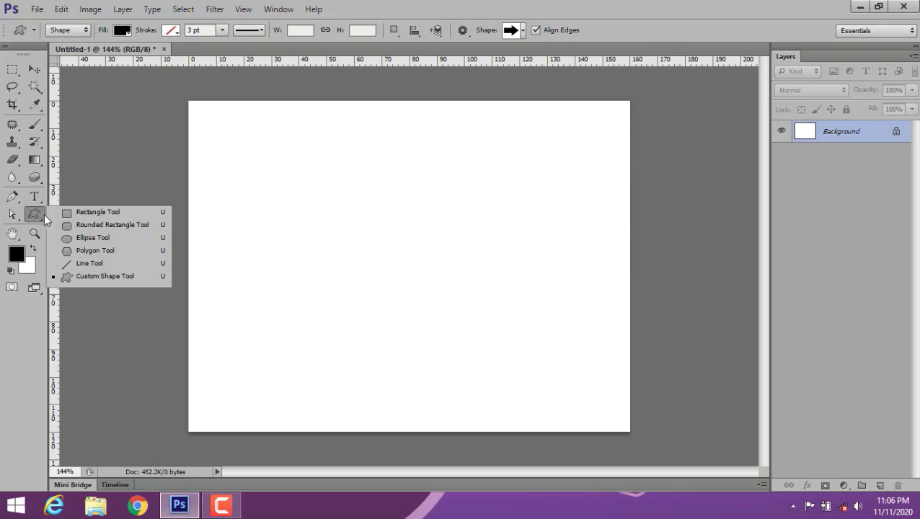
{"action": "left_click", "coordinate": [523, 31]}
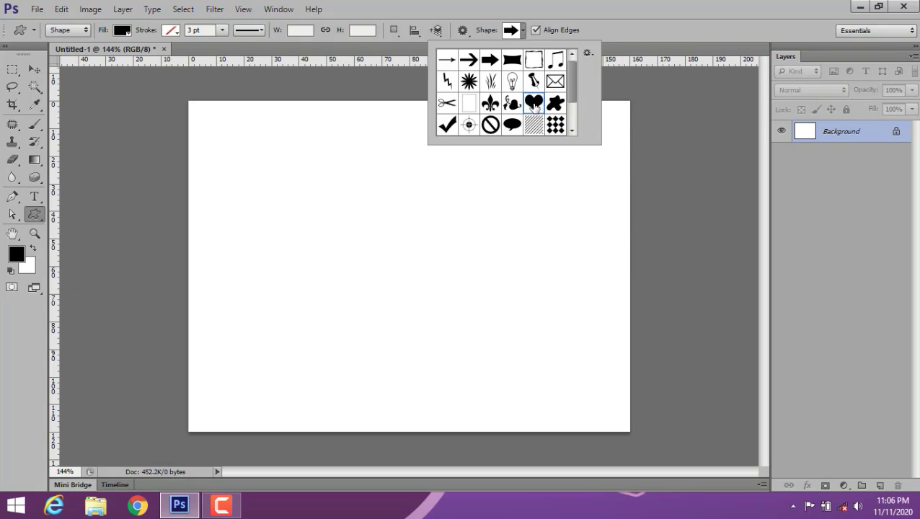
{"action": "left_click", "coordinate": [649, 10]}
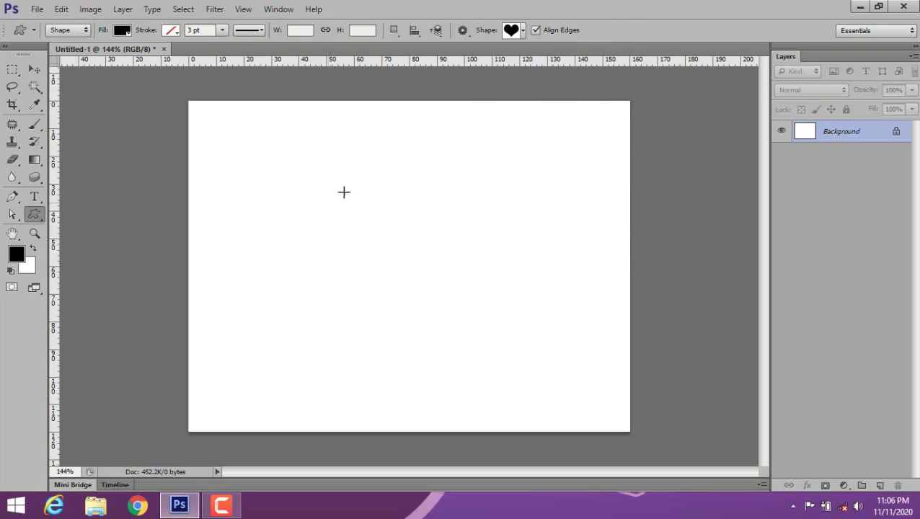
{"action": "left_click", "coordinate": [403, 254]}
{"action": "left_click", "coordinate": [493, 220]}
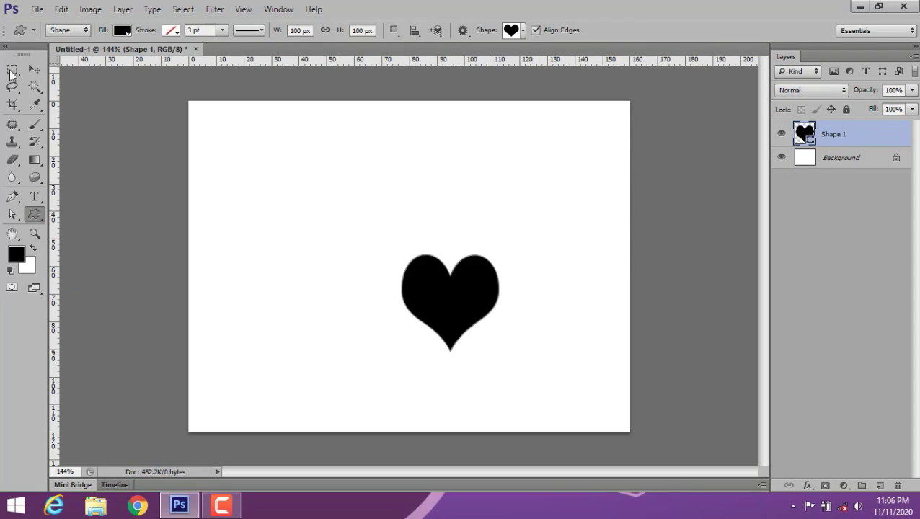
- Move the heart up and left, then delete the white Background layer
{"action": "left_click", "coordinate": [34, 70]}
{"action": "mouse_move", "coordinate": [461, 311]}
{"action": "left_mouse_down"}
{"action": "mouse_move", "coordinate": [413, 276]}
{"action": "mouse_move", "coordinate": [423, 274]}
{"action": "left_mouse_up"}
{"action": "left_click", "coordinate": [853, 158]}
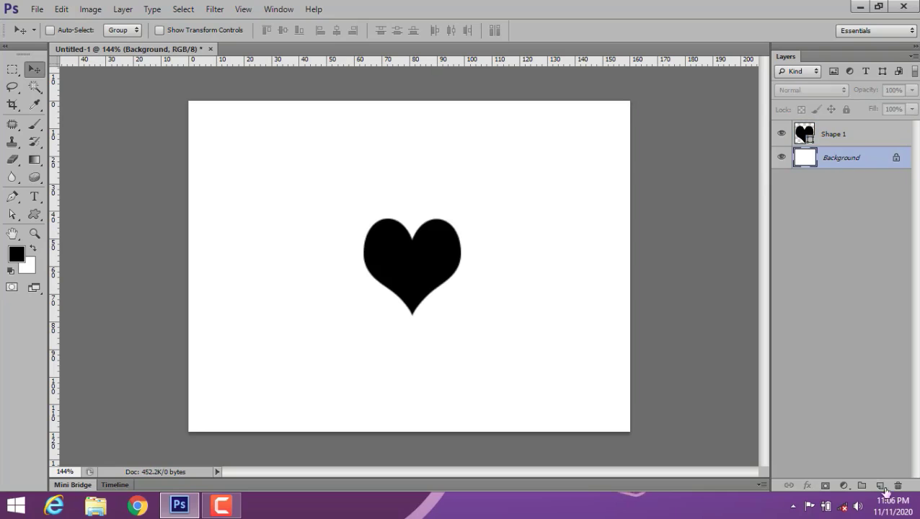
{"action": "left_click", "coordinate": [897, 486]}
{"action": "left_click", "coordinate": [403, 199]}
- Pull all four crop edges in around the heart and commit the crop
{"action": "key", "text": "m"}
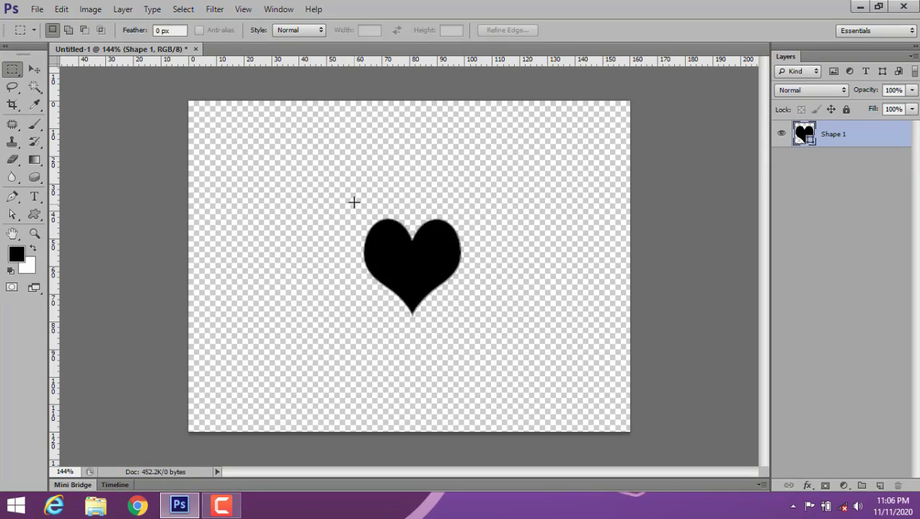
{"action": "left_click", "coordinate": [11, 104]}
{"action": "left_click_drag", "start_coordinate": [186, 266], "coordinate": [271, 266]}
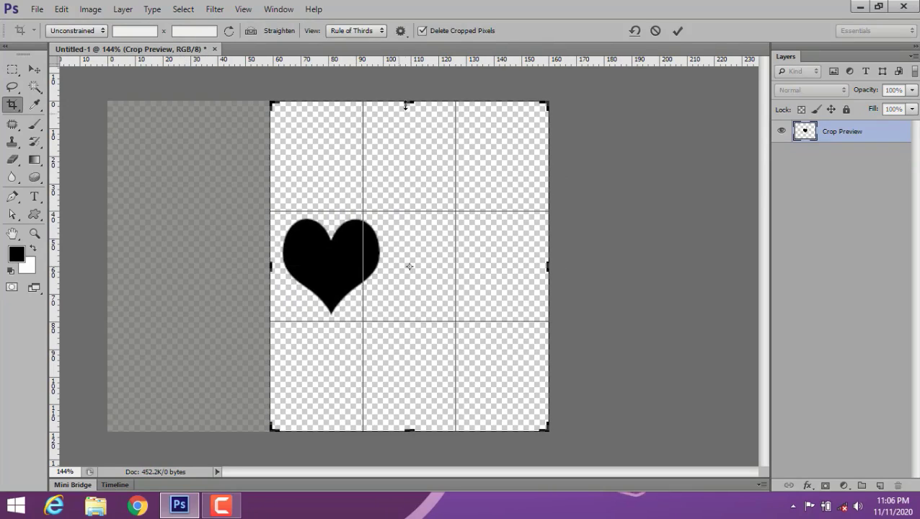
{"action": "left_click_drag", "start_coordinate": [549, 266], "coordinate": [470, 266]}
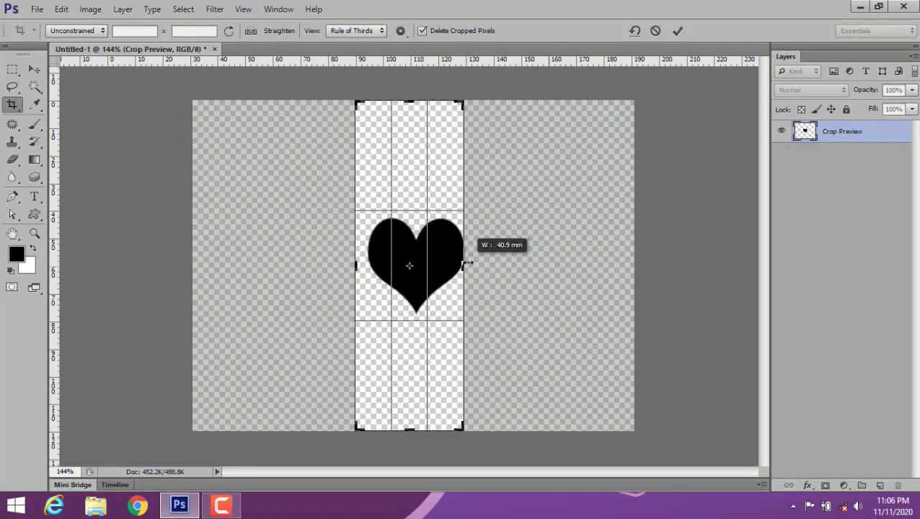
{"action": "left_click_drag", "start_coordinate": [415, 103], "coordinate": [426, 152]}
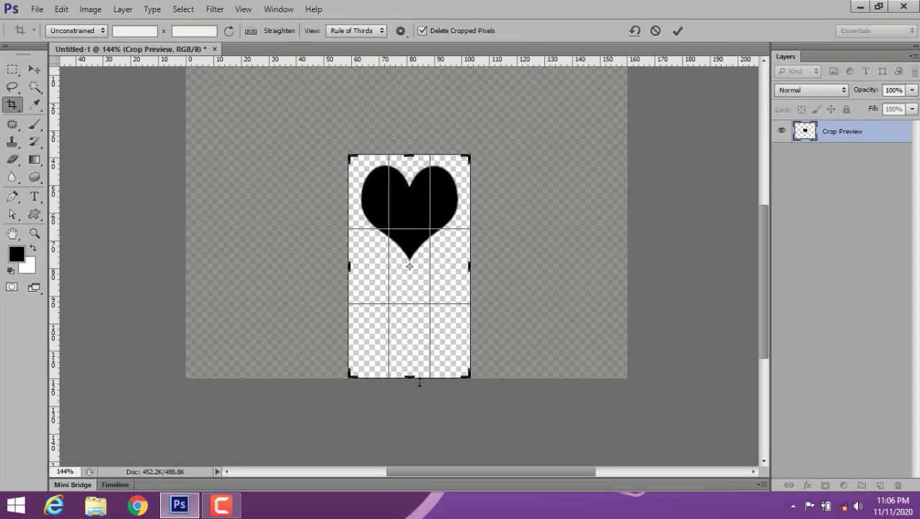
{"action": "left_click_drag", "start_coordinate": [415, 381], "coordinate": [410, 324]}
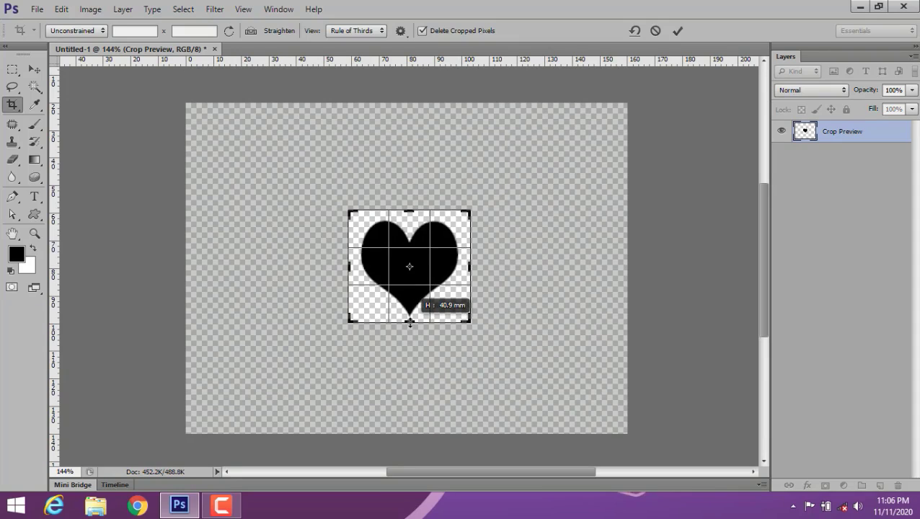
{"action": "left_click_drag", "start_coordinate": [410, 323], "coordinate": [410, 322]}
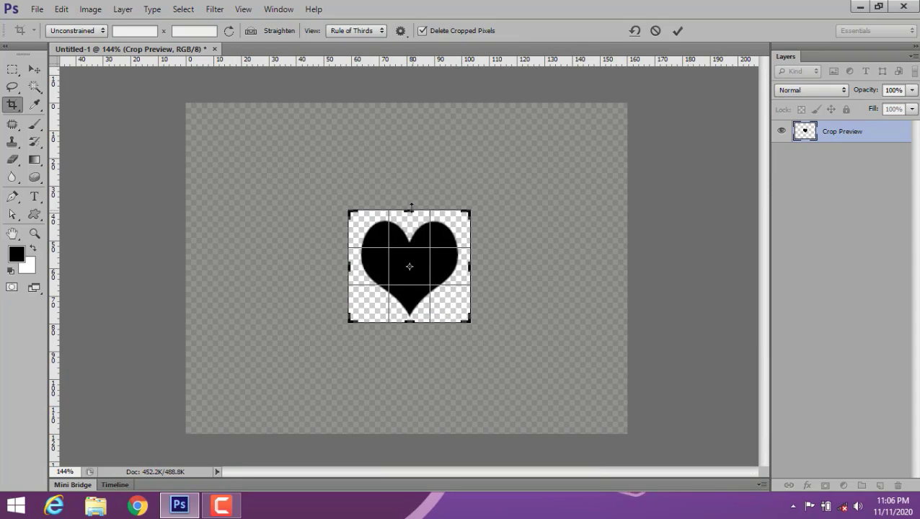
{"action": "left_click_drag", "start_coordinate": [411, 207], "coordinate": [411, 209]}
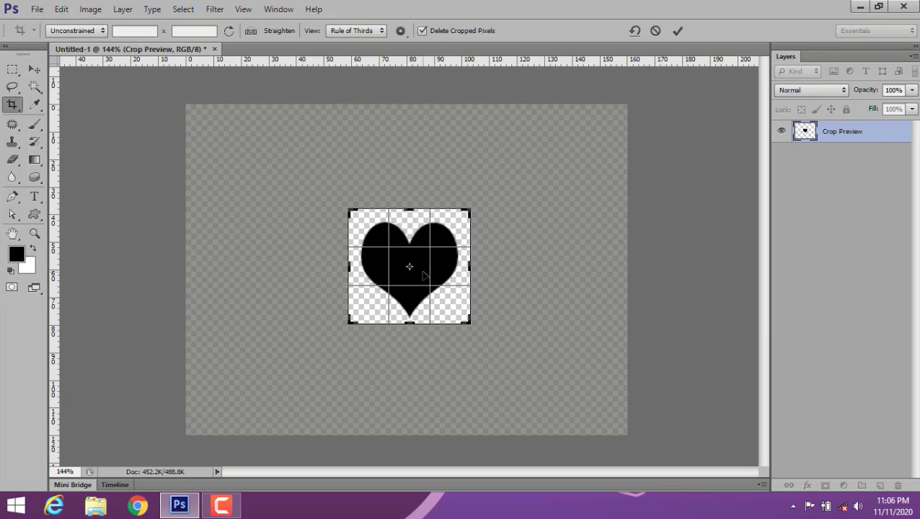
{"action": "key", "text": "Return"}
{"action": "left_click", "coordinate": [35, 71]}
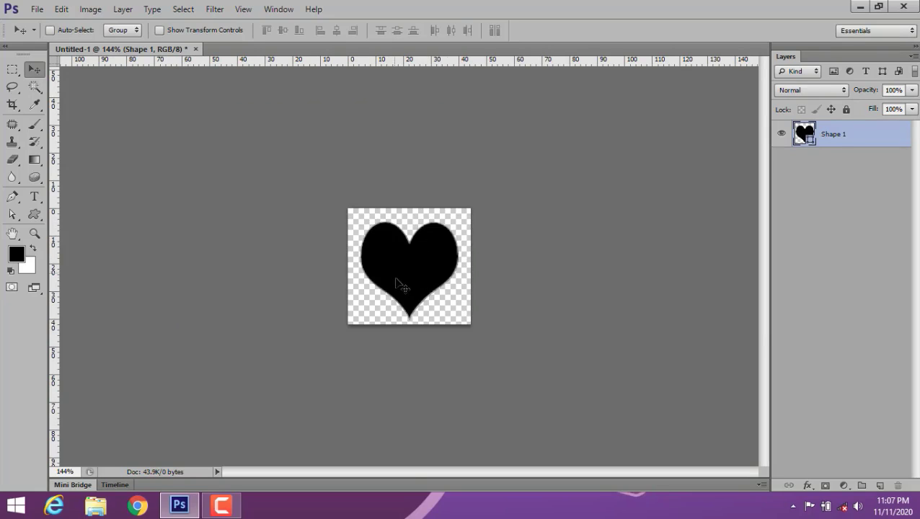
- Try painting on the heart shape layer, declining rasterizing and dismissing the resulting error
{"action": "left_click", "coordinate": [34, 125]}
{"action": "left_click", "coordinate": [68, 30]}
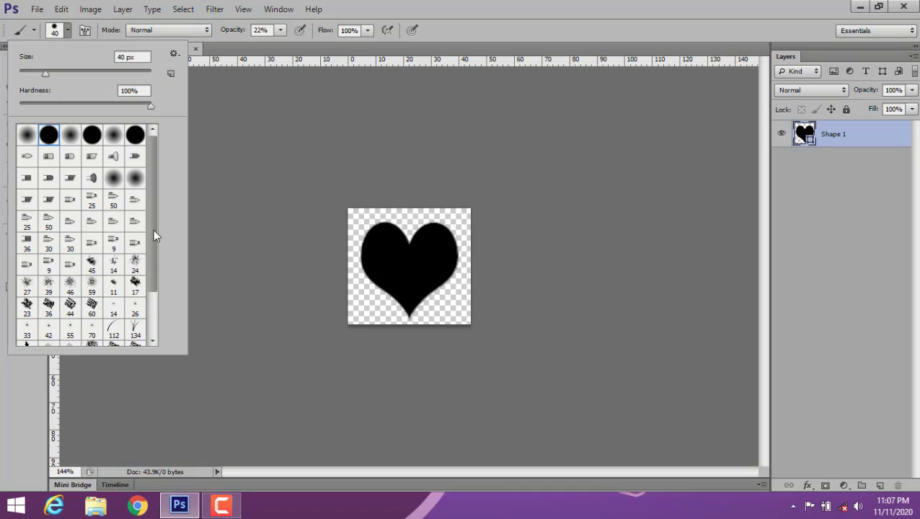
{"action": "left_click_drag", "start_coordinate": [153, 229], "coordinate": [152, 329]}
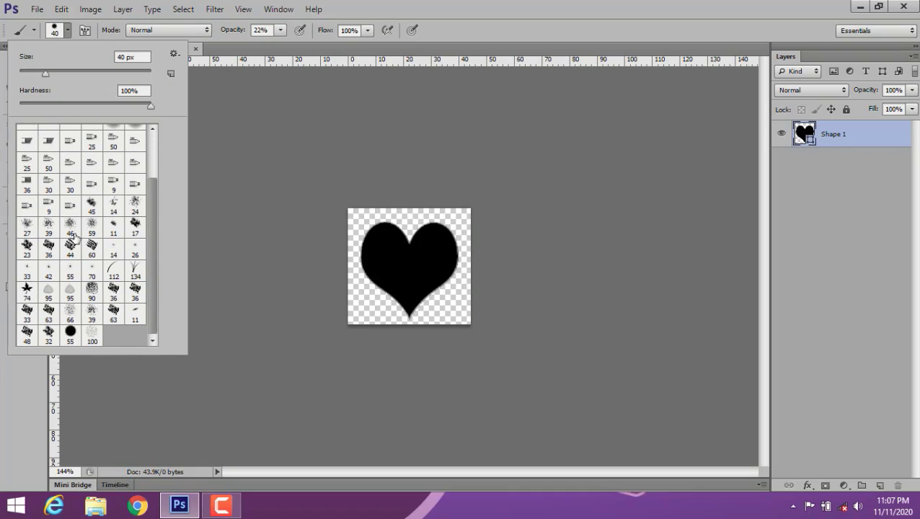
{"action": "left_click", "coordinate": [314, 363]}
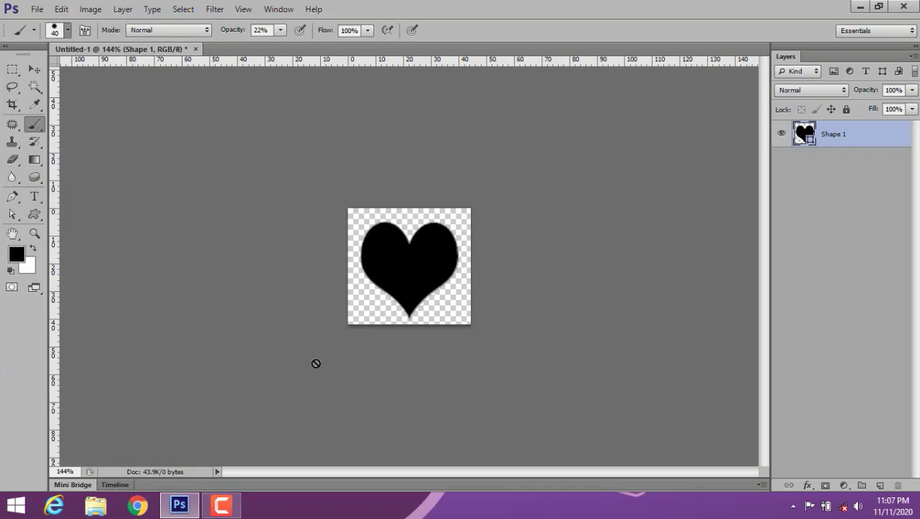
{"action": "left_click", "coordinate": [476, 206]}
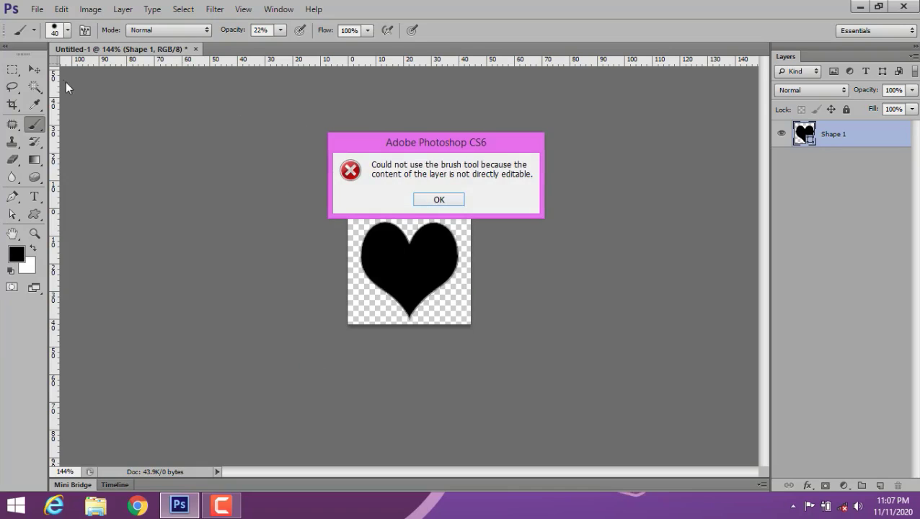
{"action": "left_click", "coordinate": [448, 201]}
- Define the black heart as a new brush preset named heart
{"action": "left_click", "coordinate": [34, 69]}
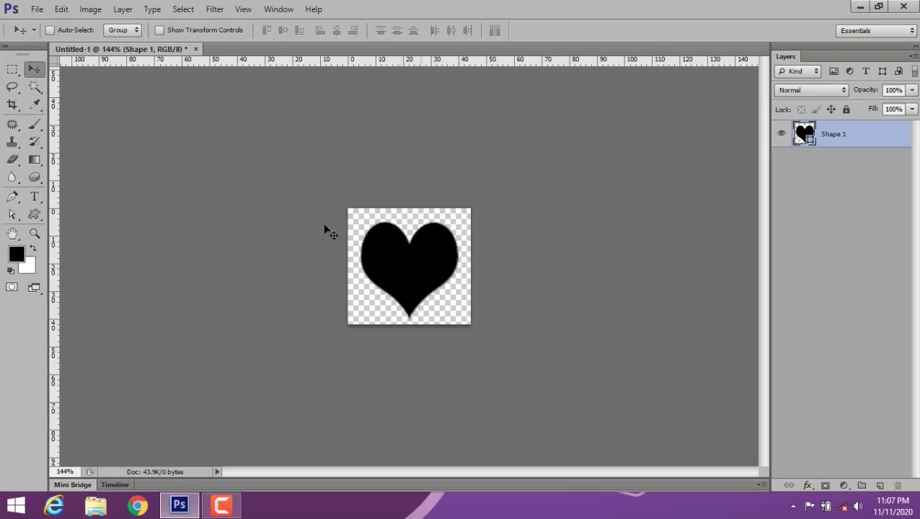
{"action": "left_click", "coordinate": [62, 9]}
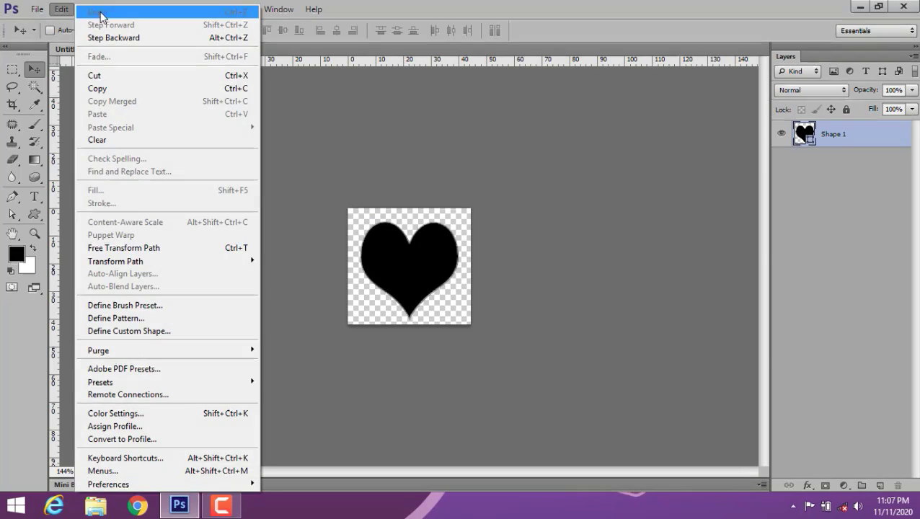
{"action": "left_click", "coordinate": [158, 308]}
{"action": "type", "text": "heart"}
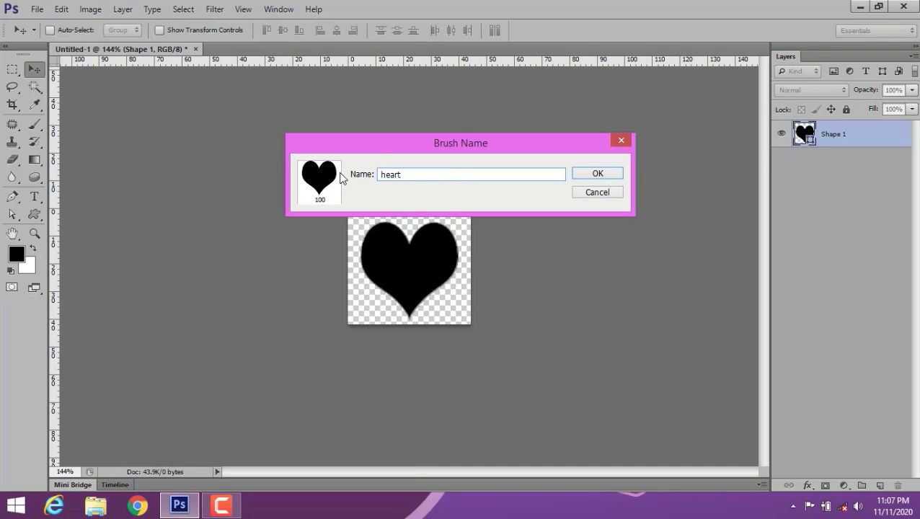
{"action": "left_click", "coordinate": [598, 174]}
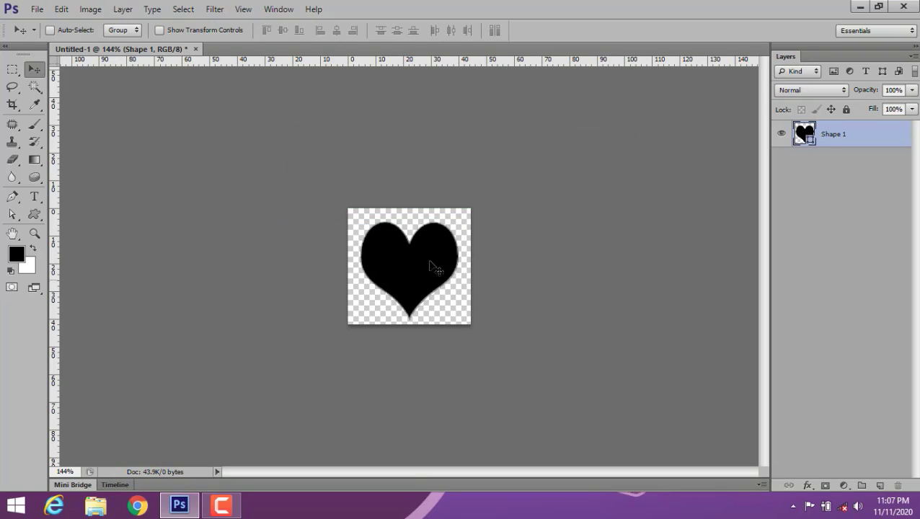
- Create a new blank white document and fit it to the window
{"action": "left_click", "coordinate": [38, 8]}
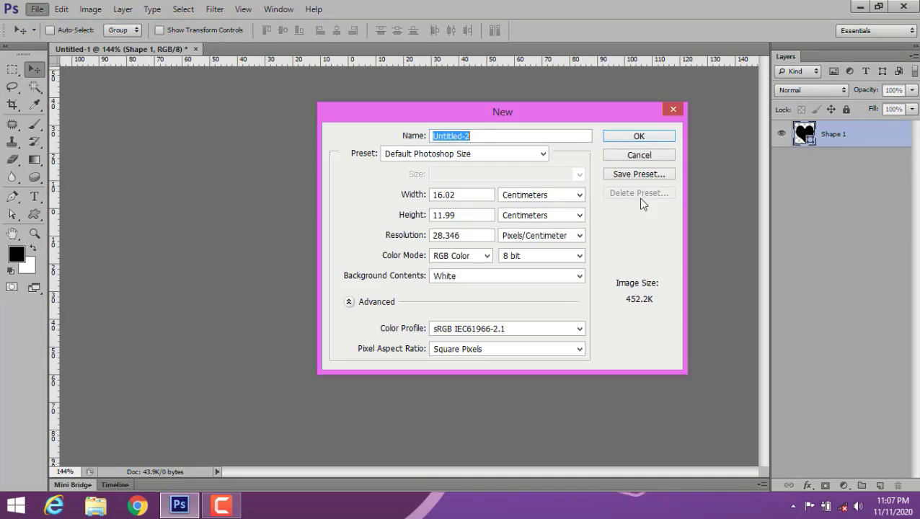
{"action": "left_click", "coordinate": [658, 138]}
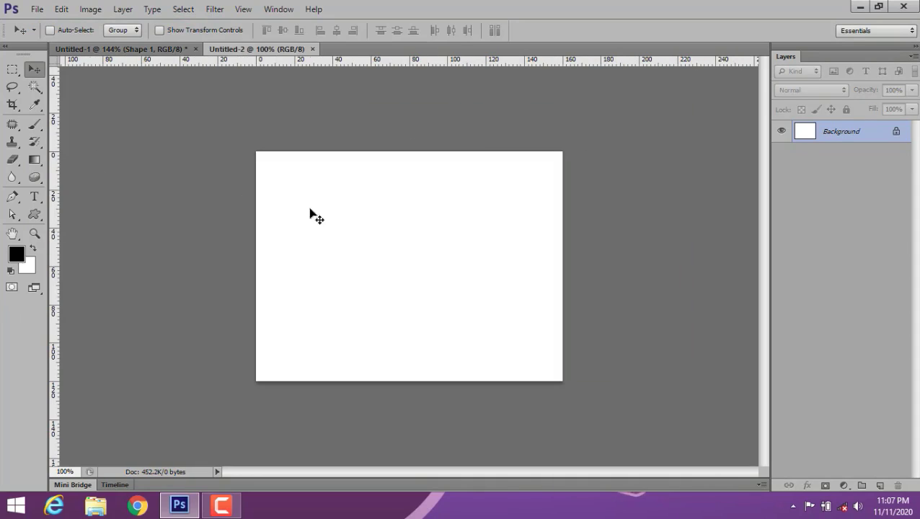
{"action": "key", "text": "ctrl+0"}
- Select the new heart brush, test two pale heart stamps, then undo them
{"action": "key", "text": "b"}
{"action": "left_click", "coordinate": [68, 30]}
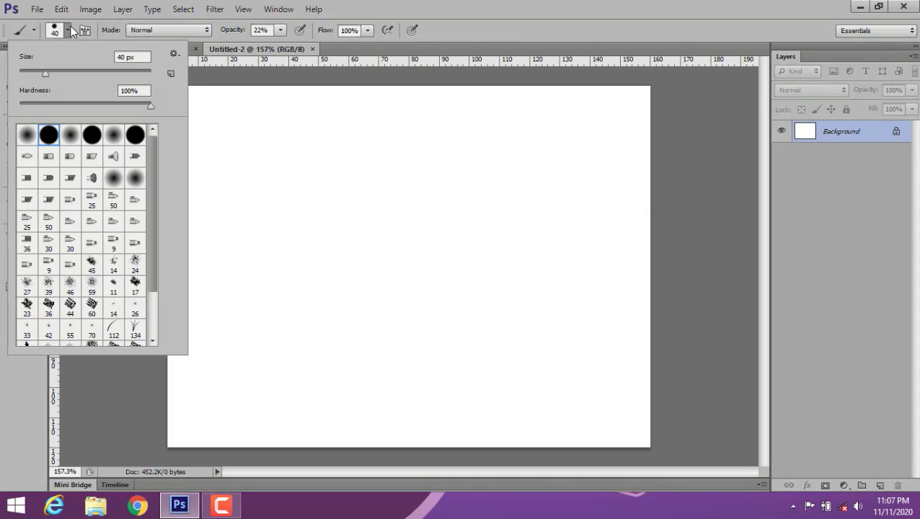
{"action": "left_click_drag", "start_coordinate": [150, 176], "coordinate": [152, 253]}
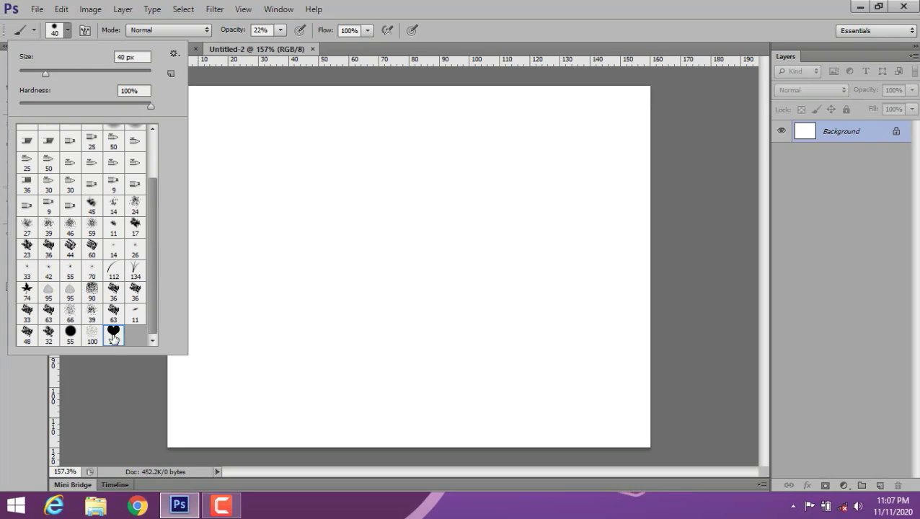
{"action": "left_click", "coordinate": [113, 332]}
{"action": "left_click", "coordinate": [571, 11]}
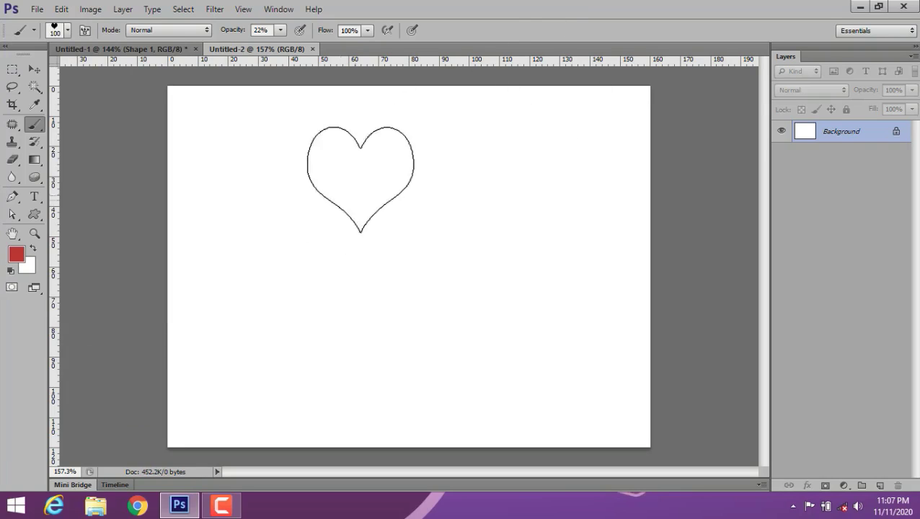
{"action": "left_click", "coordinate": [259, 176]}
{"action": "left_click", "coordinate": [469, 175]}
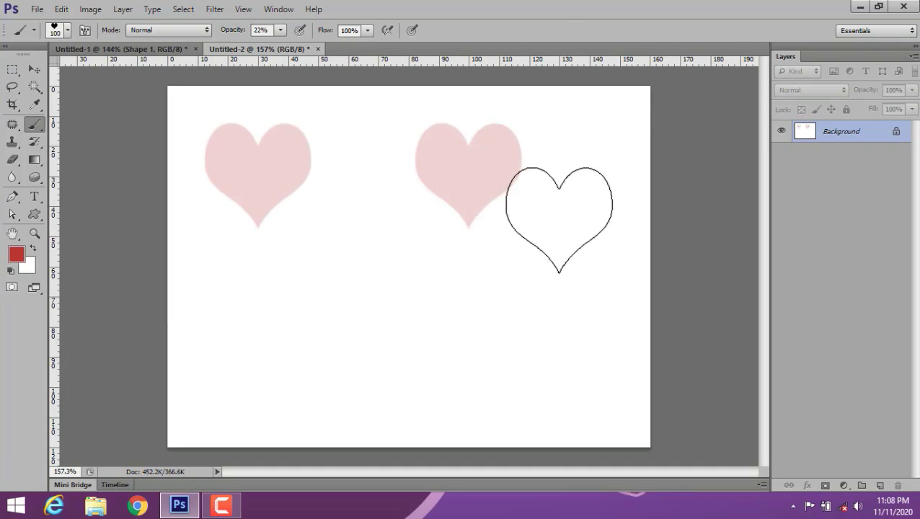
{"action": "key", "text": "ctrl+alt+z"}
{"action": "key", "text": "ctrl+alt+z"}
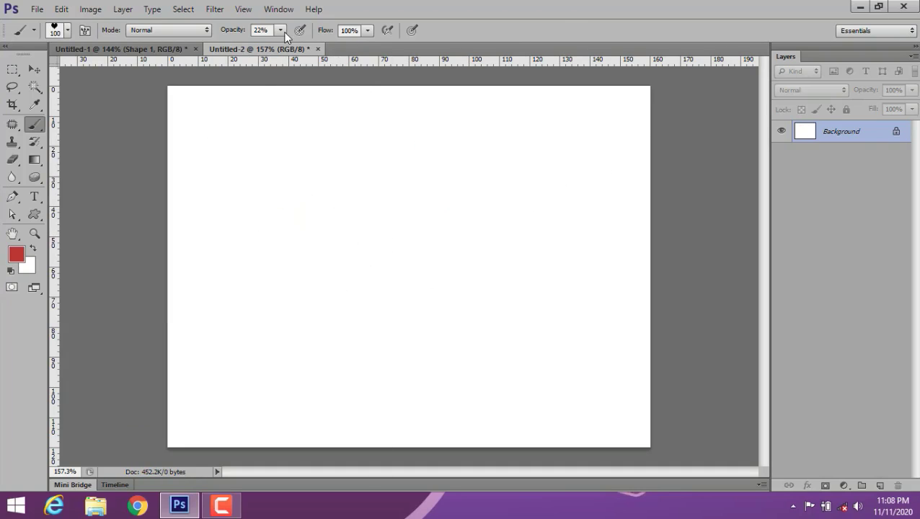
- At 100% opacity, stamp five red hearts and a curved trail, then undo them all
{"action": "key", "text": "0"}
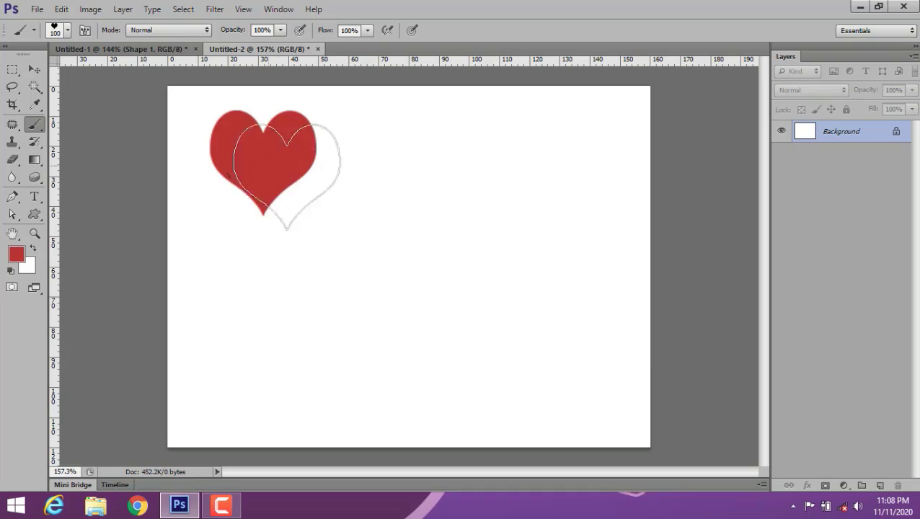
{"action": "left_click", "coordinate": [263, 163]}
{"action": "left_click", "coordinate": [503, 153]}
{"action": "left_click", "coordinate": [375, 273]}
{"action": "left_click", "coordinate": [525, 304]}
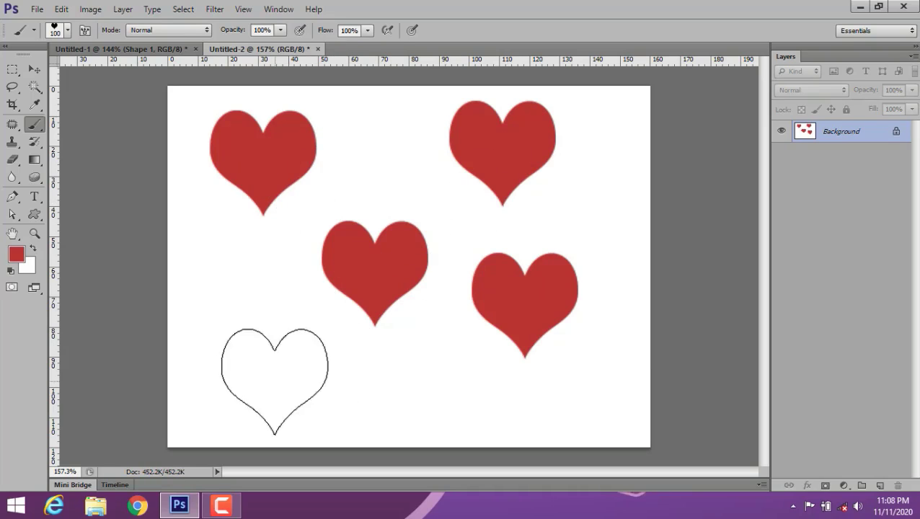
{"action": "left_click", "coordinate": [274, 379]}
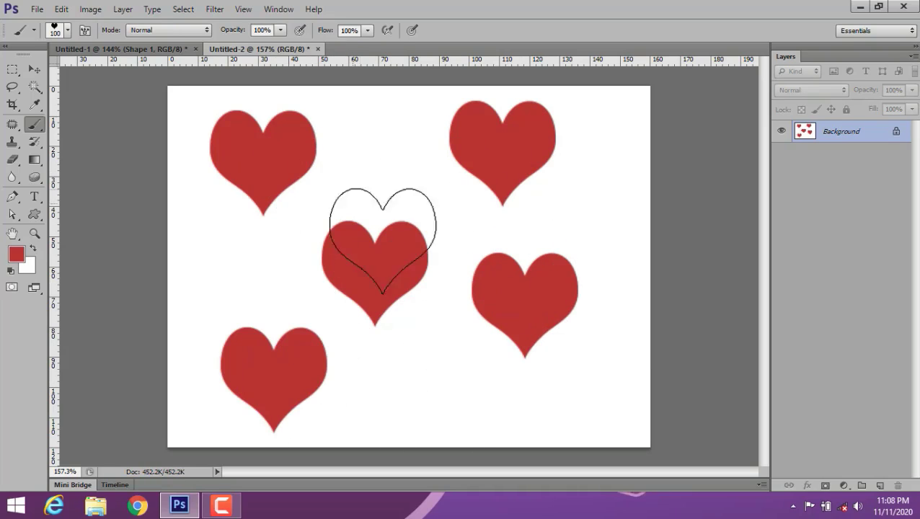
{"action": "key", "text": "ctrl+alt+z"}
{"action": "key", "text": "ctrl+alt+z"}
{"action": "key", "text": "ctrl+alt+z"}
{"action": "key", "text": "ctrl+alt+z"}
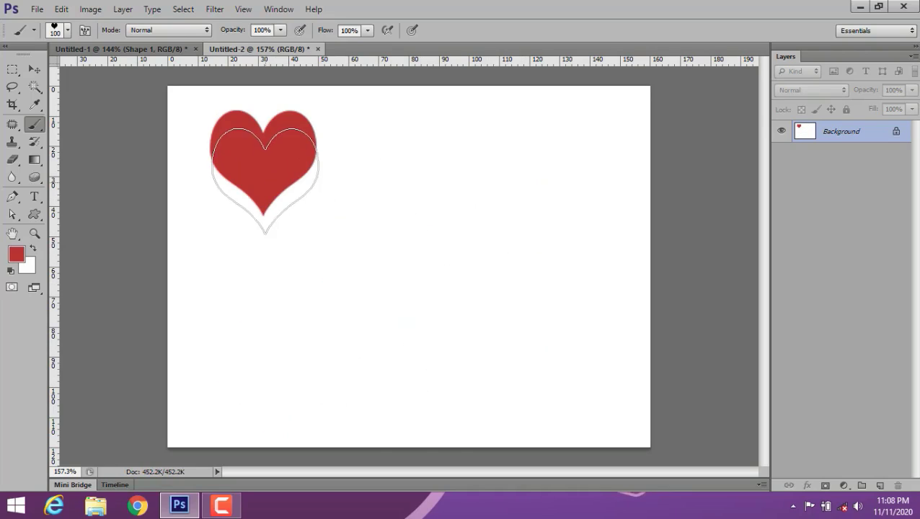
{"action": "key", "text": "ctrl+alt+z"}
{"action": "mouse_move", "coordinate": [557, 168]}
{"action": "left_mouse_down"}
{"action": "mouse_move", "coordinate": [397, 184]}
{"action": "mouse_move", "coordinate": [318, 308]}
{"action": "mouse_move", "coordinate": [329, 335]}
{"action": "left_mouse_up"}
{"action": "key", "text": "ctrl+z"}
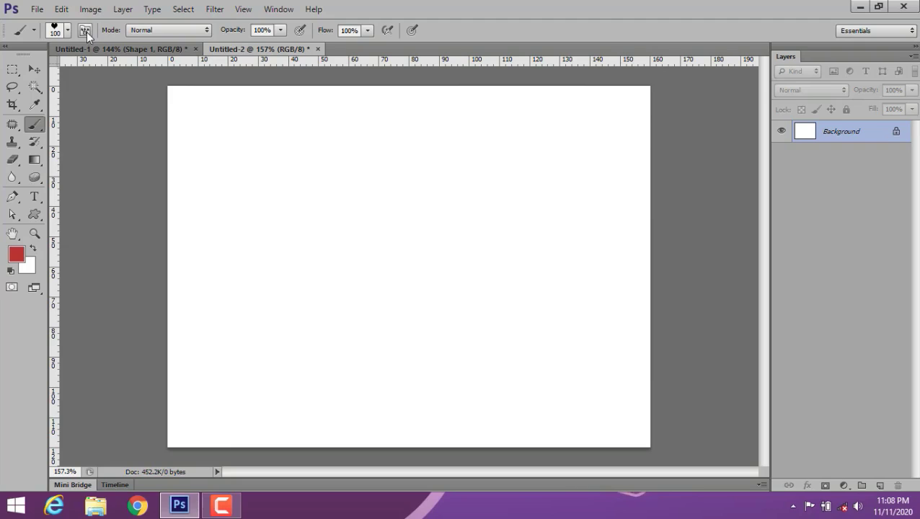
- In the Brush panel, shrink the tip to 18 px with wider spacing; test-paint, then undo
{"action": "left_click", "coordinate": [87, 33]}
{"action": "left_click_drag", "start_coordinate": [548, 72], "coordinate": [712, 31]}
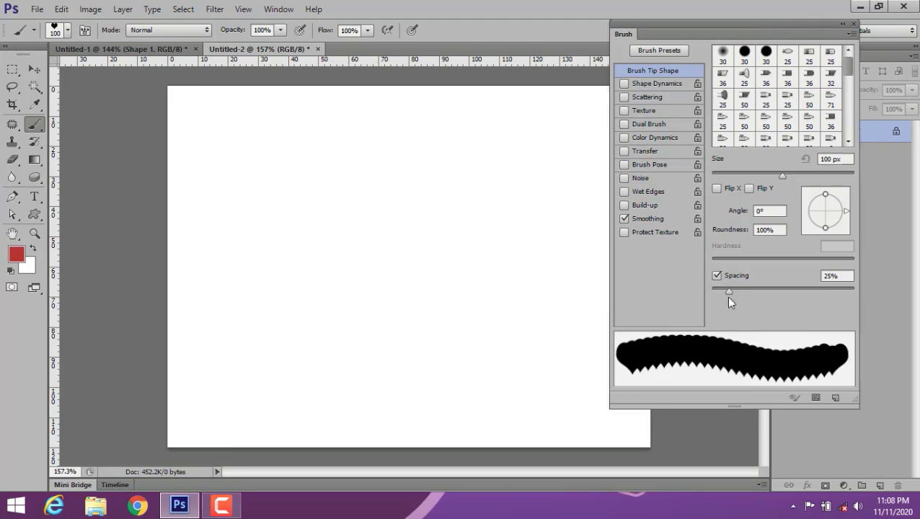
{"action": "left_click_drag", "start_coordinate": [727, 292], "coordinate": [793, 290]}
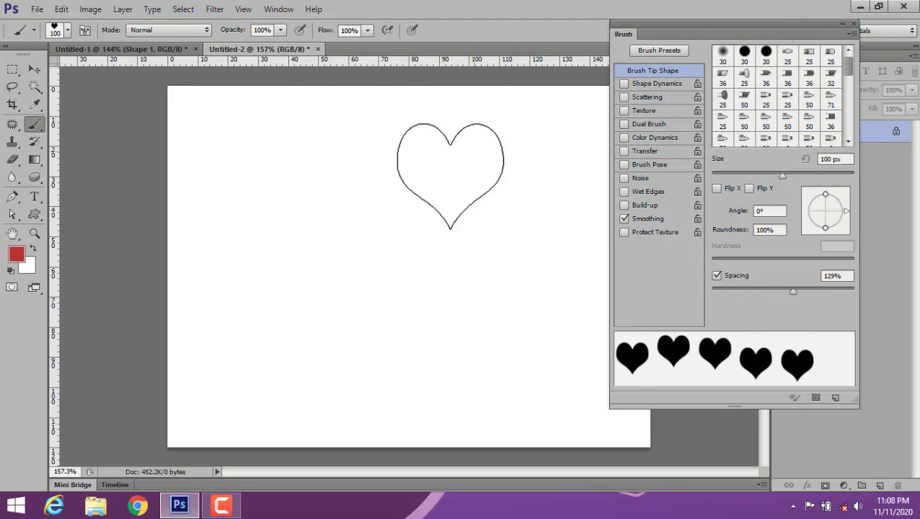
{"action": "left_click_drag", "start_coordinate": [782, 173], "coordinate": [723, 175]}
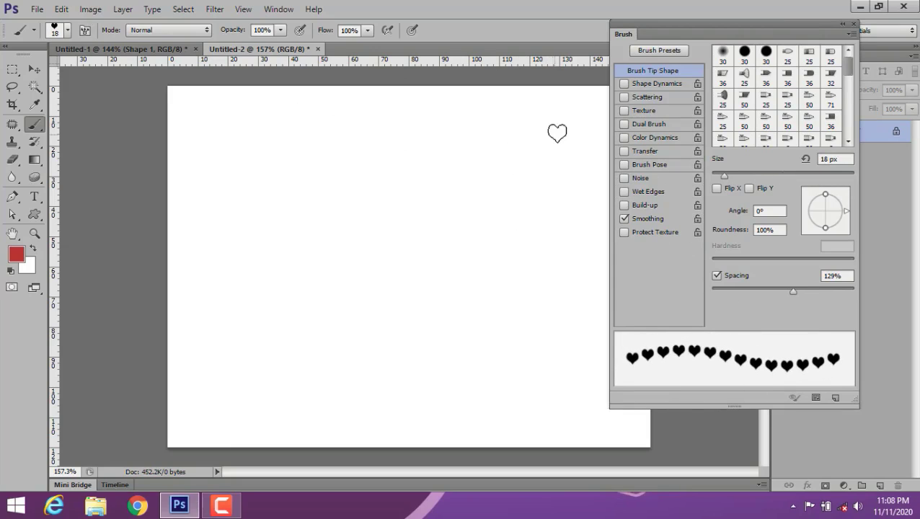
{"action": "mouse_move", "coordinate": [553, 127]}
{"action": "left_mouse_down"}
{"action": "mouse_move", "coordinate": [465, 250]}
{"action": "mouse_move", "coordinate": [270, 351]}
{"action": "left_mouse_up"}
{"action": "key", "text": "ctrl+z"}
{"action": "mouse_move", "coordinate": [259, 218]}
{"action": "left_mouse_down"}
{"action": "mouse_move", "coordinate": [267, 303]}
{"action": "mouse_move", "coordinate": [233, 336]}
{"action": "left_mouse_up"}
{"action": "mouse_move", "coordinate": [359, 250]}
{"action": "left_mouse_down"}
{"action": "mouse_move", "coordinate": [485, 293]}
{"action": "mouse_move", "coordinate": [545, 231]}
{"action": "mouse_move", "coordinate": [606, 285]}
{"action": "left_mouse_up"}
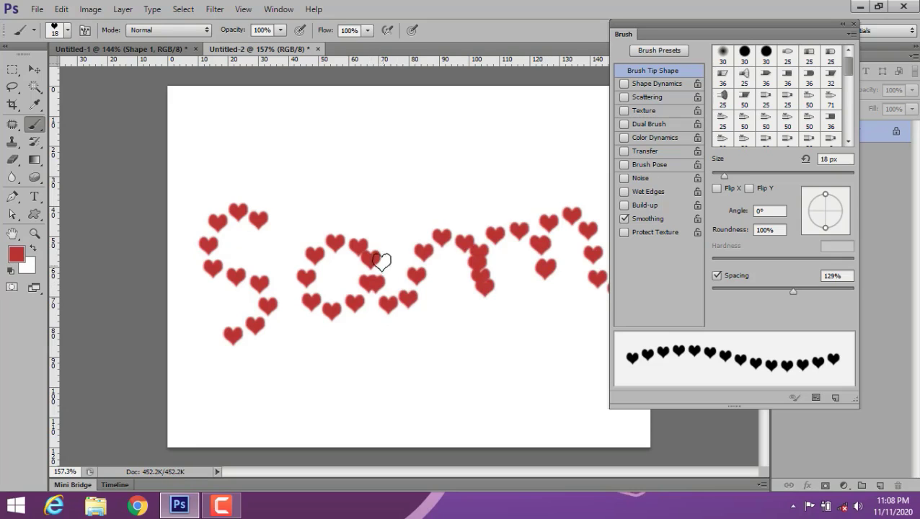
{"action": "key", "text": "ctrl+alt+z"}
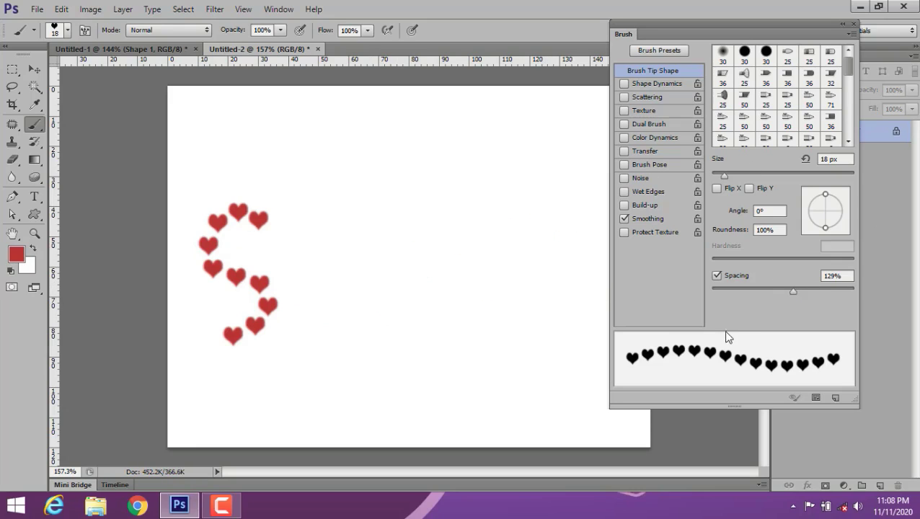
{"action": "key", "text": "ctrl+alt+z"}
- Enlarge the tip to 38 px, rotate to 90° with tighter spacing, flip horizontally and vertically
{"action": "left_click_drag", "start_coordinate": [725, 175], "coordinate": [745, 176]}
{"action": "scroll", "coordinate": [779, 94], "scroll_direction": "down", "scroll_amount": 5}
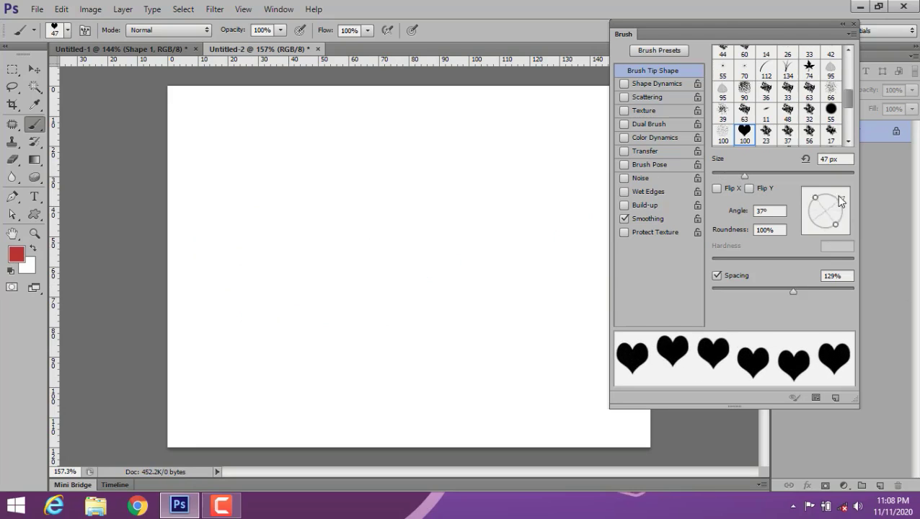
{"action": "left_click_drag", "start_coordinate": [844, 209], "coordinate": [826, 193]}
{"action": "mouse_move", "coordinate": [793, 290]}
{"action": "left_mouse_down"}
{"action": "mouse_move", "coordinate": [805, 291]}
{"action": "mouse_move", "coordinate": [770, 291]}
{"action": "left_mouse_up"}
{"action": "left_click", "coordinate": [717, 191]}
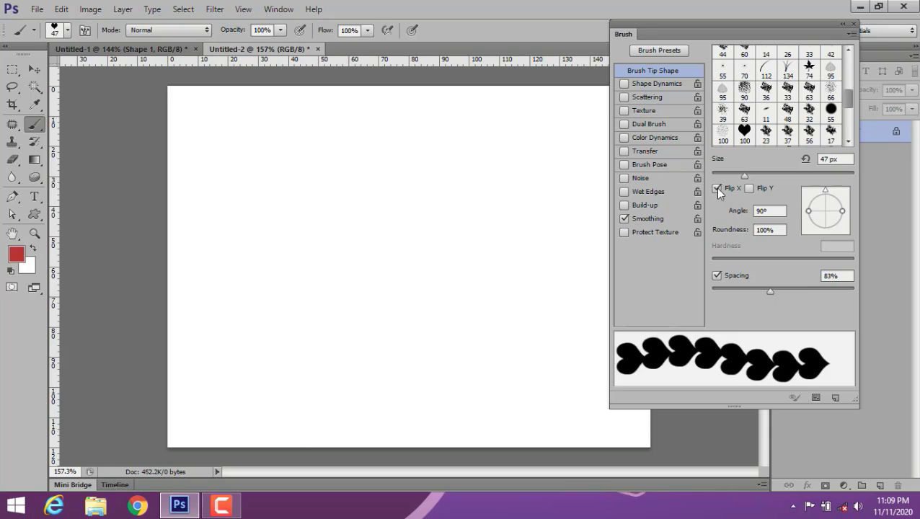
{"action": "left_click", "coordinate": [750, 190]}
- Try 91 px, 35° and 129% spacing, then reselect the tip, settling at 24 px, -3°, 113%
{"action": "left_click_drag", "start_coordinate": [745, 176], "coordinate": [766, 176]}
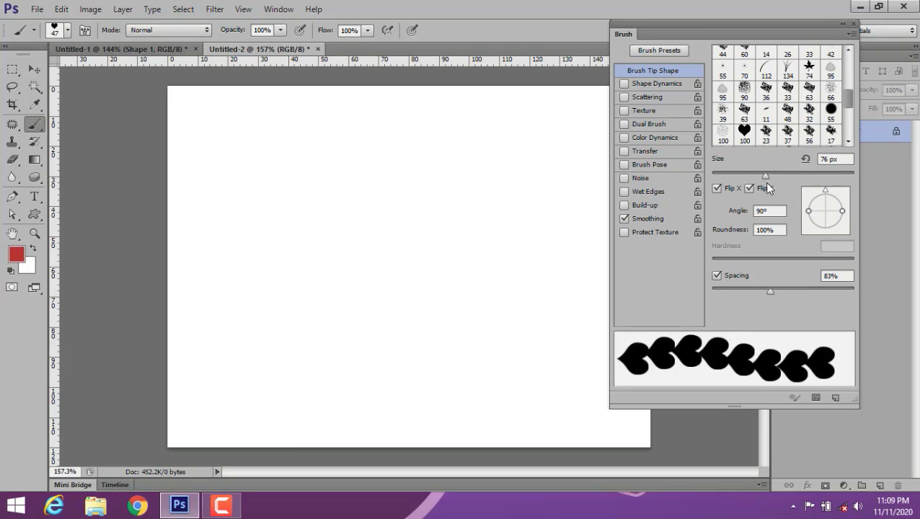
{"action": "left_click_drag", "start_coordinate": [823, 194], "coordinate": [827, 209]}
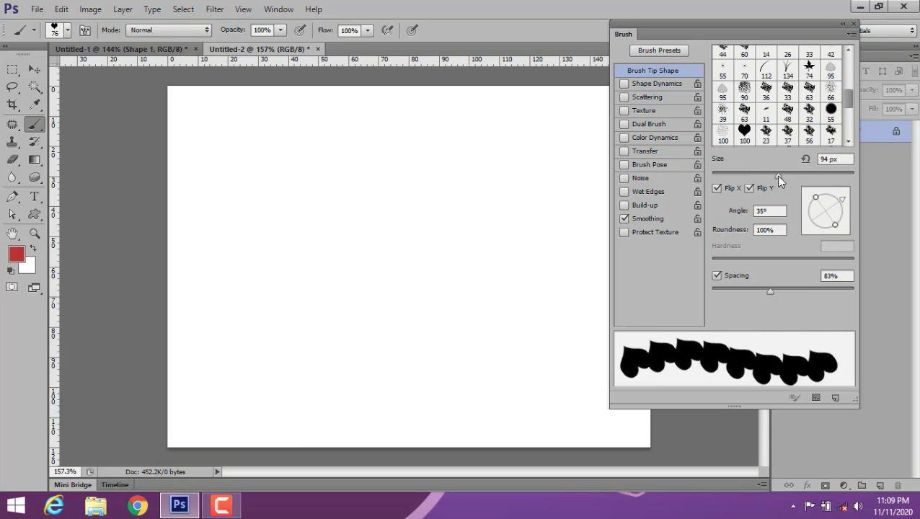
{"action": "left_click_drag", "start_coordinate": [779, 179], "coordinate": [776, 176]}
{"action": "left_click_drag", "start_coordinate": [770, 291], "coordinate": [794, 291]}
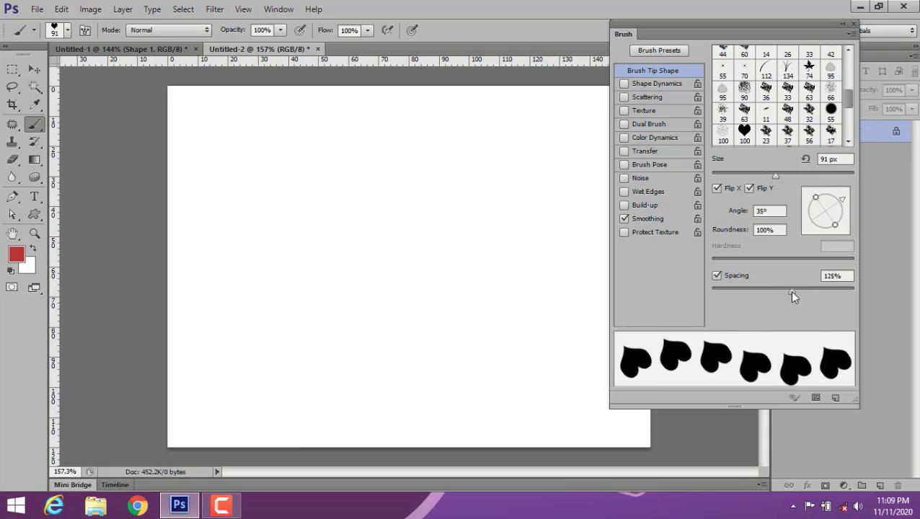
{"action": "left_click", "coordinate": [727, 188]}
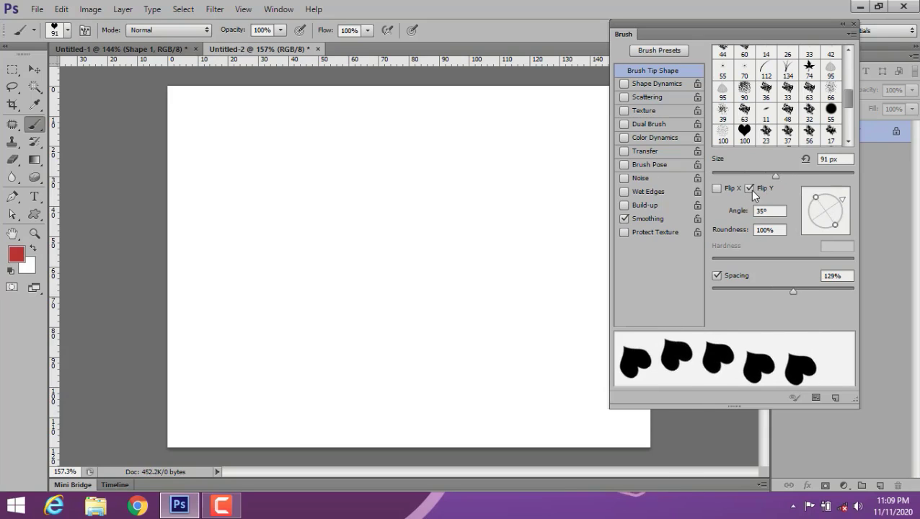
- Test Shape Dynamics and Scattering heart strokes at 43 px and 184% spacing, then undo
{"action": "left_click", "coordinate": [624, 85]}
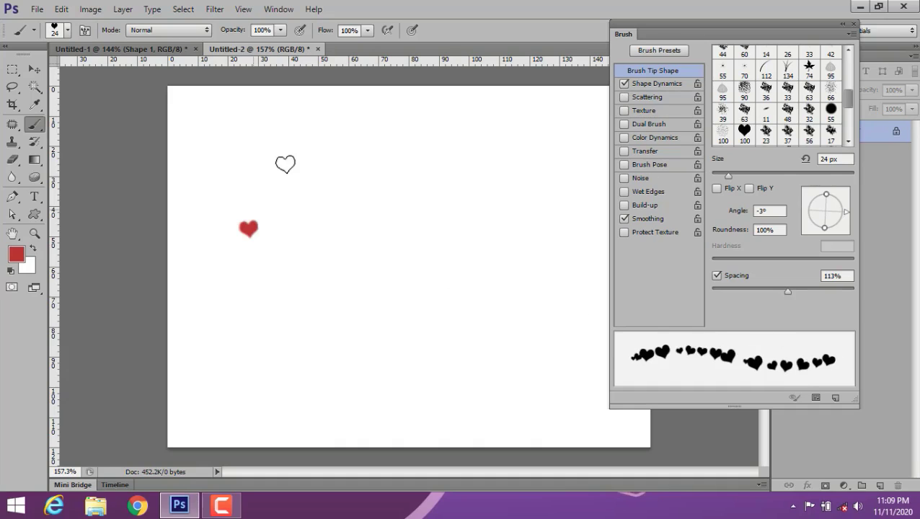
{"action": "mouse_move", "coordinate": [285, 164]}
{"action": "left_mouse_down"}
{"action": "mouse_move", "coordinate": [345, 345]}
{"action": "mouse_move", "coordinate": [530, 279]}
{"action": "mouse_move", "coordinate": [418, 400]}
{"action": "left_mouse_up"}
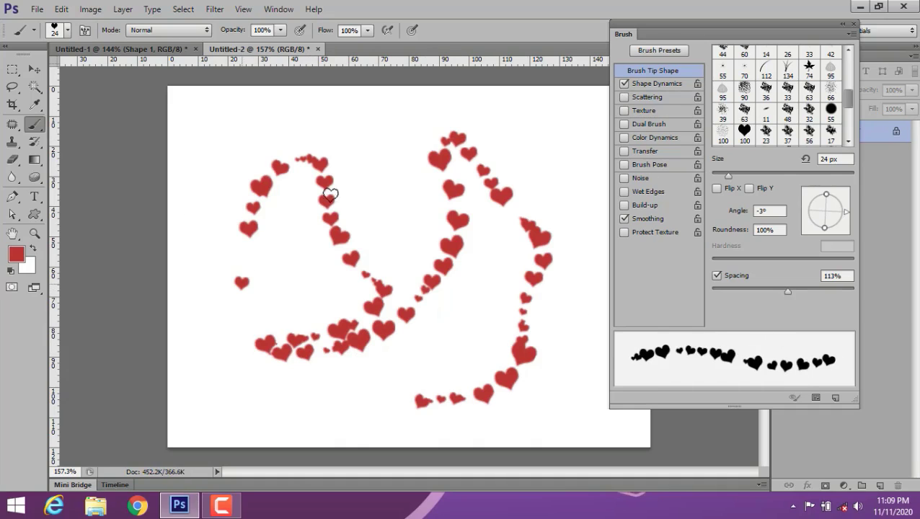
{"action": "mouse_move", "coordinate": [330, 195]}
{"action": "left_mouse_down"}
{"action": "mouse_move", "coordinate": [569, 148]}
{"action": "mouse_move", "coordinate": [554, 332]}
{"action": "left_mouse_up"}
{"action": "mouse_move", "coordinate": [778, 294]}
{"action": "left_mouse_down"}
{"action": "mouse_move", "coordinate": [811, 294]}
{"action": "mouse_move", "coordinate": [771, 293]}
{"action": "left_mouse_up"}
{"action": "mouse_move", "coordinate": [729, 174]}
{"action": "left_mouse_down"}
{"action": "mouse_move", "coordinate": [757, 175]}
{"action": "mouse_move", "coordinate": [731, 191]}
{"action": "mouse_move", "coordinate": [742, 175]}
{"action": "left_mouse_up"}
{"action": "left_click", "coordinate": [625, 97]}
{"action": "left_click_drag", "start_coordinate": [769, 292], "coordinate": [813, 292]}
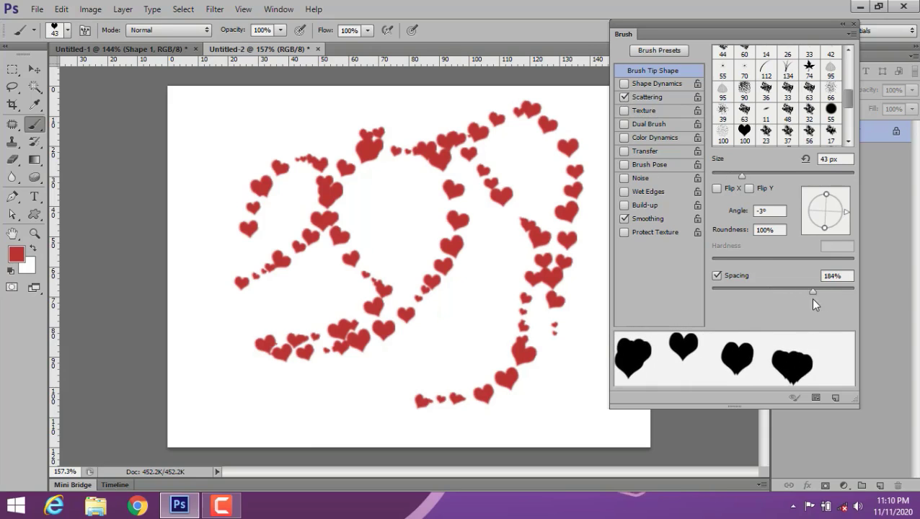
{"action": "mouse_move", "coordinate": [418, 224]}
{"action": "left_mouse_down"}
{"action": "mouse_move", "coordinate": [407, 345]}
{"action": "mouse_move", "coordinate": [421, 236]}
{"action": "mouse_move", "coordinate": [385, 380]}
{"action": "left_mouse_up"}
{"action": "key", "text": "ctrl+z"}
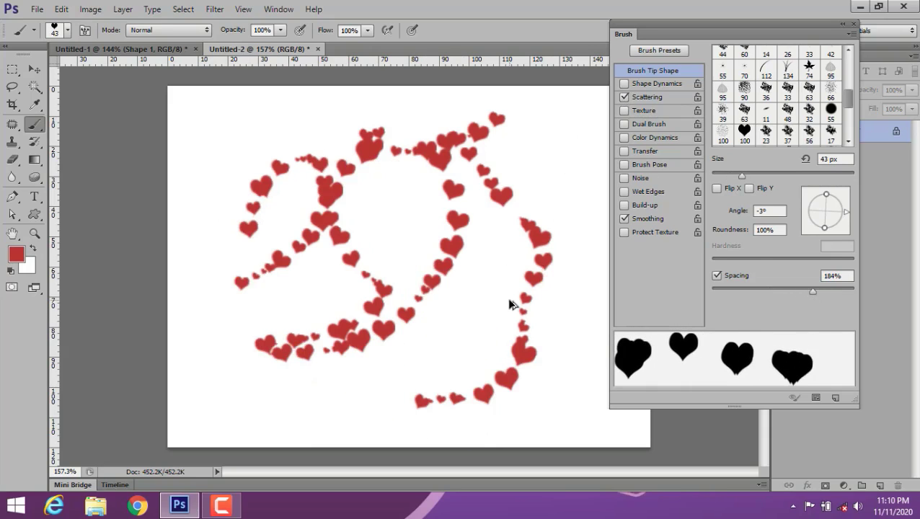
{"action": "key", "text": "ctrl+z"}
- Swap Scattering for Texture, test textured heart strokes, undo them and turn Texture off
{"action": "left_click", "coordinate": [625, 96]}
{"action": "left_click", "coordinate": [625, 110]}
{"action": "mouse_move", "coordinate": [329, 181]}
{"action": "left_mouse_down"}
{"action": "mouse_move", "coordinate": [346, 148]}
{"action": "mouse_move", "coordinate": [261, 319]}
{"action": "mouse_move", "coordinate": [548, 411]}
{"action": "mouse_move", "coordinate": [503, 417]}
{"action": "left_mouse_up"}
{"action": "key", "text": "ctrl+z"}
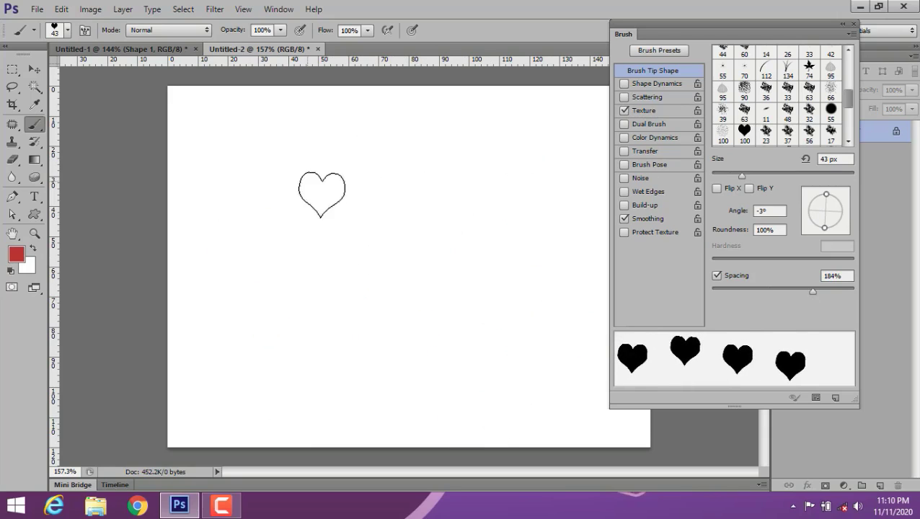
{"action": "left_click_drag", "start_coordinate": [313, 186], "coordinate": [397, 225]}
{"action": "scroll", "coordinate": [432, 206], "scroll_direction": "up", "scroll_amount": 3}
{"action": "scroll", "coordinate": [380, 174], "scroll_direction": "up", "scroll_amount": 2}
{"action": "key", "text": "ctrl+alt+z"}
{"action": "key", "text": "ctrl+alt+z"}
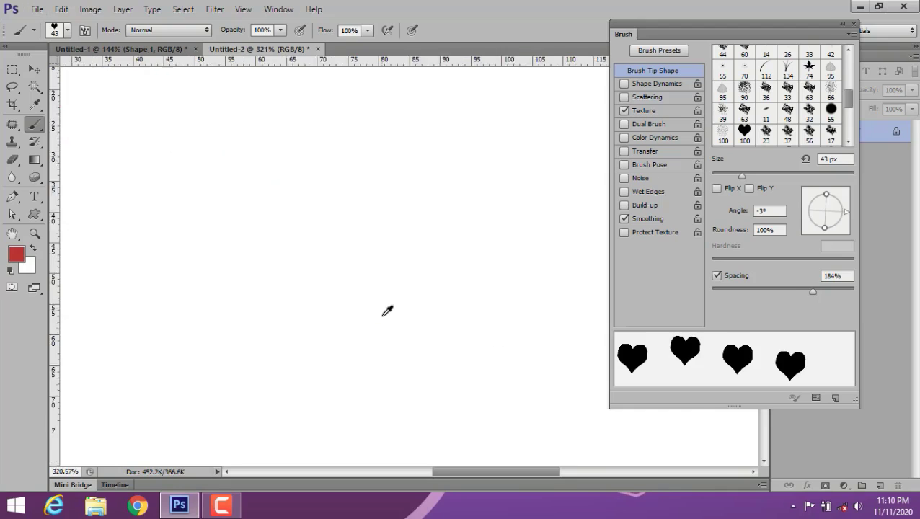
{"action": "scroll", "coordinate": [424, 289], "scroll_direction": "down", "scroll_amount": 5}
{"action": "left_click", "coordinate": [625, 111]}
- Test Dual Brush, Colour Dynamics and Transfer strokes, undoing each and turning them off
{"action": "left_click", "coordinate": [625, 124]}
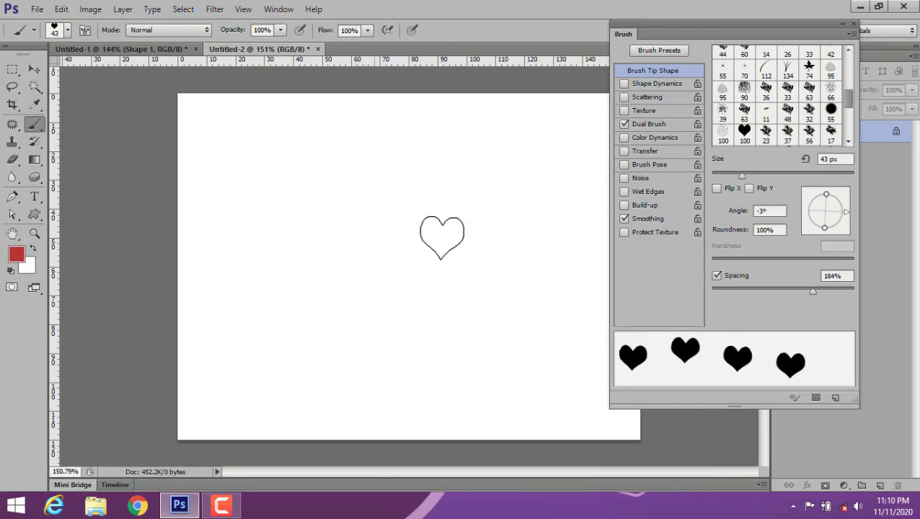
{"action": "mouse_move", "coordinate": [250, 220]}
{"action": "left_mouse_down"}
{"action": "mouse_move", "coordinate": [468, 257]}
{"action": "mouse_move", "coordinate": [263, 283]}
{"action": "mouse_move", "coordinate": [470, 189]}
{"action": "mouse_move", "coordinate": [575, 317]}
{"action": "mouse_move", "coordinate": [174, 107]}
{"action": "mouse_move", "coordinate": [528, 284]}
{"action": "mouse_move", "coordinate": [479, 438]}
{"action": "mouse_move", "coordinate": [511, 198]}
{"action": "left_mouse_up"}
{"action": "key", "text": "ctrl+alt+z"}
{"action": "key", "text": "ctrl+alt+z"}
{"action": "key", "text": "ctrl+alt+z"}
{"action": "key", "text": "ctrl+alt+z"}
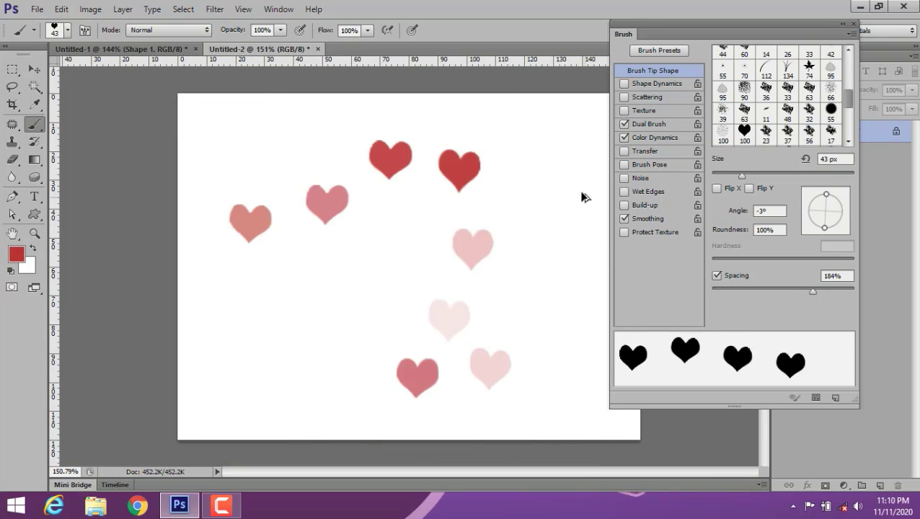
{"action": "key", "text": "ctrl+alt+z"}
{"action": "key", "text": "ctrl+alt+z"}
{"action": "left_click", "coordinate": [625, 124]}
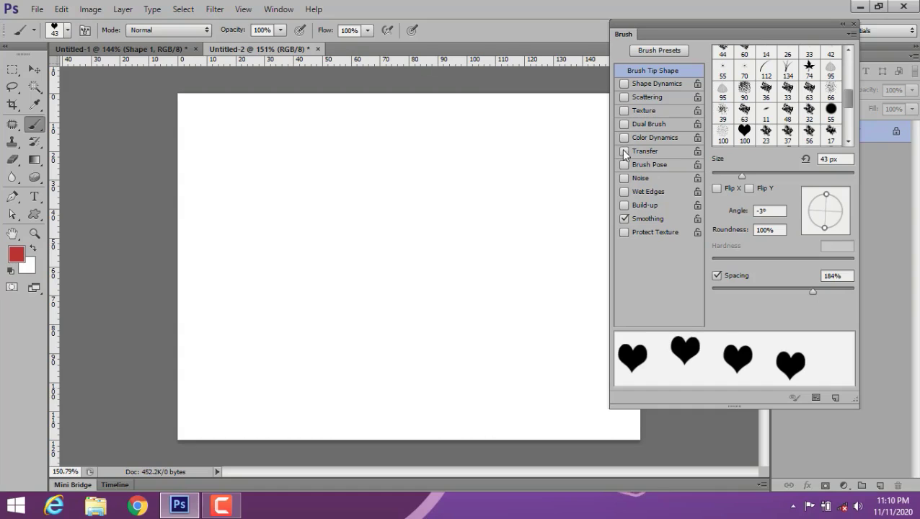
{"action": "left_click_drag", "start_coordinate": [400, 141], "coordinate": [374, 254]}
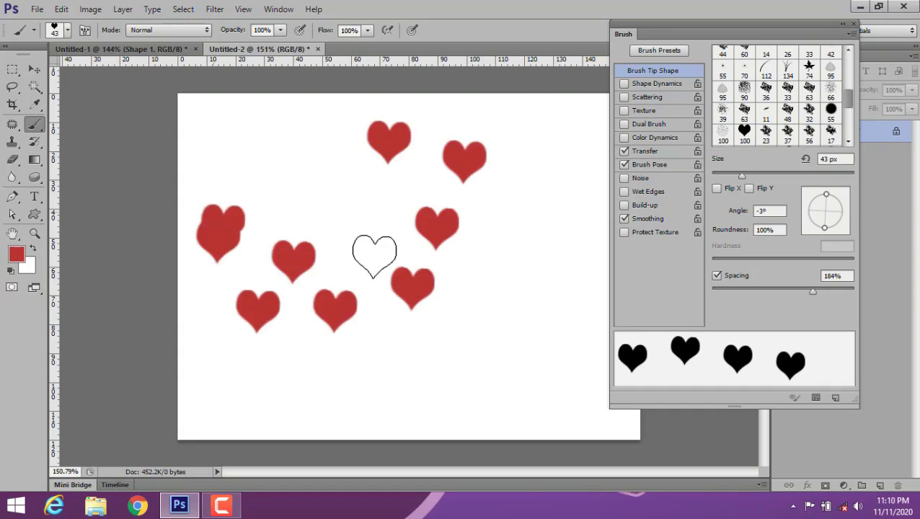
{"action": "key", "text": "ctrl+z"}
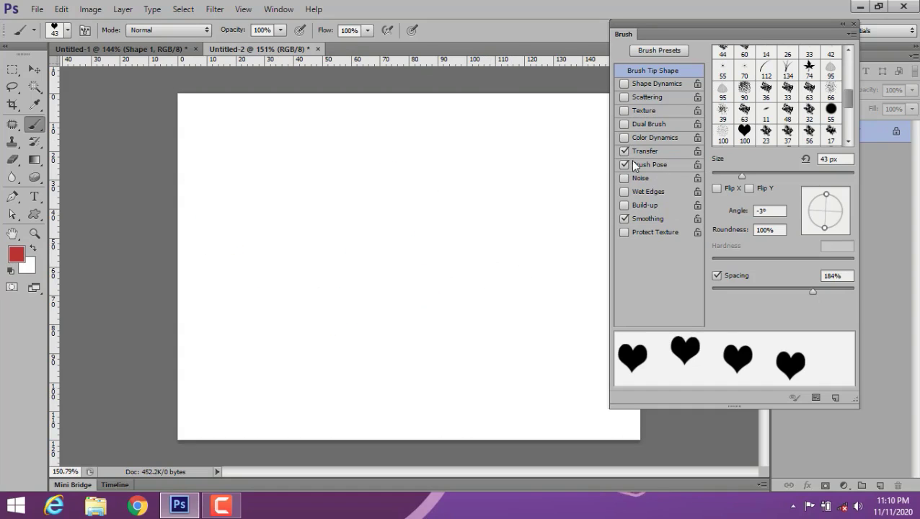
{"action": "left_click", "coordinate": [248, 197]}
{"action": "left_click", "coordinate": [345, 191]}
- Test Noise, Wet Edges and Build-up heart strokes, undo them, then turn Noise and Wet Edges off
{"action": "left_click", "coordinate": [385, 260]}
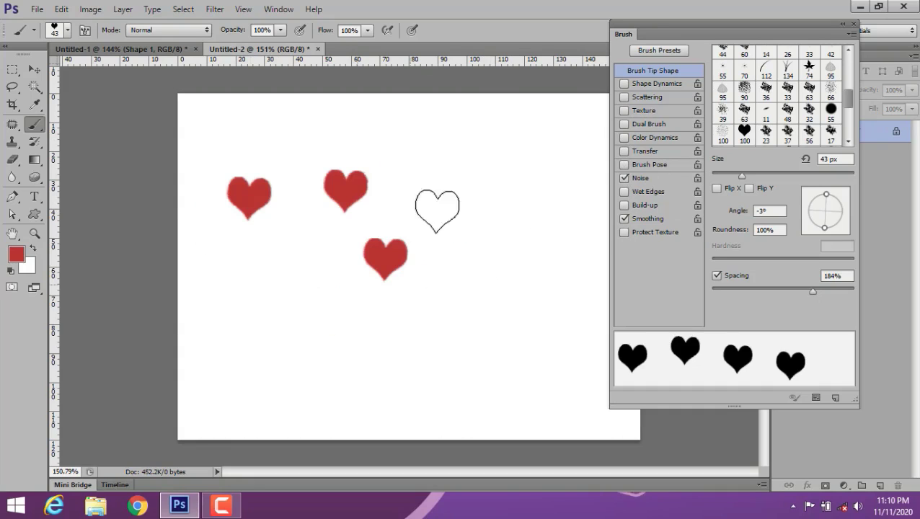
{"action": "left_click", "coordinate": [449, 224]}
{"action": "left_click", "coordinate": [444, 264]}
{"action": "left_click", "coordinate": [625, 192]}
{"action": "mouse_move", "coordinate": [530, 181]}
{"action": "left_mouse_down"}
{"action": "mouse_move", "coordinate": [511, 312]}
{"action": "mouse_move", "coordinate": [370, 201]}
{"action": "mouse_move", "coordinate": [484, 181]}
{"action": "mouse_move", "coordinate": [491, 223]}
{"action": "left_mouse_up"}
{"action": "left_click", "coordinate": [625, 205]}
{"action": "mouse_move", "coordinate": [276, 119]}
{"action": "left_mouse_down"}
{"action": "mouse_move", "coordinate": [464, 335]}
{"action": "mouse_move", "coordinate": [558, 225]}
{"action": "left_mouse_up"}
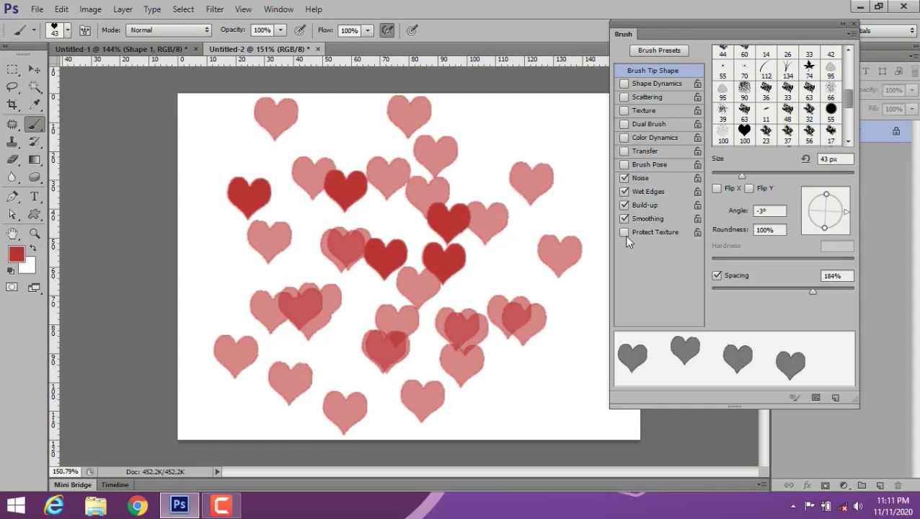
{"action": "mouse_move", "coordinate": [513, 202]}
{"action": "left_mouse_down"}
{"action": "mouse_move", "coordinate": [557, 277]}
{"action": "mouse_move", "coordinate": [394, 409]}
{"action": "mouse_move", "coordinate": [308, 241]}
{"action": "mouse_move", "coordinate": [466, 346]}
{"action": "left_mouse_up"}
{"action": "key", "text": "ctrl+alt+z"}
{"action": "key", "text": "ctrl+alt+z"}
{"action": "key", "text": "ctrl+alt+z"}
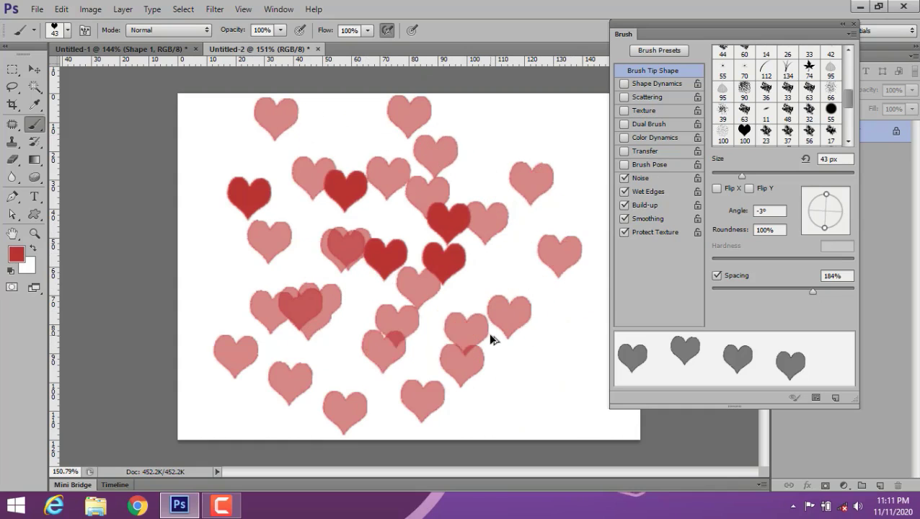
{"action": "key", "text": "ctrl+alt+z"}
{"action": "key", "text": "ctrl+alt+z"}
{"action": "key", "text": "ctrl+alt+z"}
{"action": "key", "text": "ctrl+alt+z"}
{"action": "left_click", "coordinate": [625, 179]}
{"action": "left_click", "coordinate": [624, 192]}
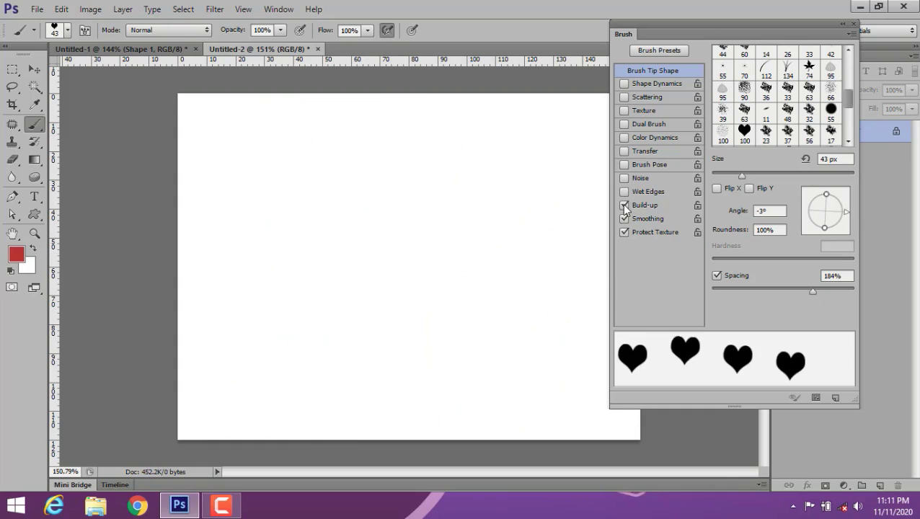